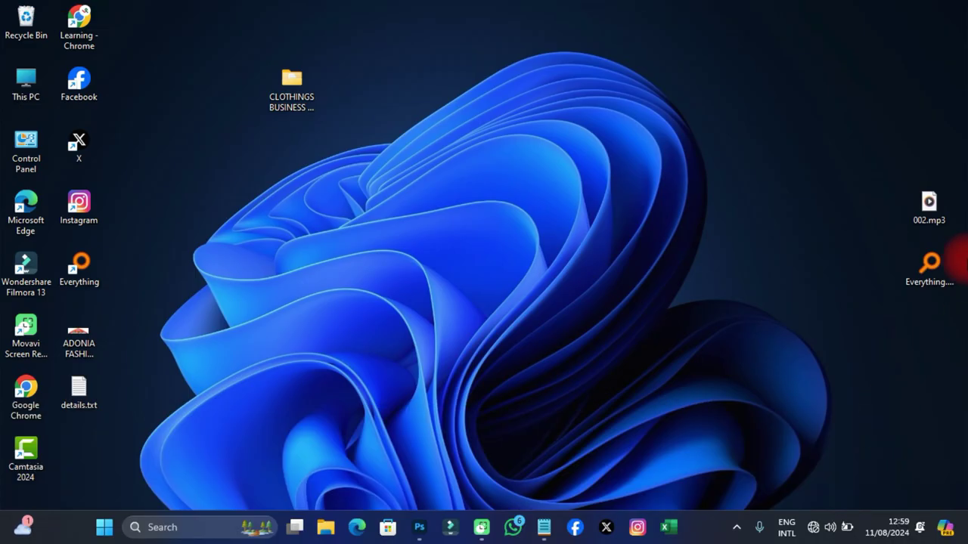
# Switch to Photoshop and start a new document measured in inches
pyautogui.click(420, 530)
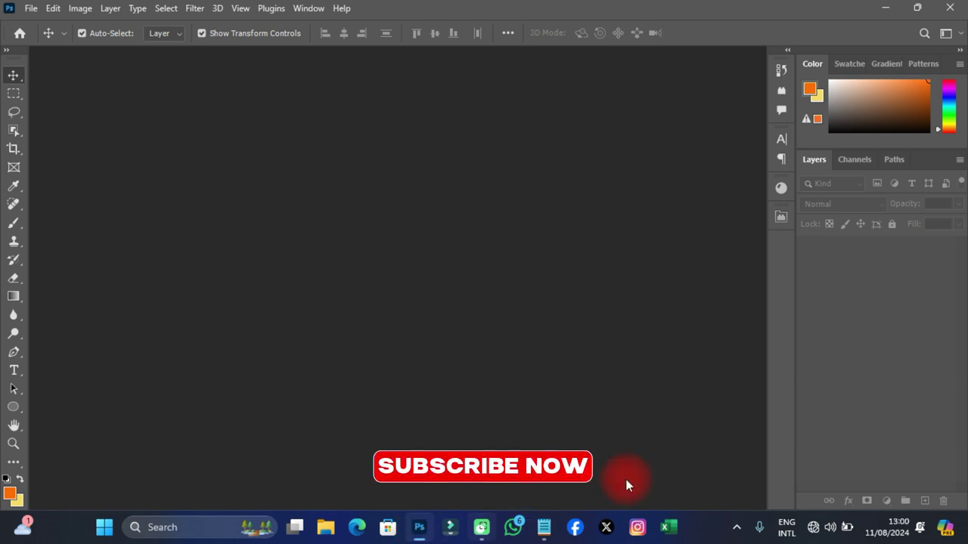
pyautogui.click(31, 9)
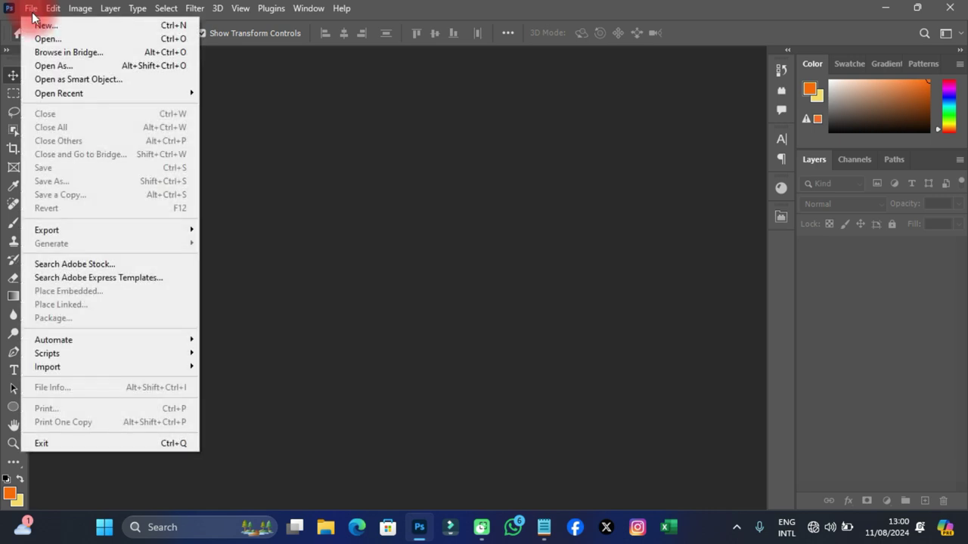
pyautogui.click(33, 23)
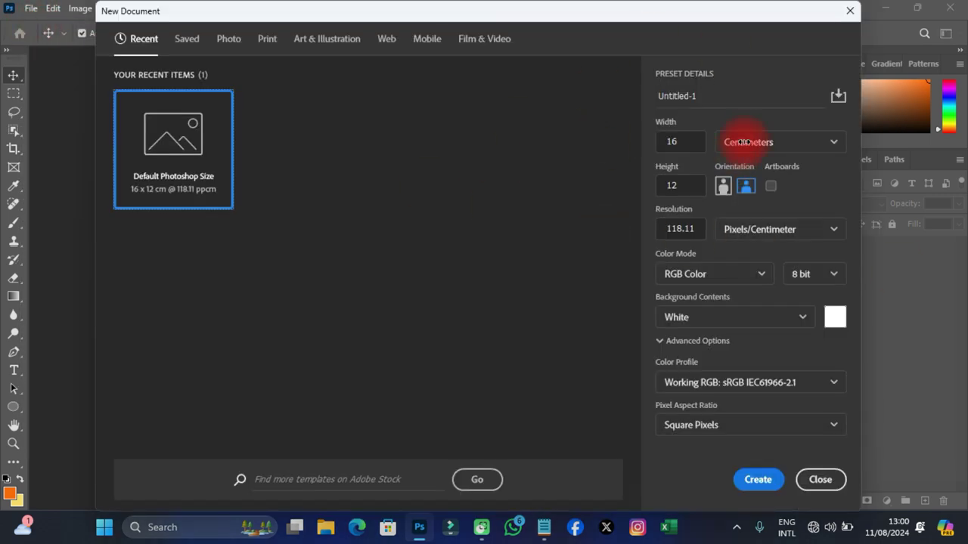
pyautogui.click(747, 141)
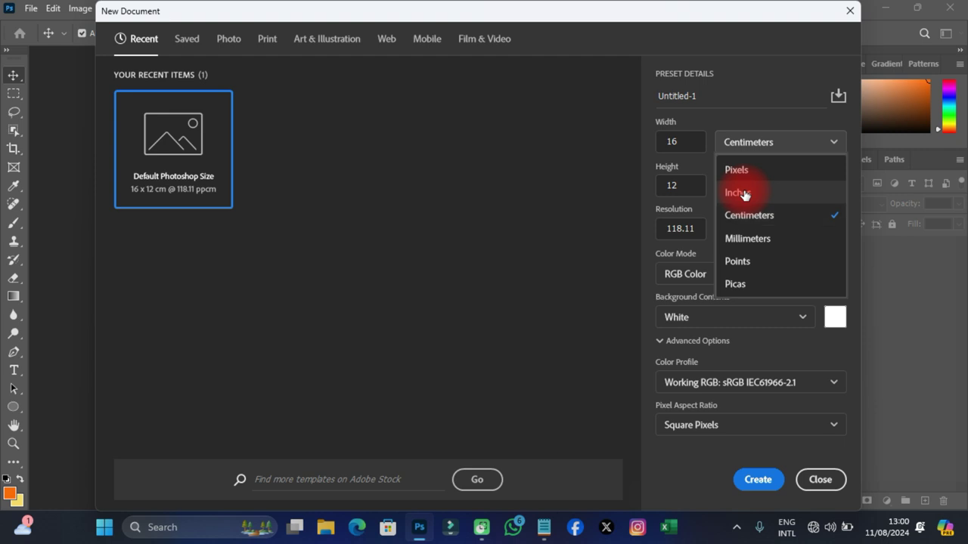
pyautogui.click(745, 193)
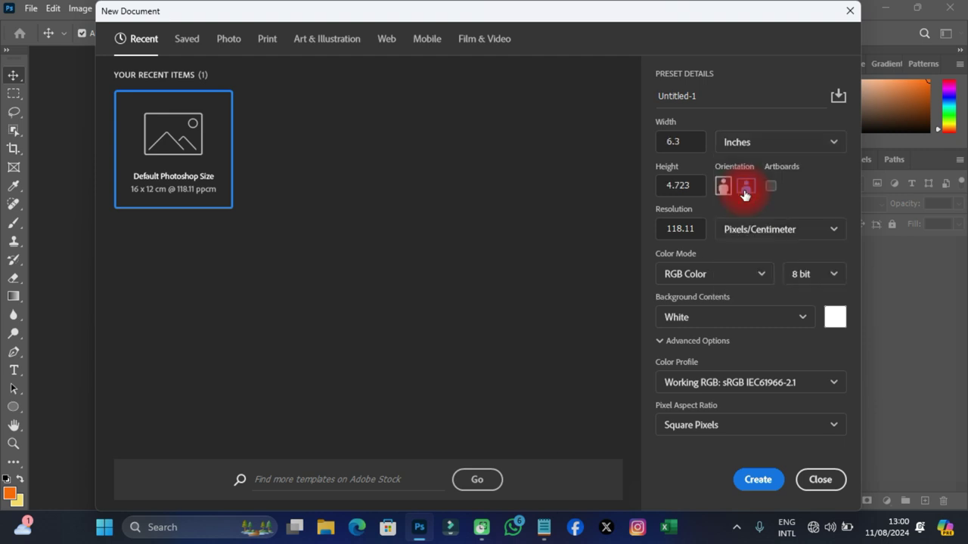
# Set the new document's width to 9 inches, height to 12 inches and resolution to 300 pixels/centimeter
pyautogui.click(685, 141)
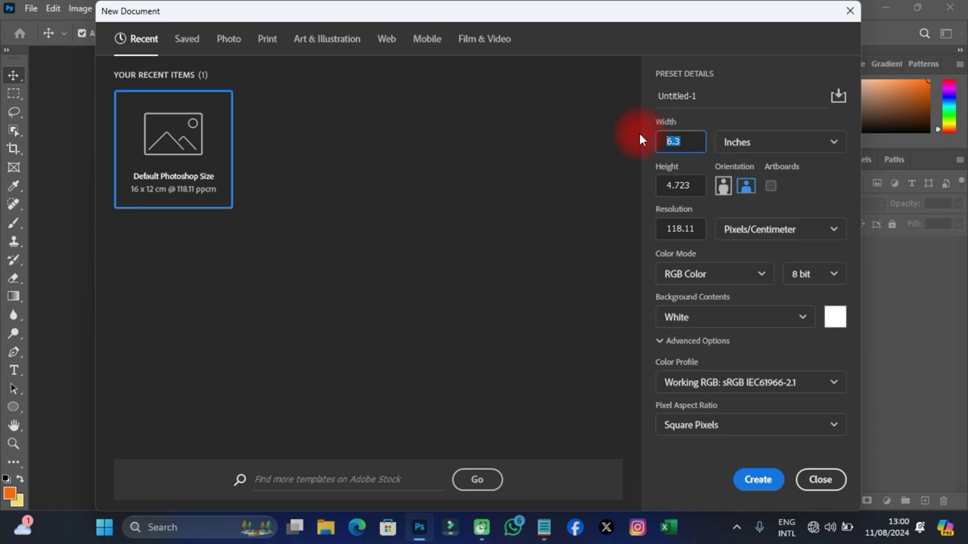
pyautogui.write('9')
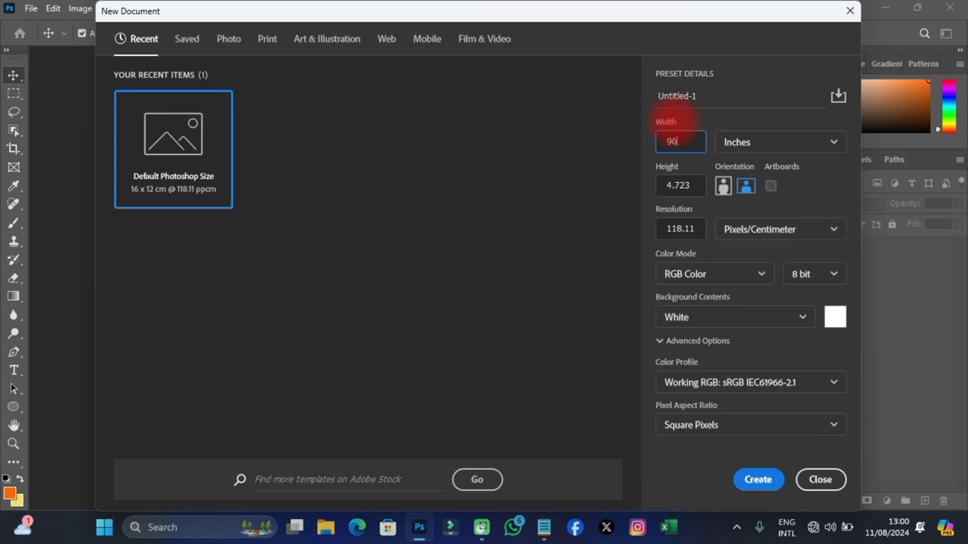
pyautogui.click(669, 185)
pyautogui.write('12')
pyautogui.click(686, 228)
pyautogui.write('300')
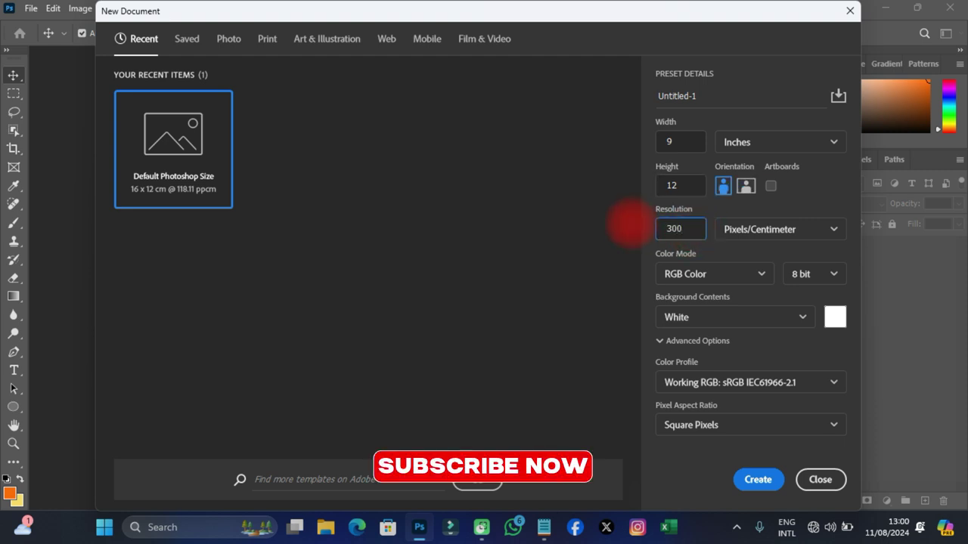
# Name the new document CLOTHINGS BUSINESS FLYER and create it
pyautogui.click(647, 93)
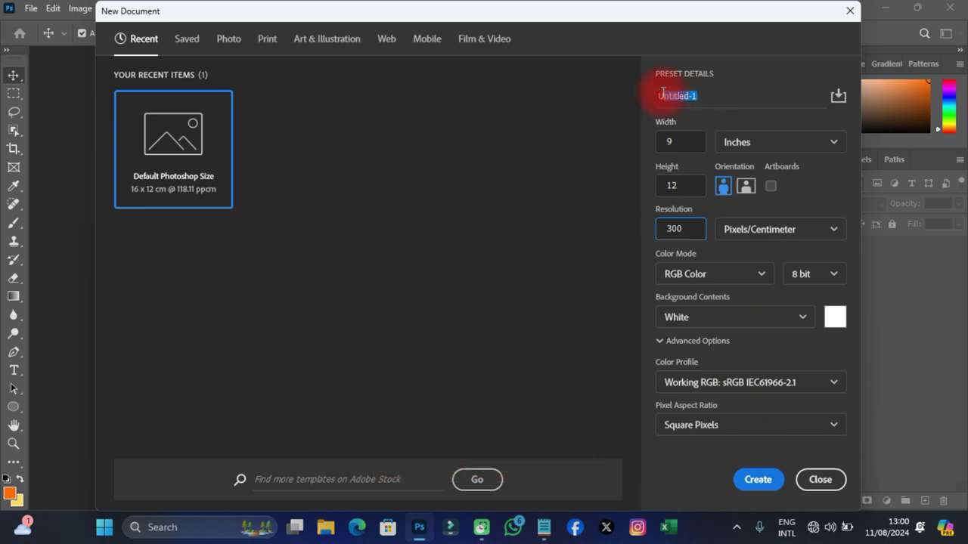
pyautogui.write('CLOTHING')
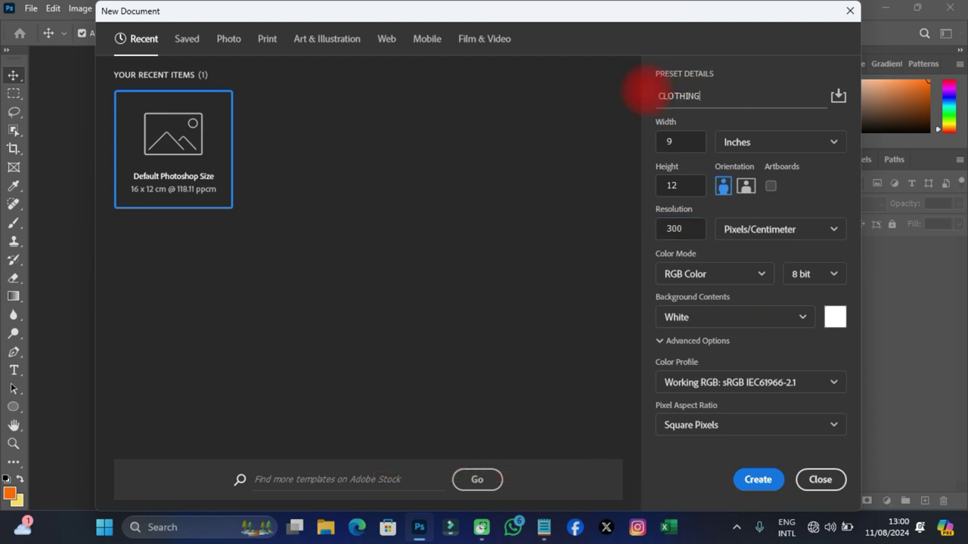
pyautogui.write('S BUSINESS FLYER')
pyautogui.click(758, 480)
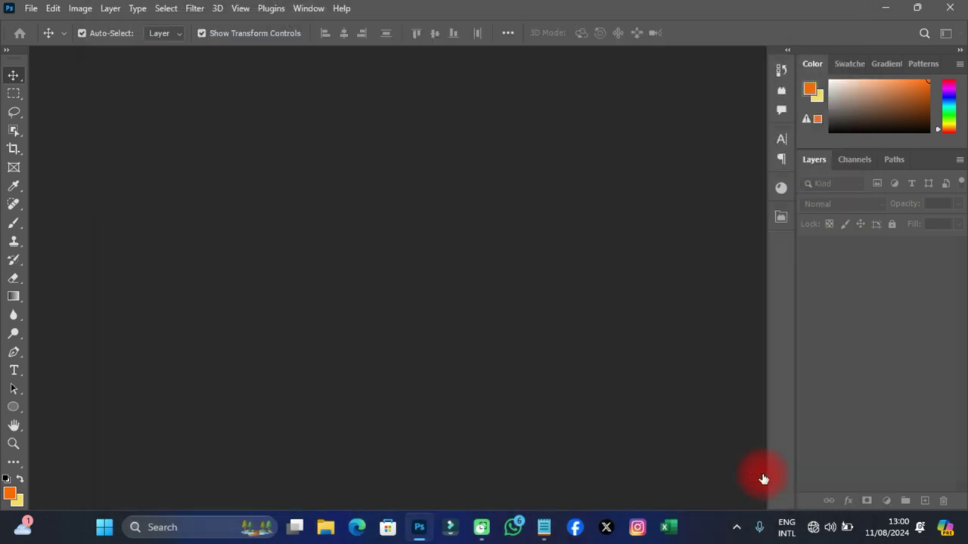
pyautogui.scroll(-2, 525, 194)
pyautogui.scroll(1, 440, 217)
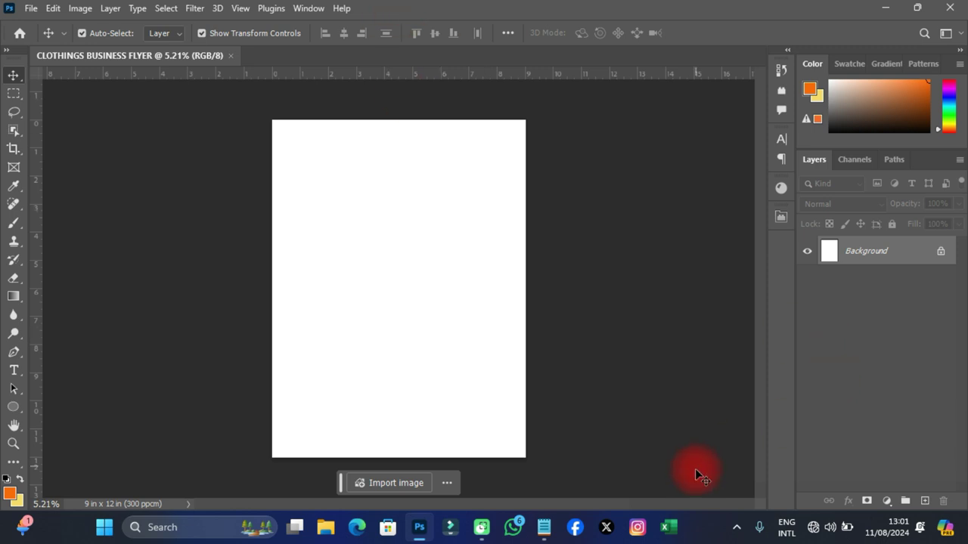
pyautogui.click(678, 522)
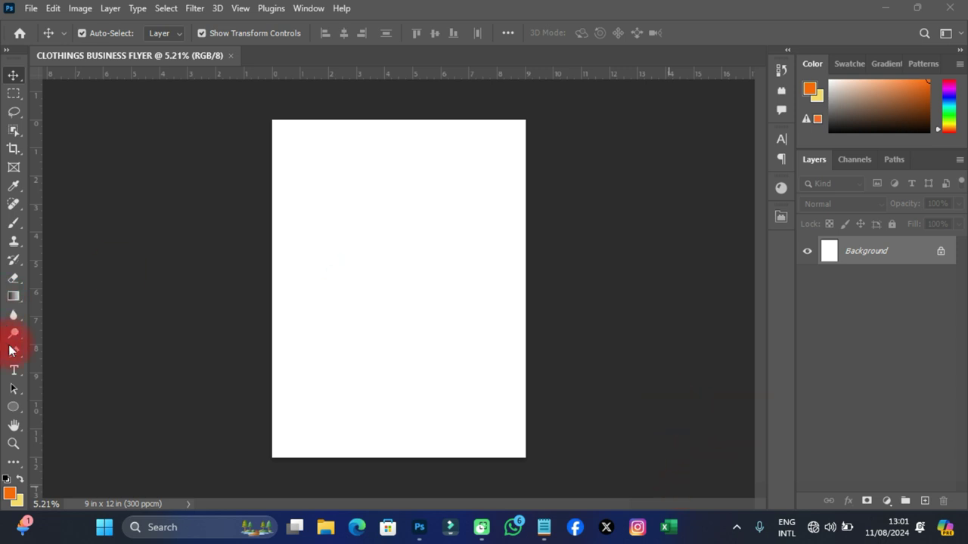
# Draw an orange rectangle about 9.93 by 10.14 in over the upper part of the page, extending past its edges
pyautogui.click(13, 409)
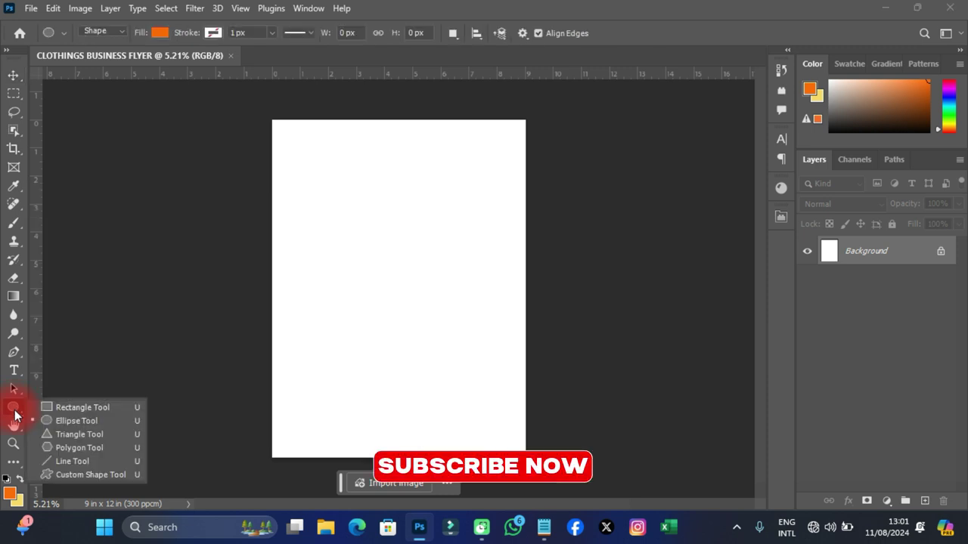
pyautogui.click(78, 408)
pyautogui.moveTo(261, 94); pyautogui.dragTo(540, 380)
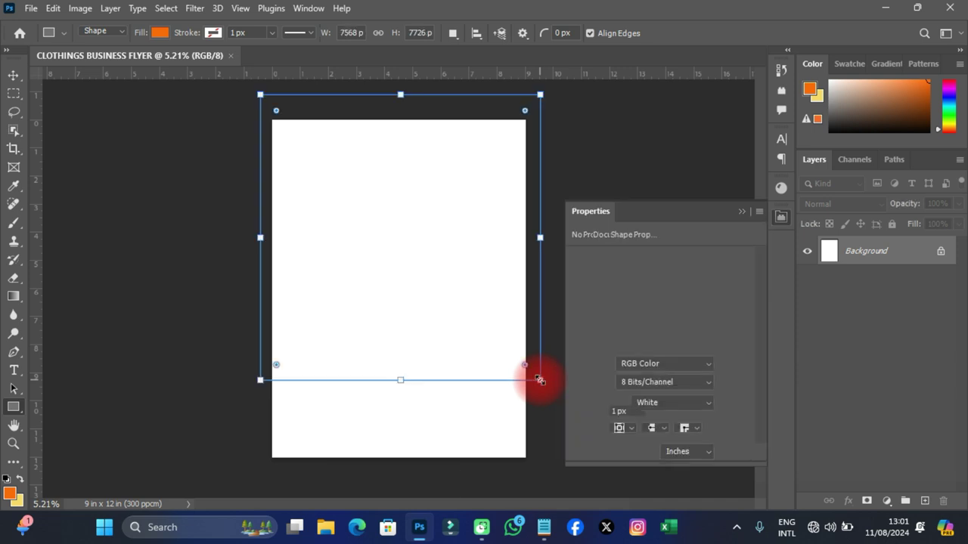
pyautogui.click(14, 75)
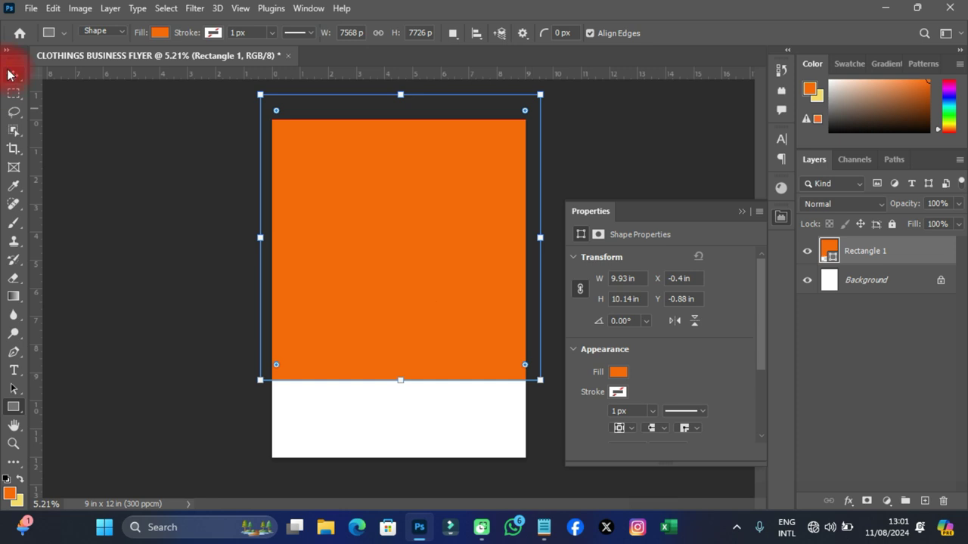
pyautogui.click(370, 291)
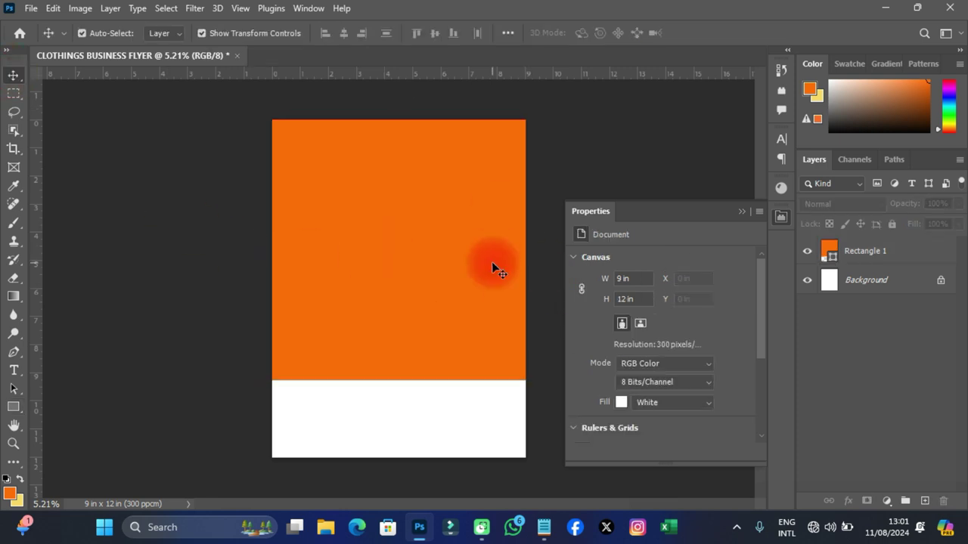
# Draw a rectangle about 10.64 by 4.28 in across the bottom of the page and fill it with yellow #f3da63
pyautogui.click(13, 407)
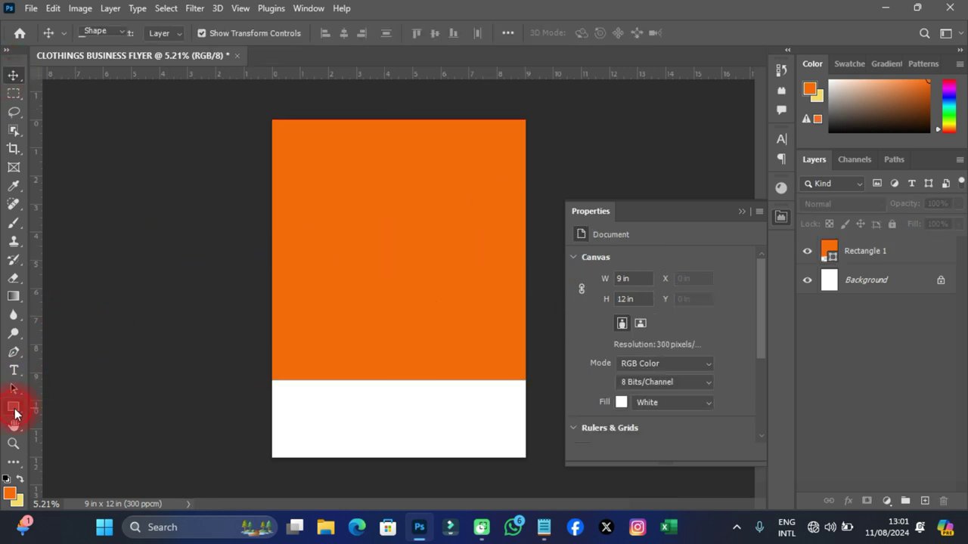
pyautogui.moveTo(250, 366); pyautogui.dragTo(549, 484)
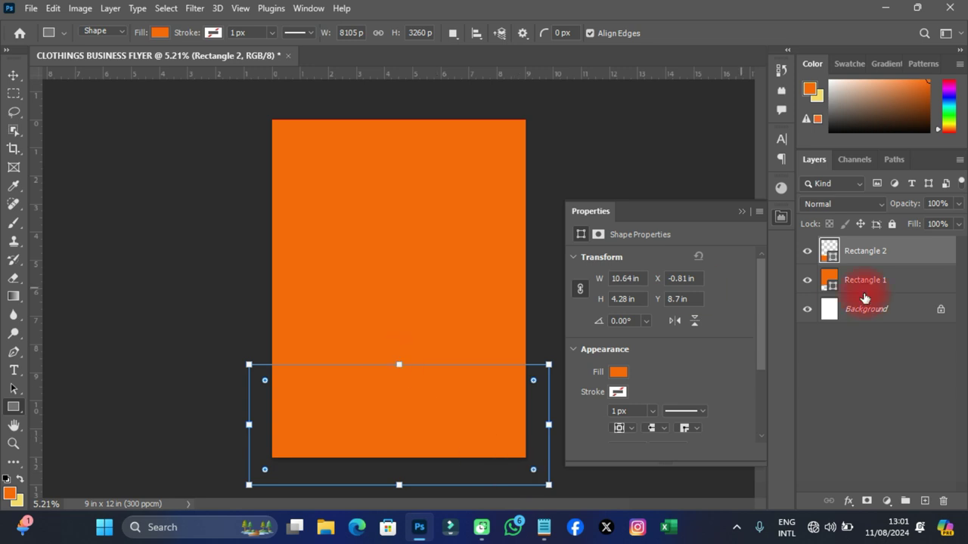
pyautogui.doubleClick(830, 254)
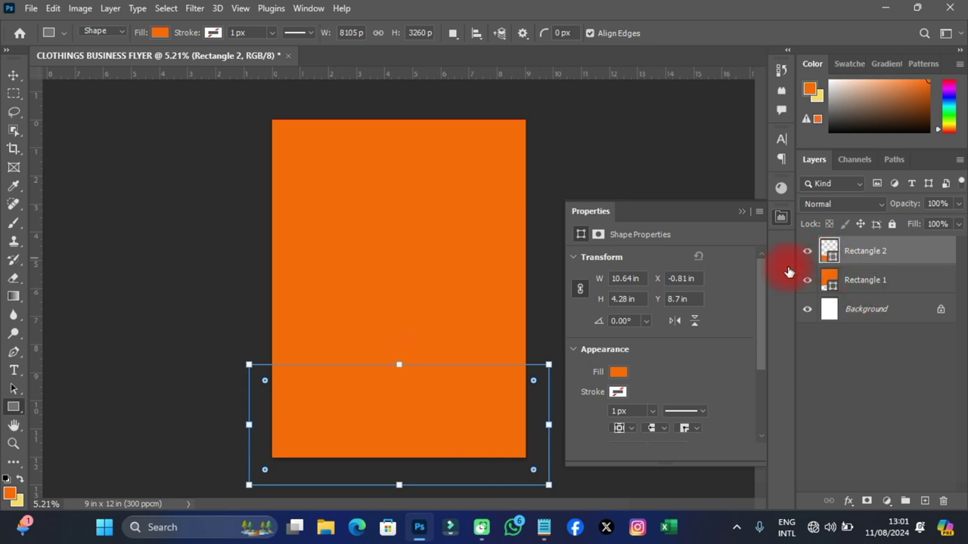
pyautogui.write('ffcc66')
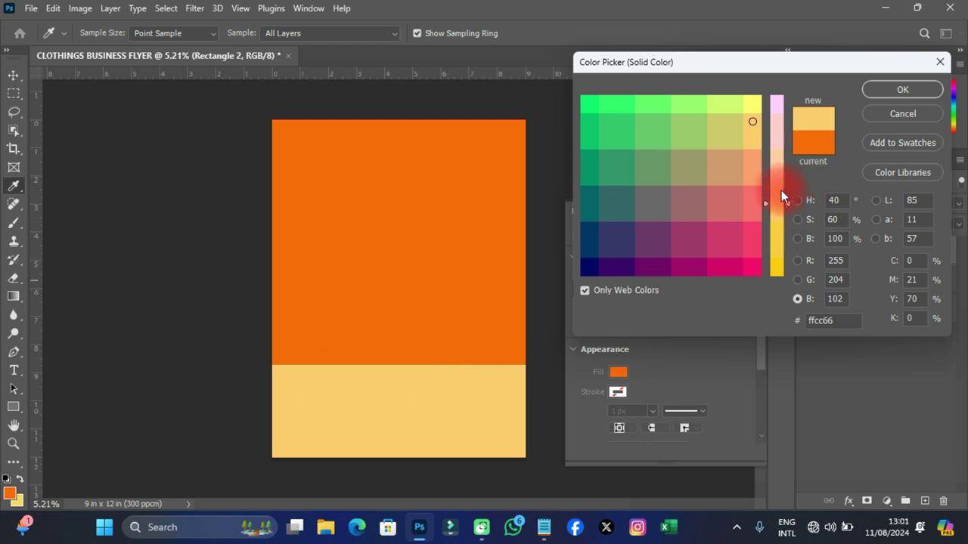
pyautogui.click(633, 291)
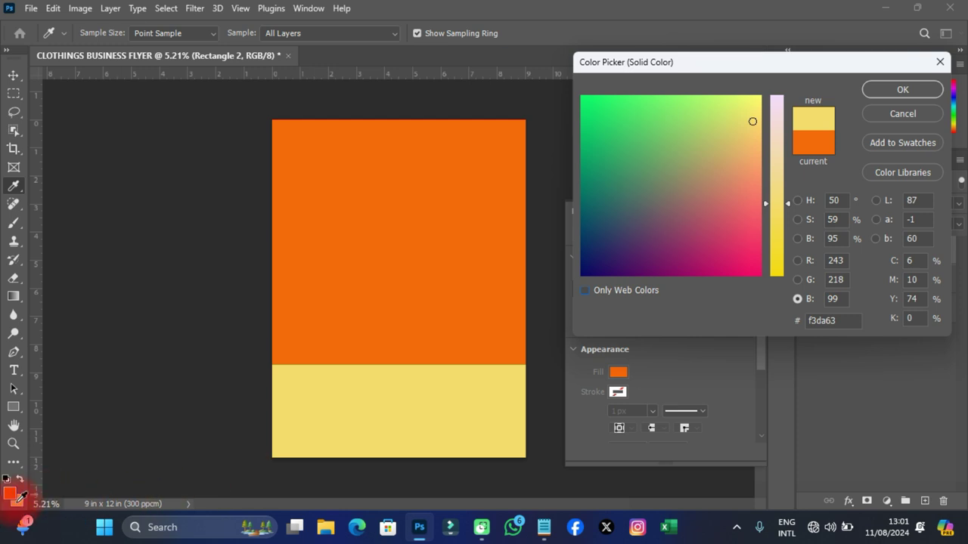
pyautogui.click(893, 89)
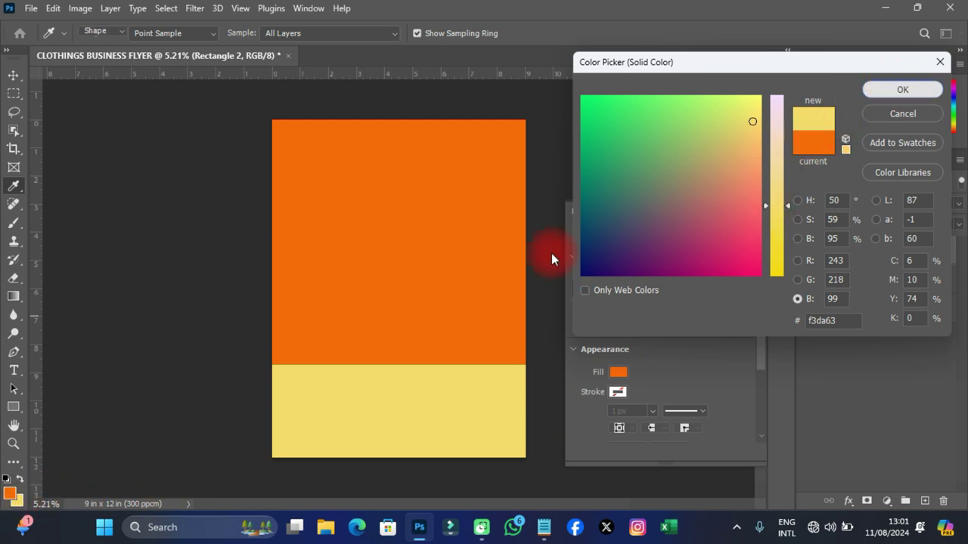
# Set the upper rectangle's fill to the foreground orange #ff6600, then collapse its properties and deselect it
pyautogui.click(829, 288)
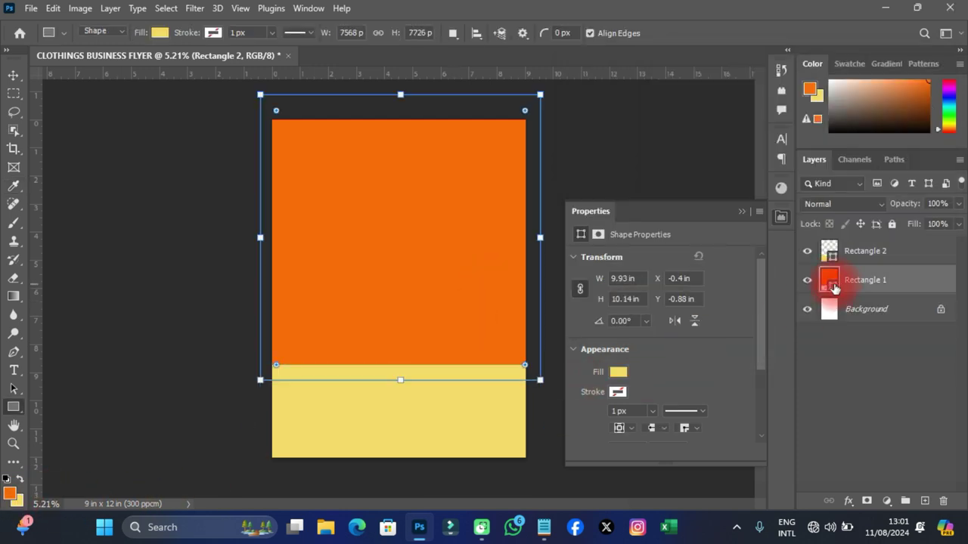
pyautogui.click(9, 492)
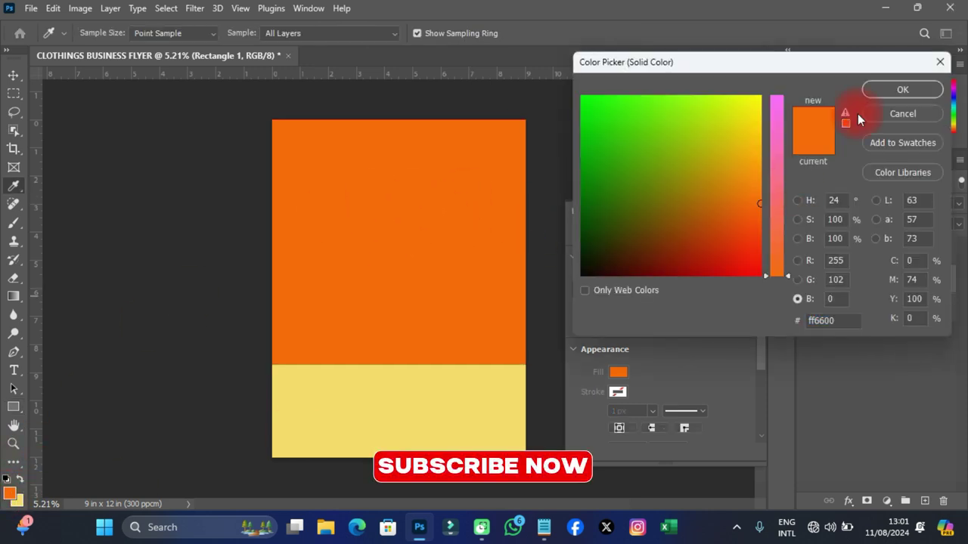
pyautogui.click(875, 92)
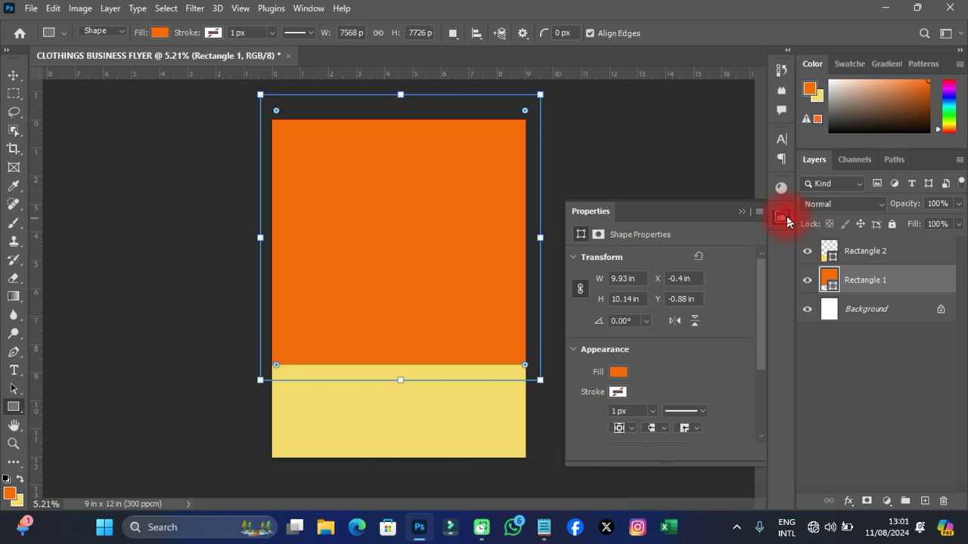
pyautogui.click(784, 218)
pyautogui.press('v')
pyautogui.click(148, 207)
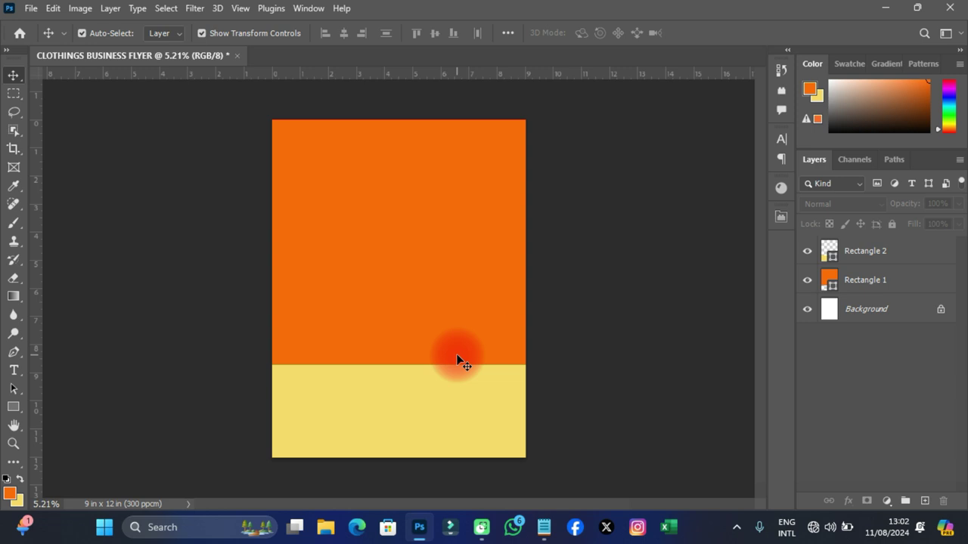
# Place codifyformatter (5).jpg as a linked image from the CLOTHINGS BUSINESS FLYER folder on the Desktop
pyautogui.click(31, 9)
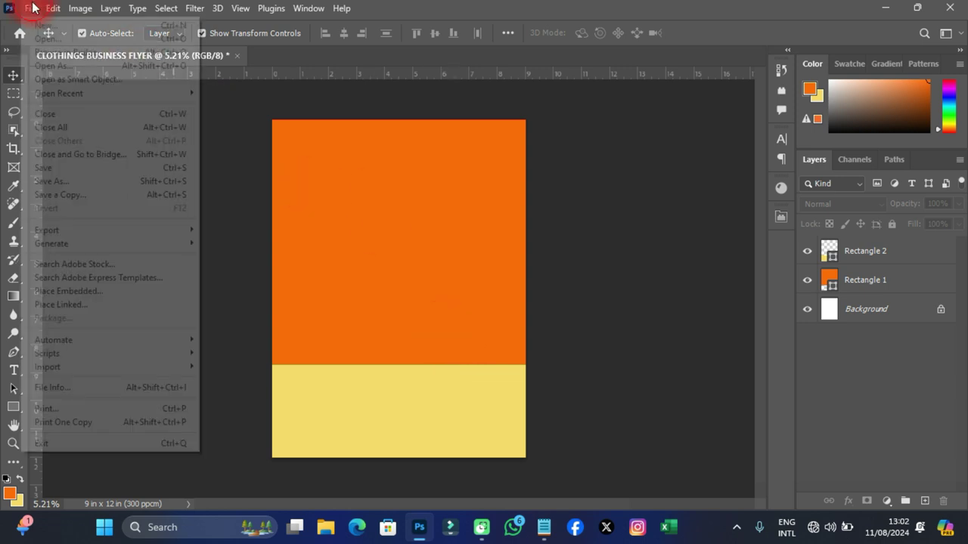
pyautogui.click(88, 306)
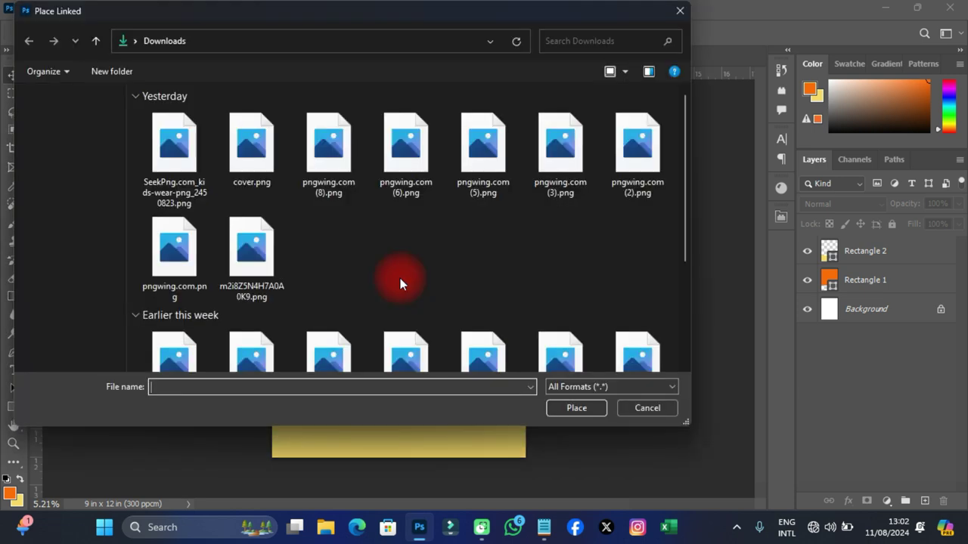
pyautogui.click(73, 146)
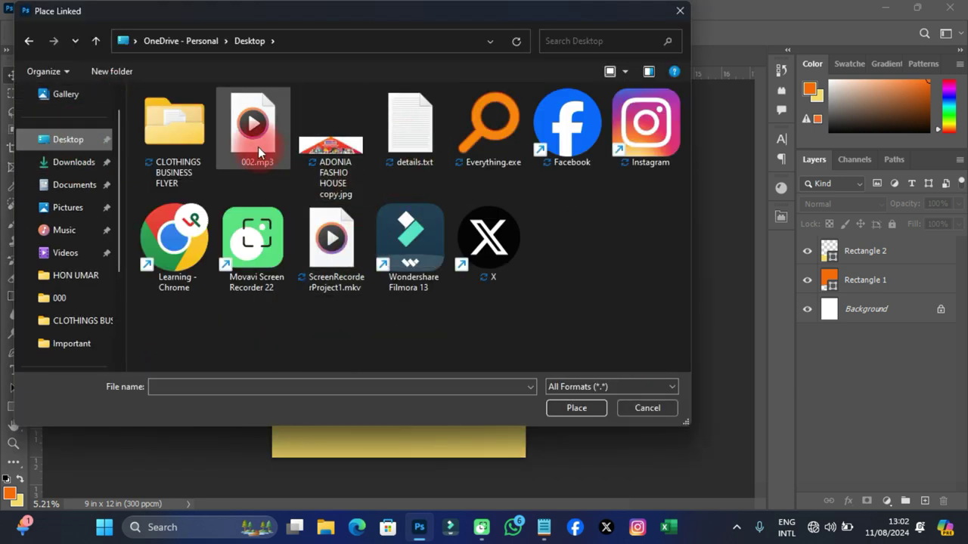
pyautogui.doubleClick(180, 130)
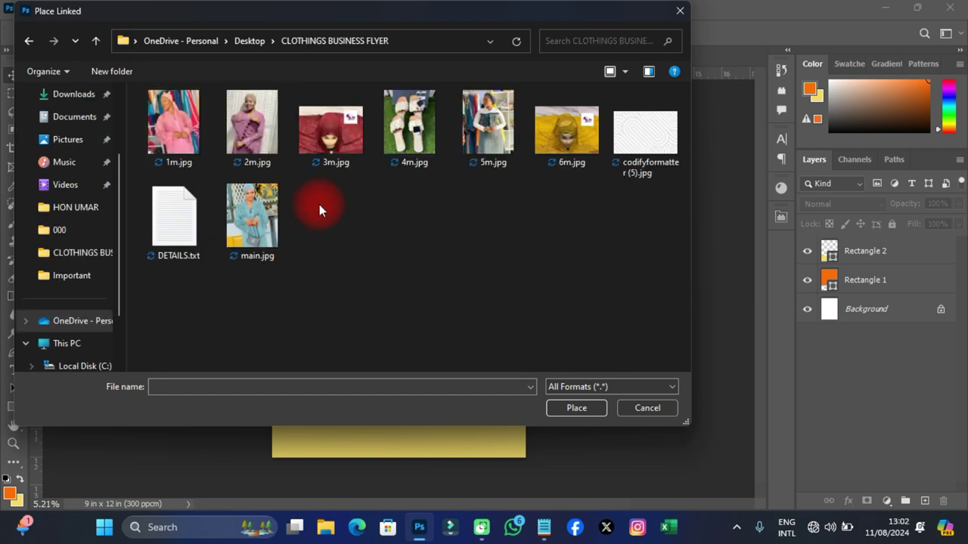
pyautogui.doubleClick(632, 155)
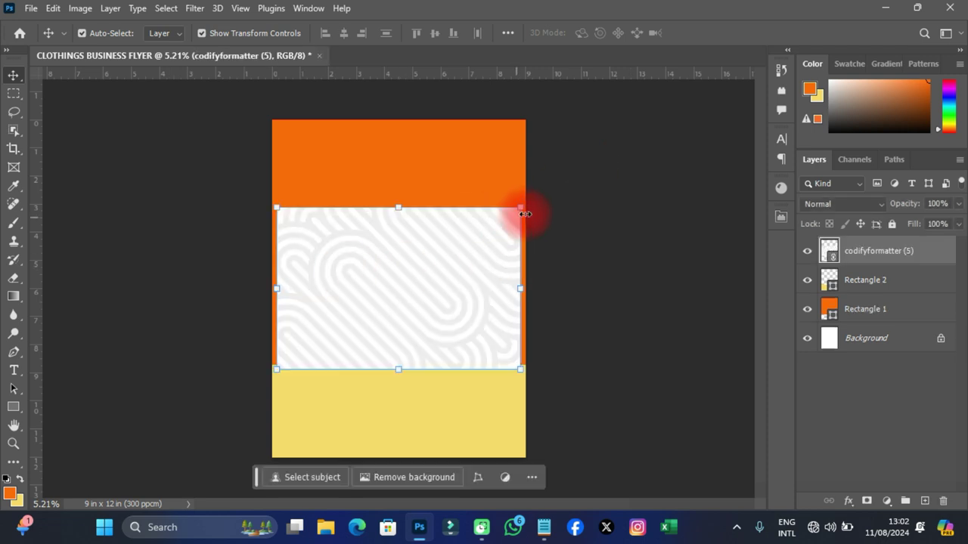
# Enlarge the placed pattern image to about 176% and move it up to cover the page's orange area
pyautogui.moveTo(521, 207); pyautogui.dragTo(603, 135)
pyautogui.moveTo(475, 182); pyautogui.dragTo(471, 149)
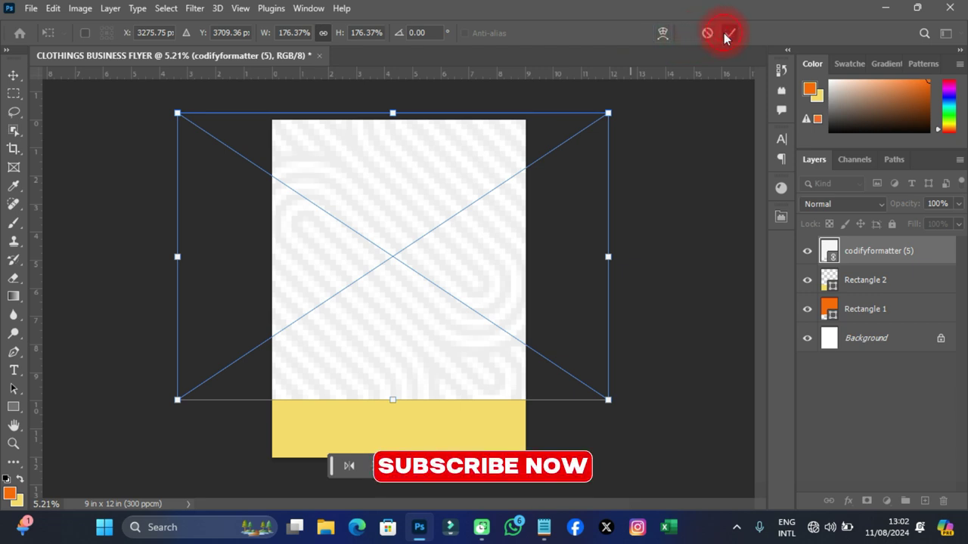
pyautogui.click(580, 297)
# Move the codifyformatter (5) layer below Rectangle 2 and clip it to the orange Rectangle 1
pyautogui.moveTo(891, 251); pyautogui.dragTo(885, 298)
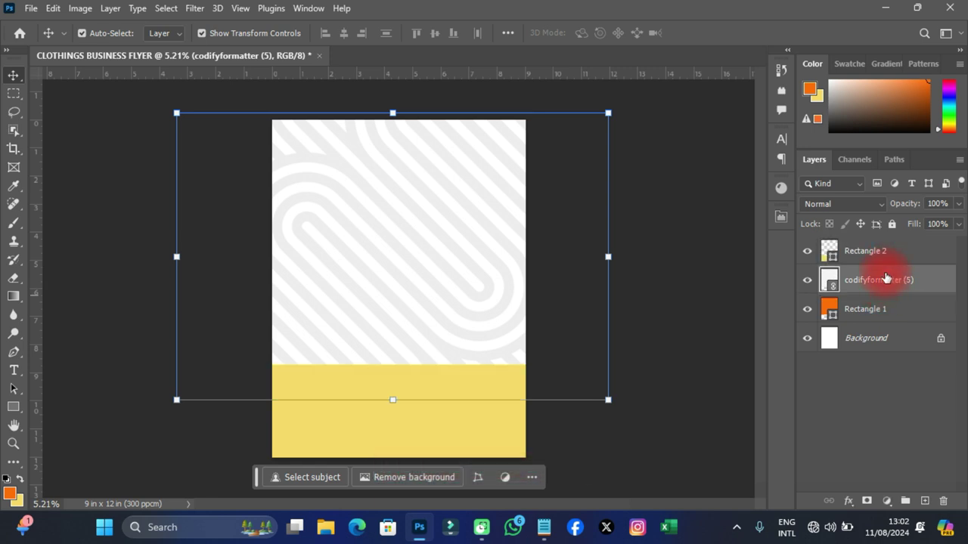
pyautogui.rightClick(887, 279)
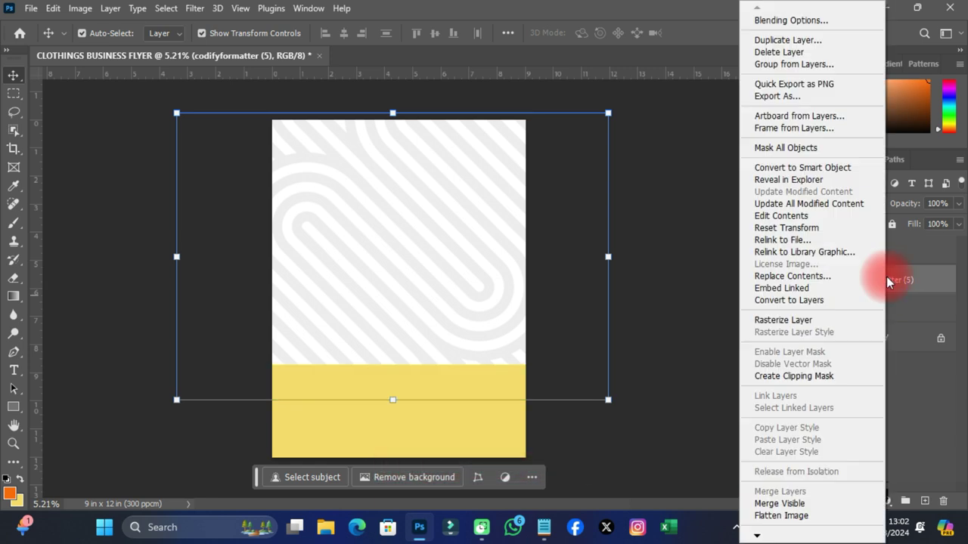
pyautogui.click(783, 376)
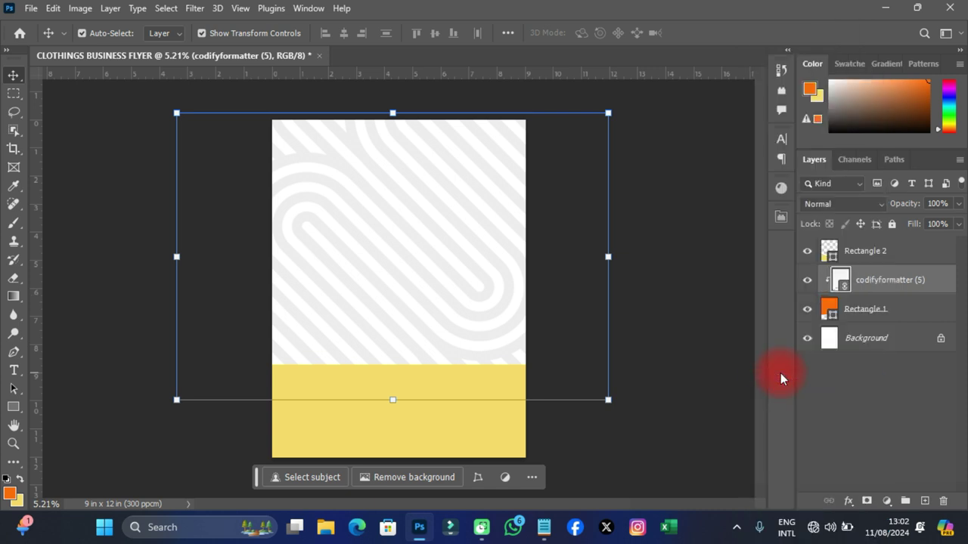
# Set the pattern layer's blend mode to Multiply and its opacity to 48%, then deselect it
pyautogui.click(851, 206)
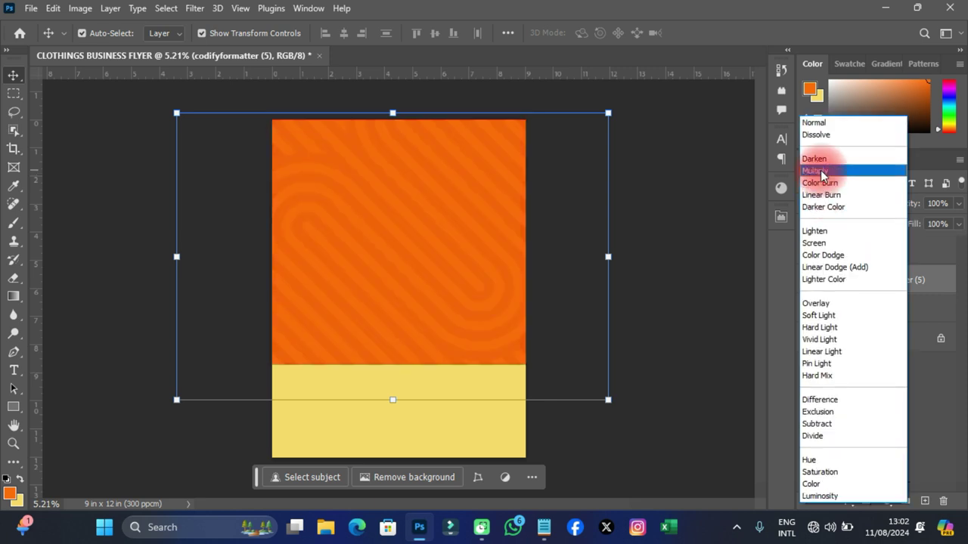
pyautogui.click(822, 172)
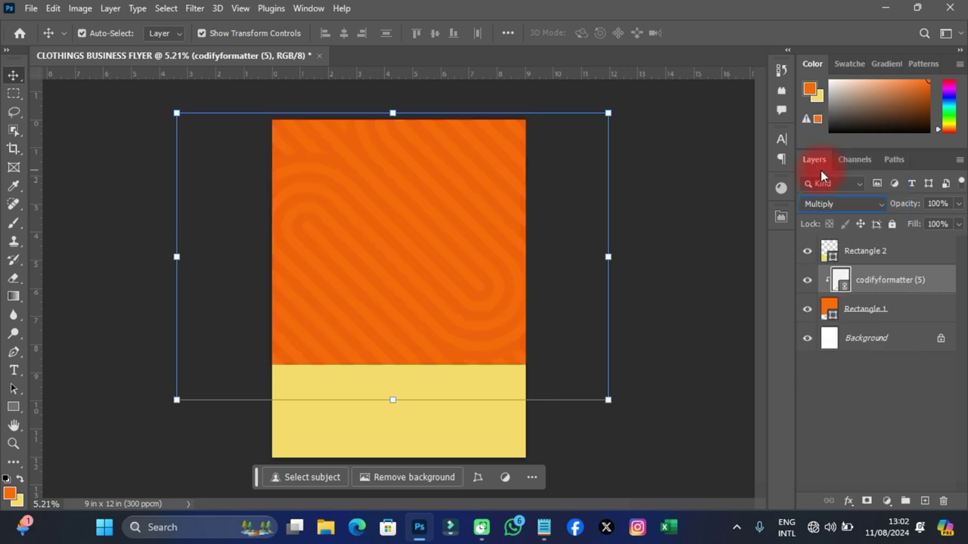
pyautogui.moveTo(958, 203)
pyautogui.mouseDown()
pyautogui.moveTo(951, 227)
pyautogui.moveTo(923, 222)
pyautogui.mouseUp()
pyautogui.click(711, 280)
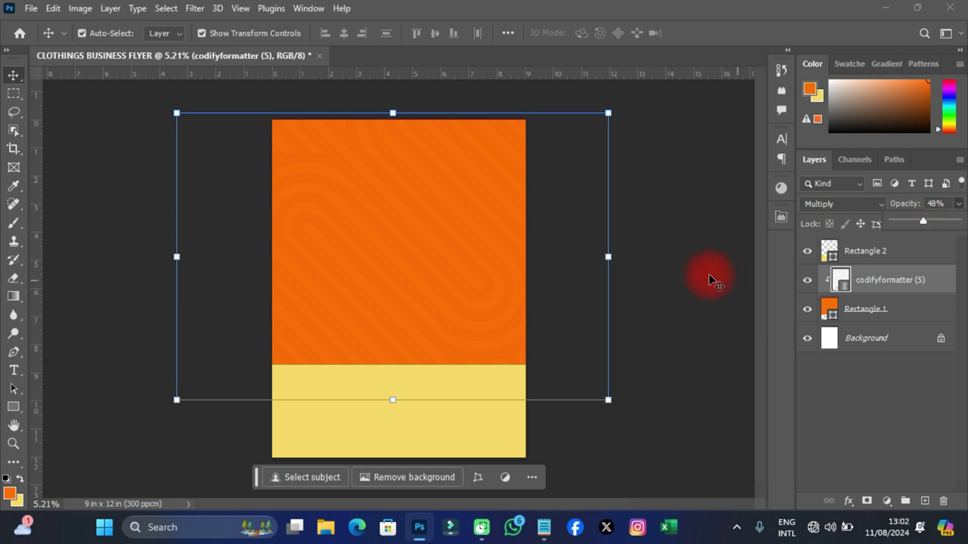
pyautogui.click(711, 280)
pyautogui.hotkey('ctrl', '0')
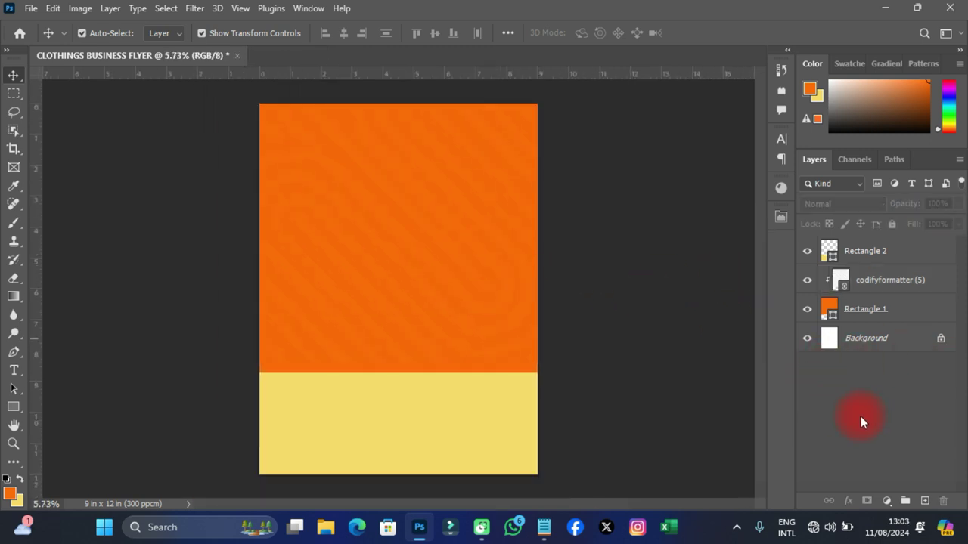
# Rasterize the orange Rectangle 1 layer and open the Add Noise filter for it
pyautogui.click(865, 254)
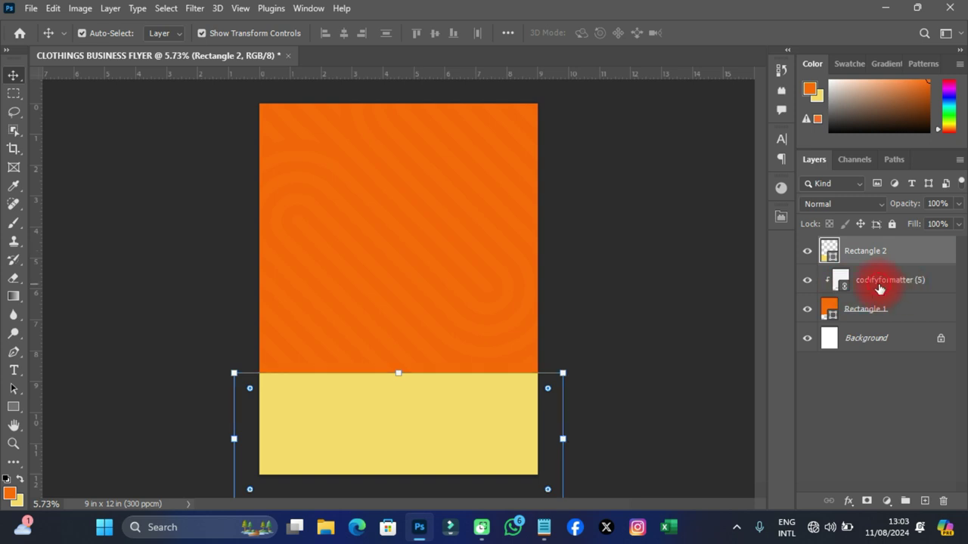
pyautogui.click(848, 287)
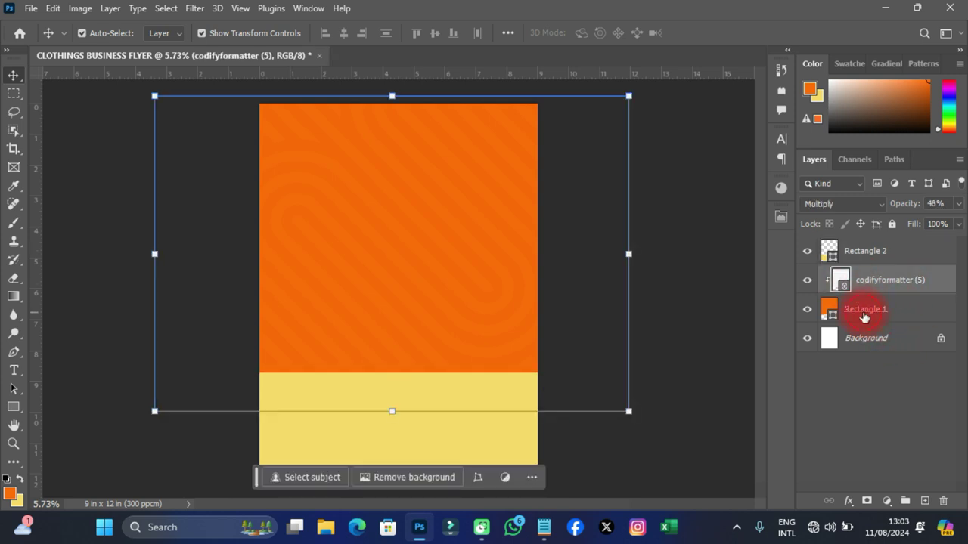
pyautogui.click(868, 316)
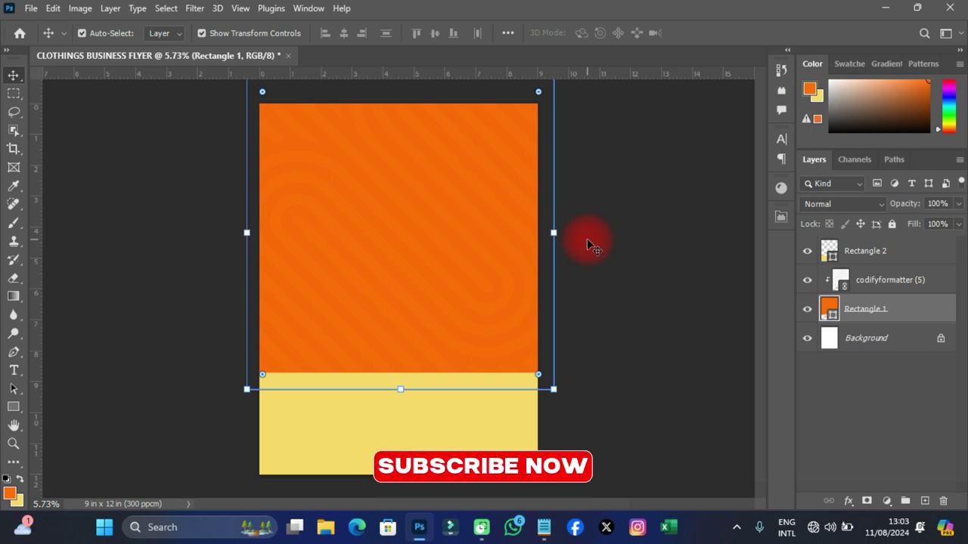
pyautogui.click(195, 9)
pyautogui.moveTo(210, 234)
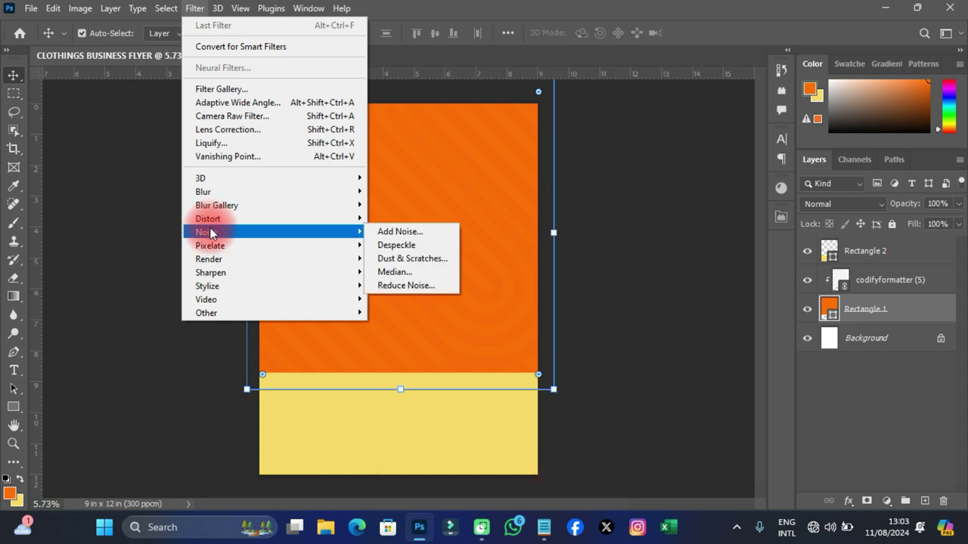
pyautogui.click(401, 241)
pyautogui.click(583, 206)
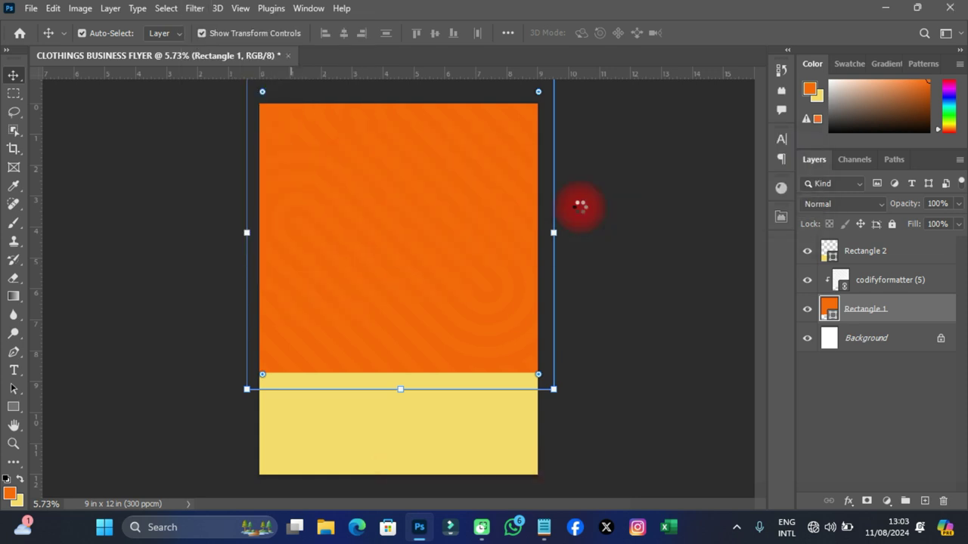
pyautogui.click(396, 348)
pyautogui.moveTo(408, 64); pyautogui.dragTo(583, 56)
# Apply 16% monochromatic noise with Uniform distribution to the orange rectangle
pyautogui.click(570, 301)
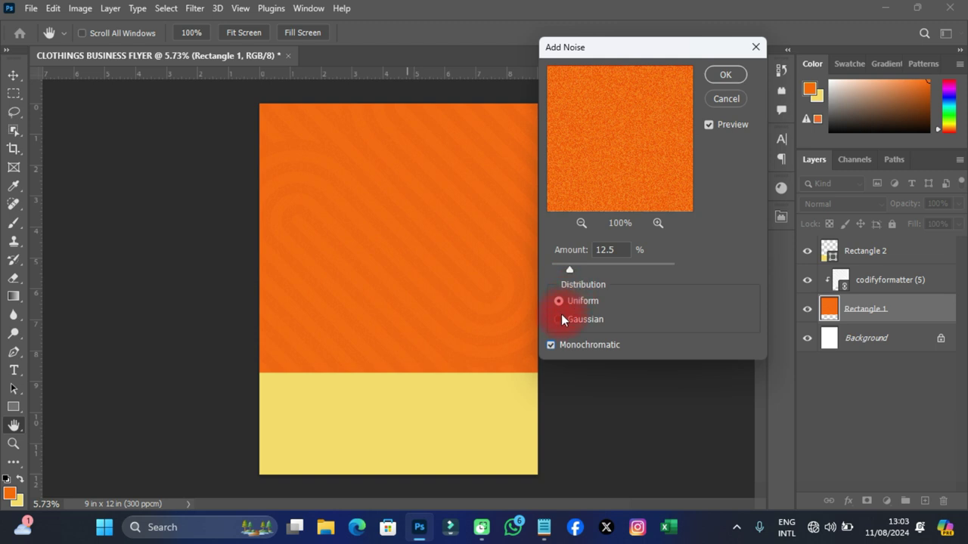
pyautogui.keyDown('ctrl'); pyautogui.click(411, 217); pyautogui.keyUp('ctrl')
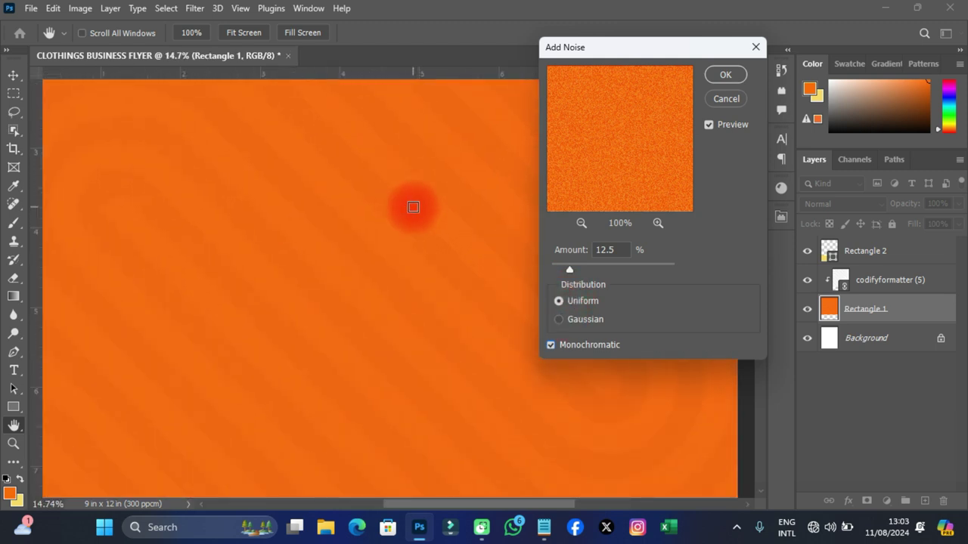
pyautogui.click(570, 268)
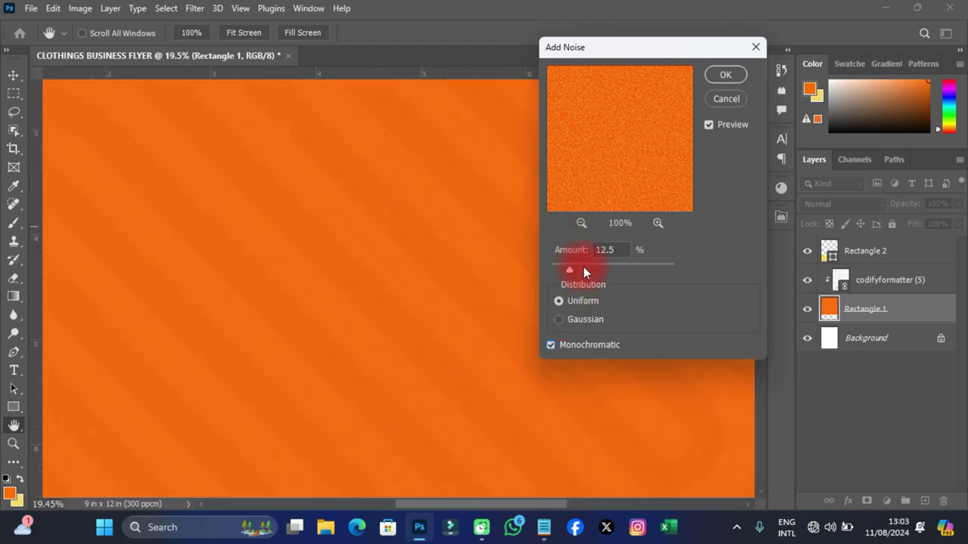
pyautogui.moveTo(570, 270); pyautogui.dragTo(592, 272)
pyautogui.moveTo(297, 254)
pyautogui.mouseDown()
pyautogui.moveTo(330, 261)
pyautogui.moveTo(352, 240)
pyautogui.moveTo(397, 238)
pyautogui.moveTo(643, 301)
pyautogui.mouseUp()
pyautogui.click(13, 425)
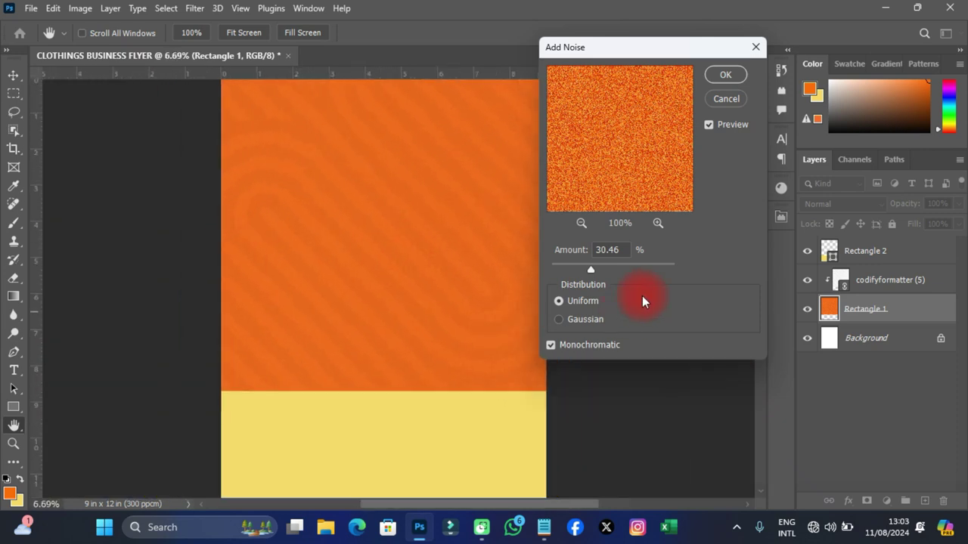
pyautogui.moveTo(597, 270); pyautogui.dragTo(578, 266)
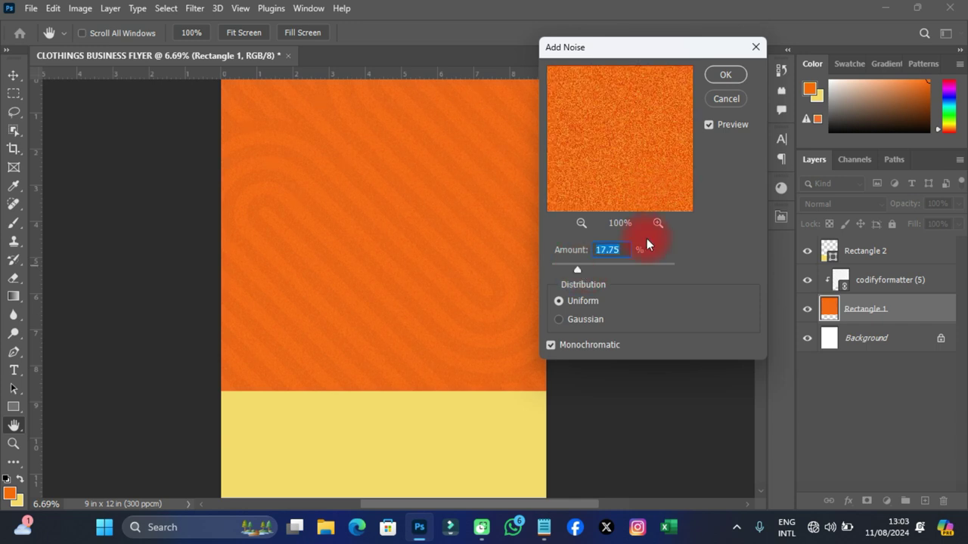
pyautogui.write('16')
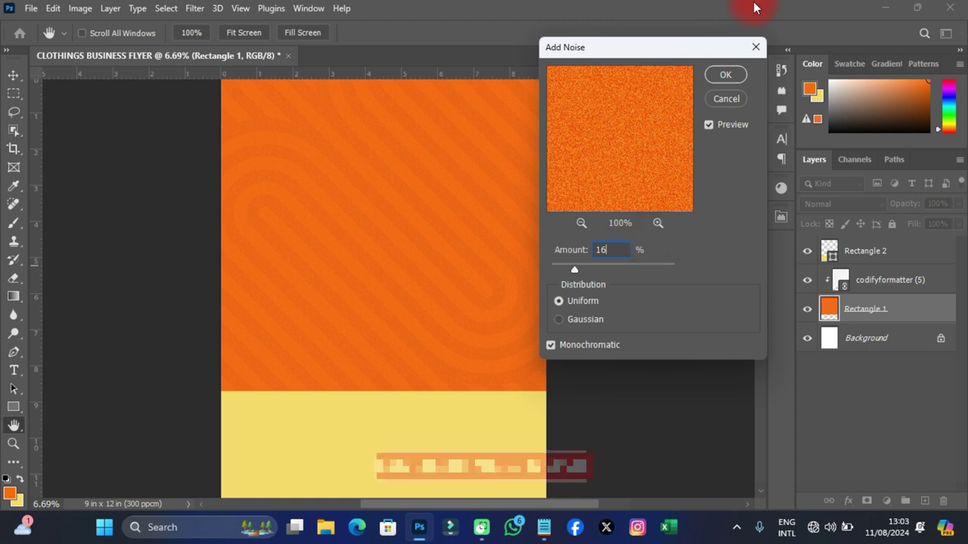
pyautogui.click(723, 75)
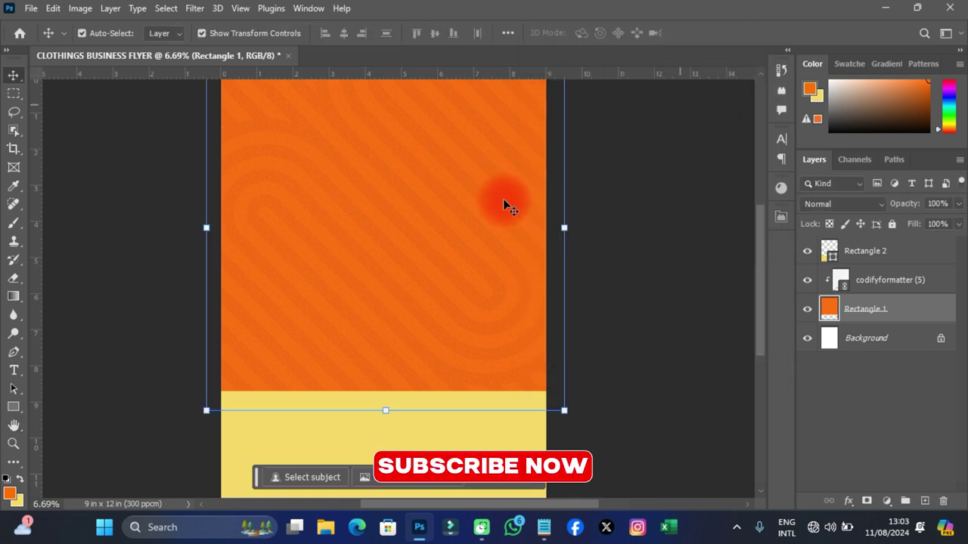
pyautogui.hotkey('ctrl', '0')
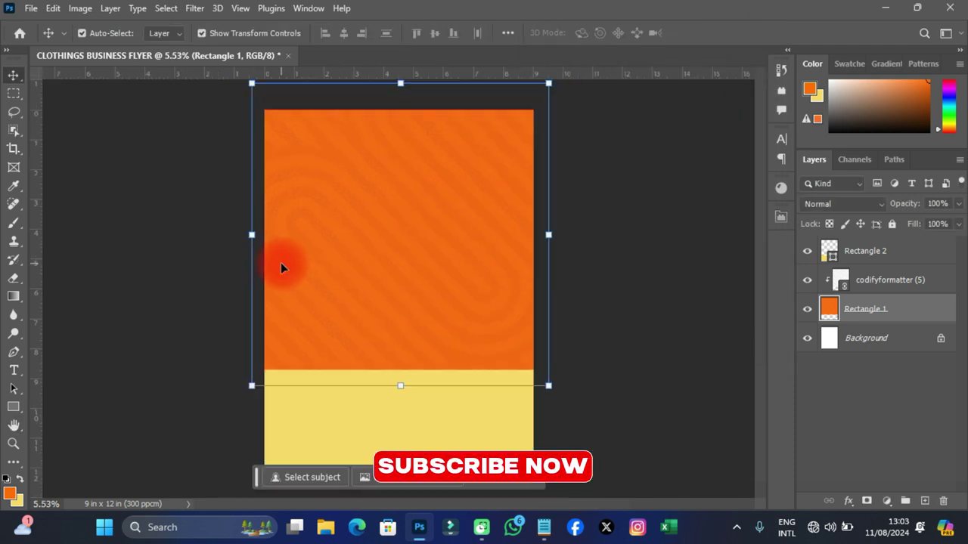
# Group the two rectangles and the pattern layer, and name the group BG
pyautogui.keyDown('ctrl'); pyautogui.click(867, 254); pyautogui.keyUp('ctrl')
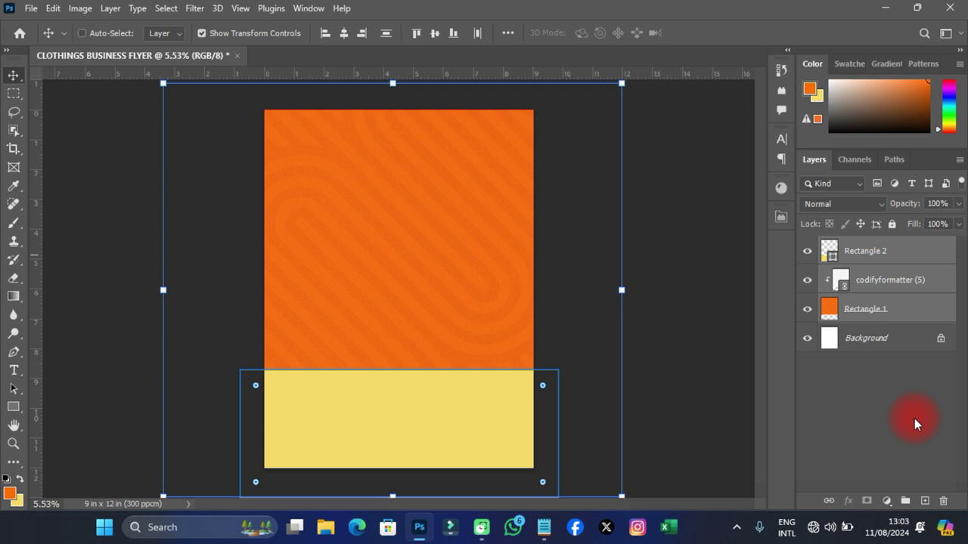
pyautogui.hotkey('ctrl', 'g')
pyautogui.doubleClick(866, 246)
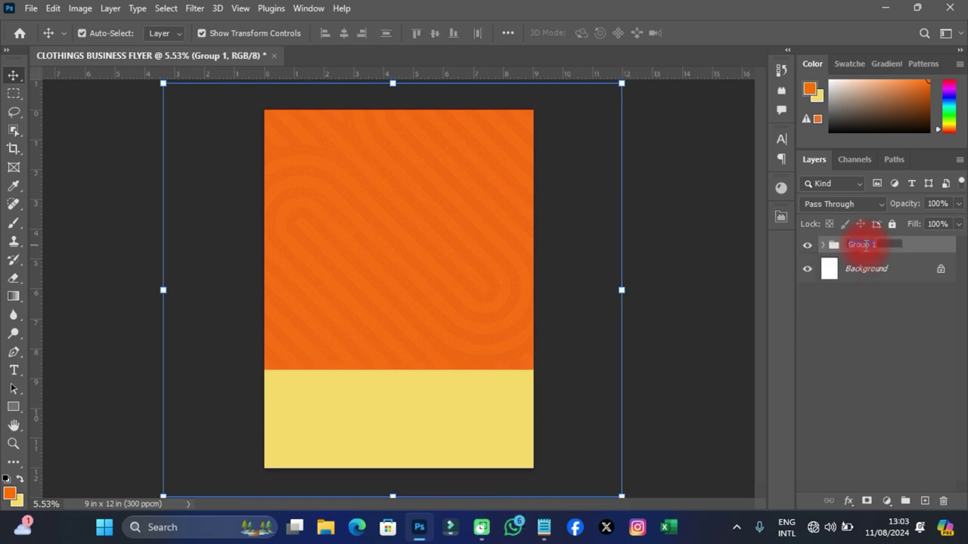
pyautogui.write('bo')
pyautogui.moveTo(870, 245); pyautogui.dragTo(815, 245)
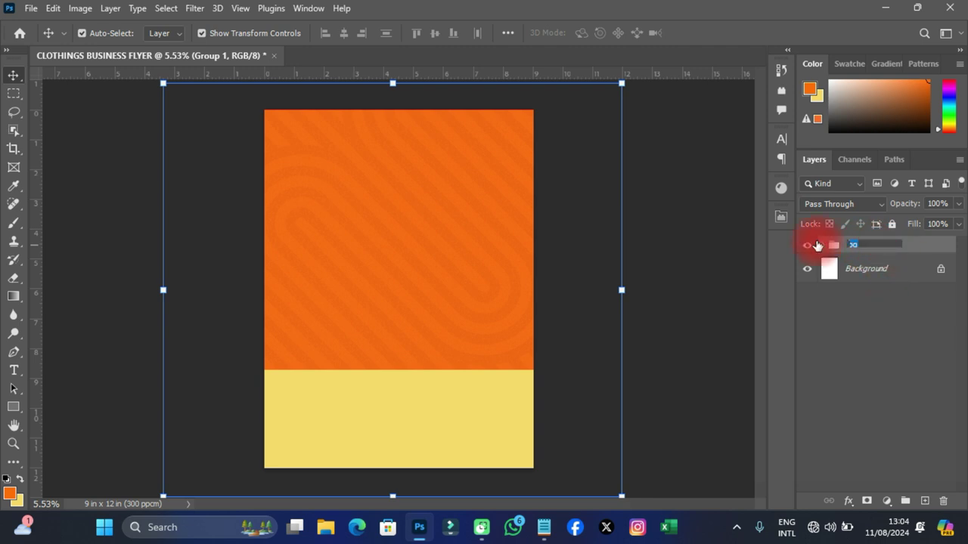
pyautogui.write('BG')
pyautogui.press('Return')
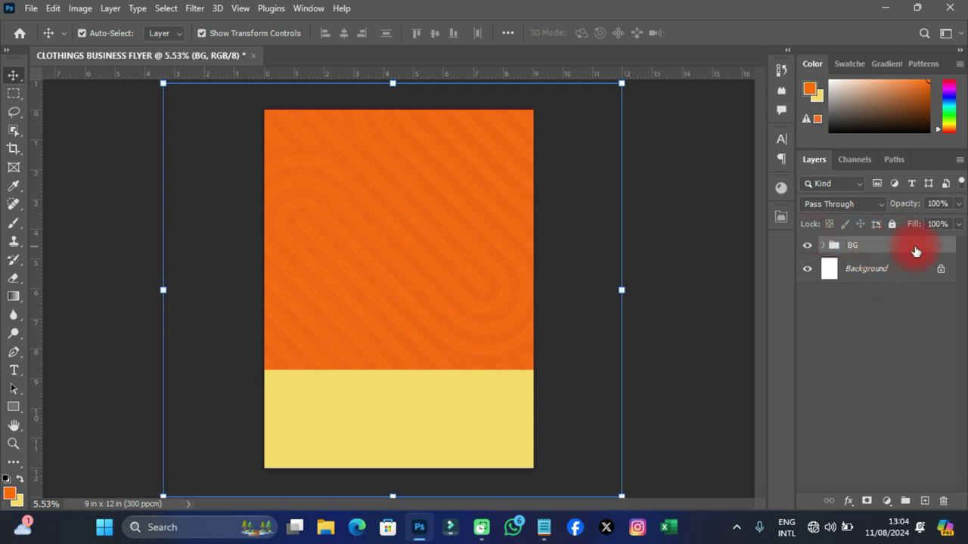
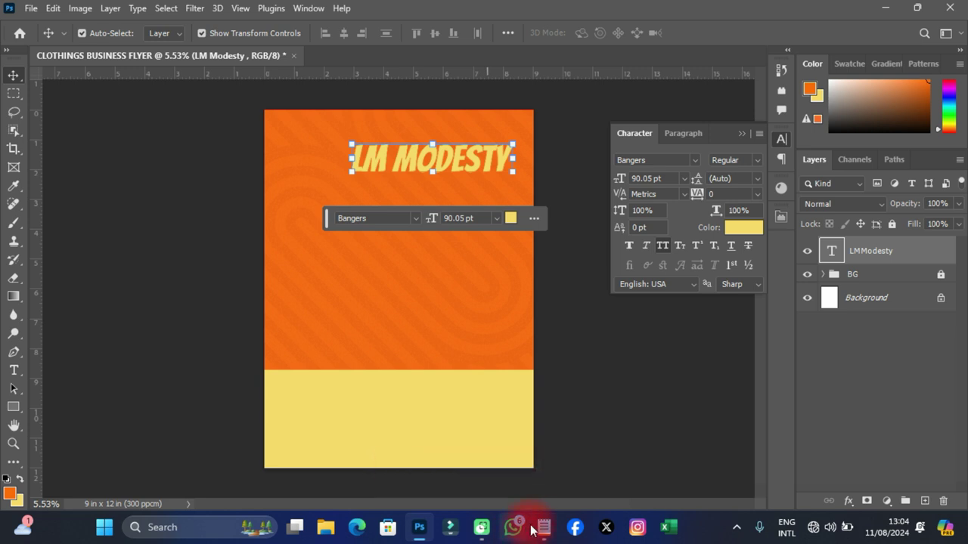
# Copy the word BRAND from DETAILS.txt in Notepad and add it as text in Photoshop just below the LM MODESTY title
pyautogui.doubleClick(584, 148)
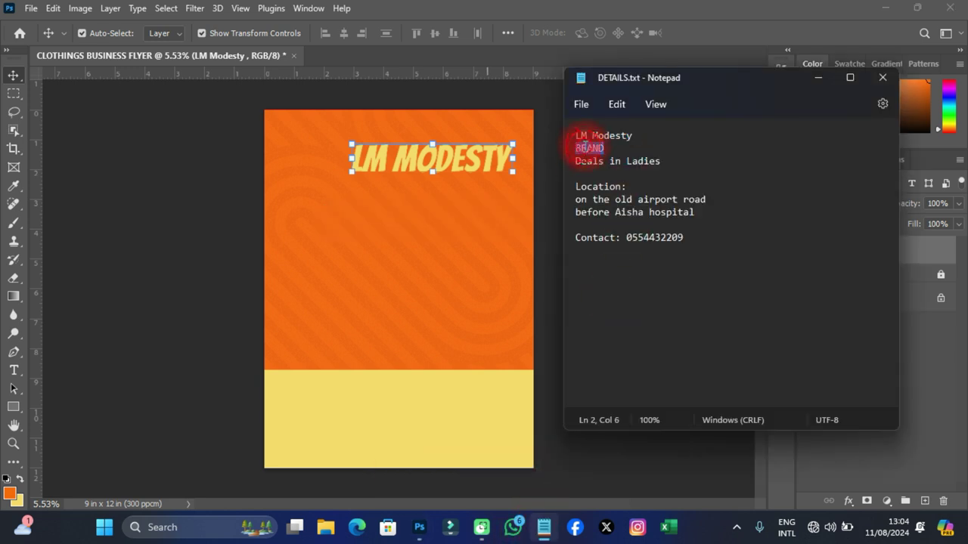
pyautogui.hotkey('ctrl', 'c')
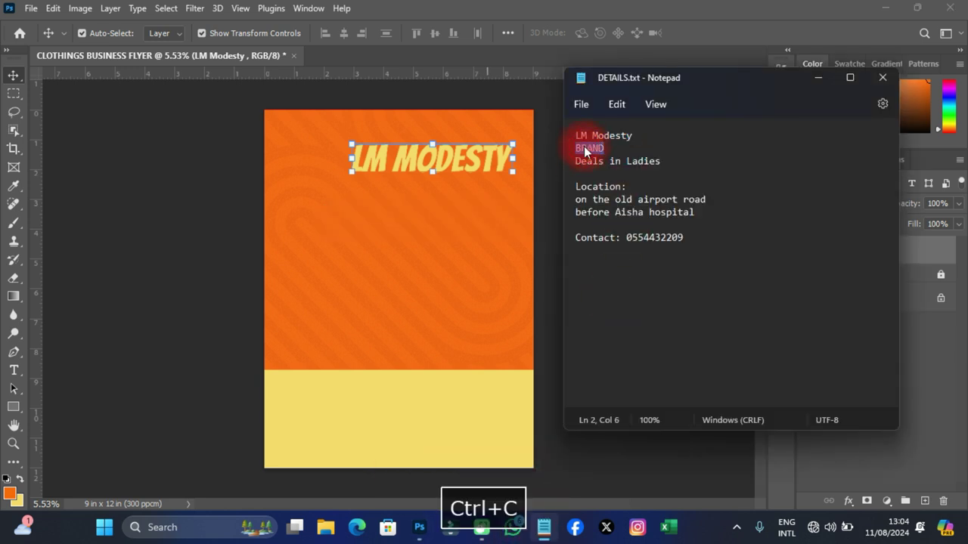
pyautogui.click(13, 372)
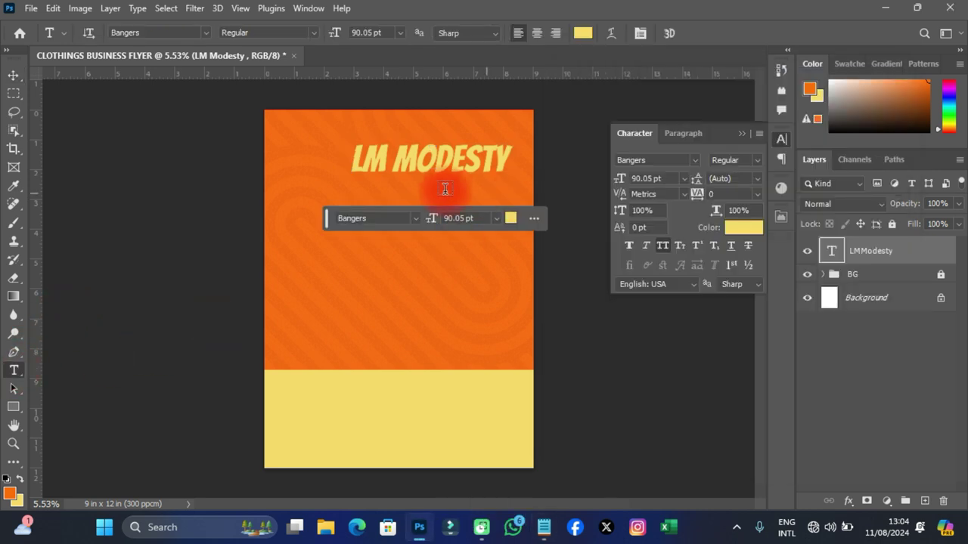
pyautogui.click(401, 195)
pyautogui.hotkey('ctrl', 'v')
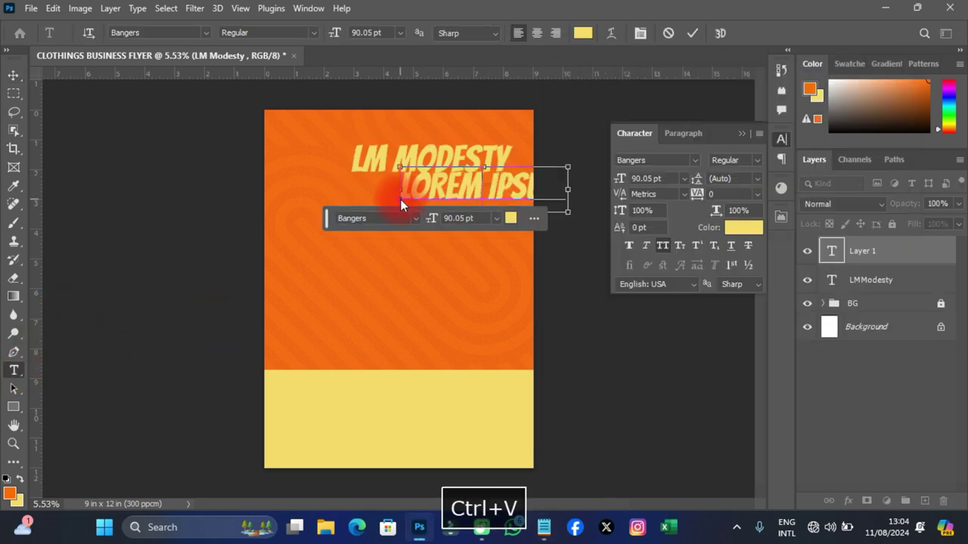
pyautogui.click(13, 75)
pyautogui.moveTo(424, 189); pyautogui.dragTo(385, 187)
# Change the LM MODESTY title's font to Analogist and its size to 36 pt
pyautogui.click(473, 155)
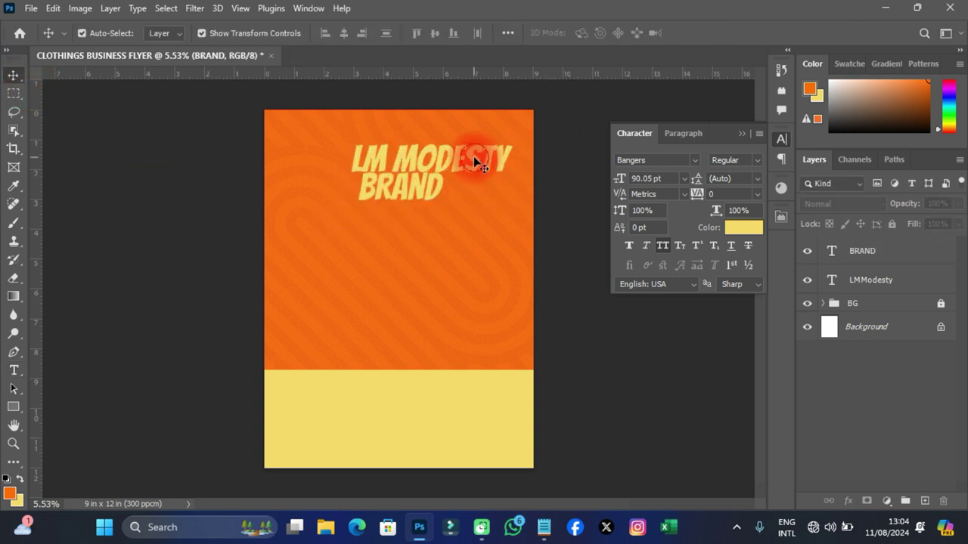
pyautogui.click(694, 160)
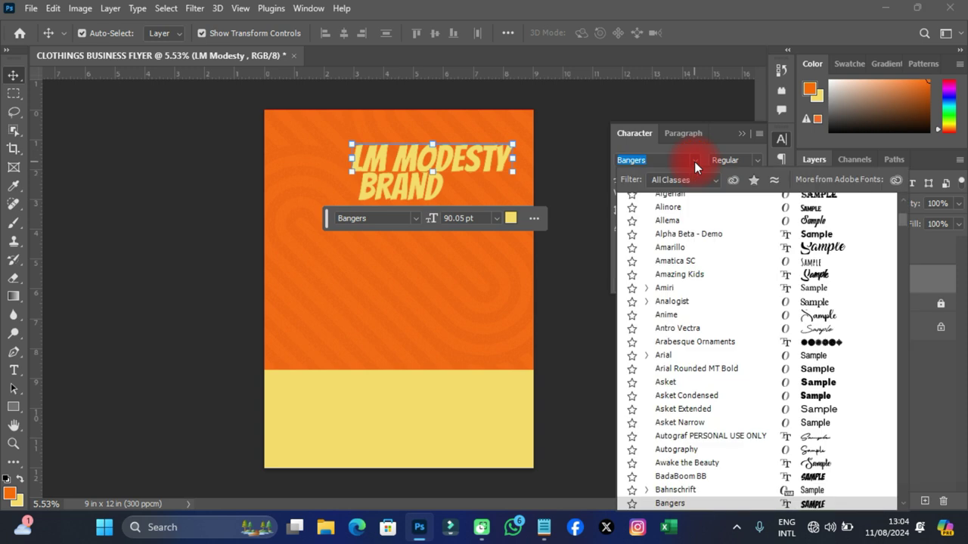
pyautogui.click(697, 207)
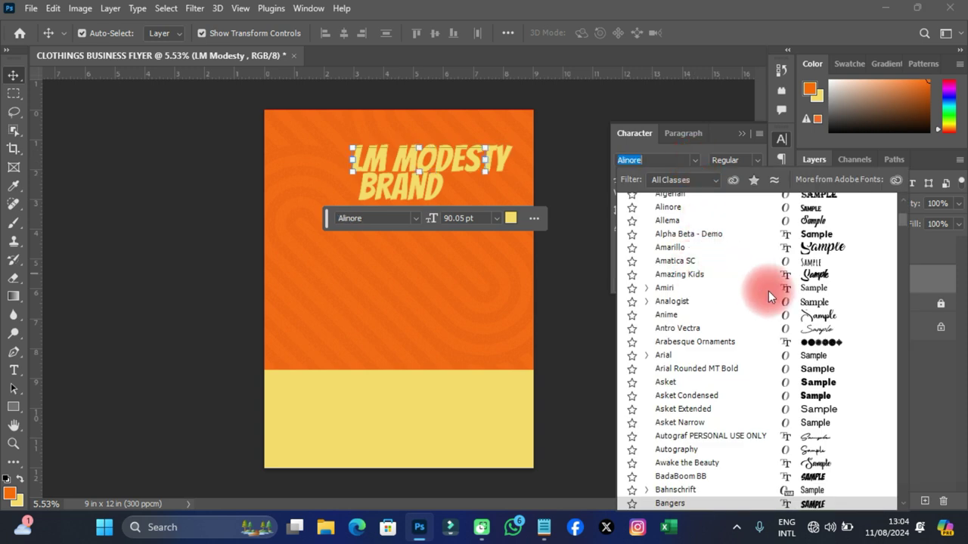
pyautogui.click(813, 301)
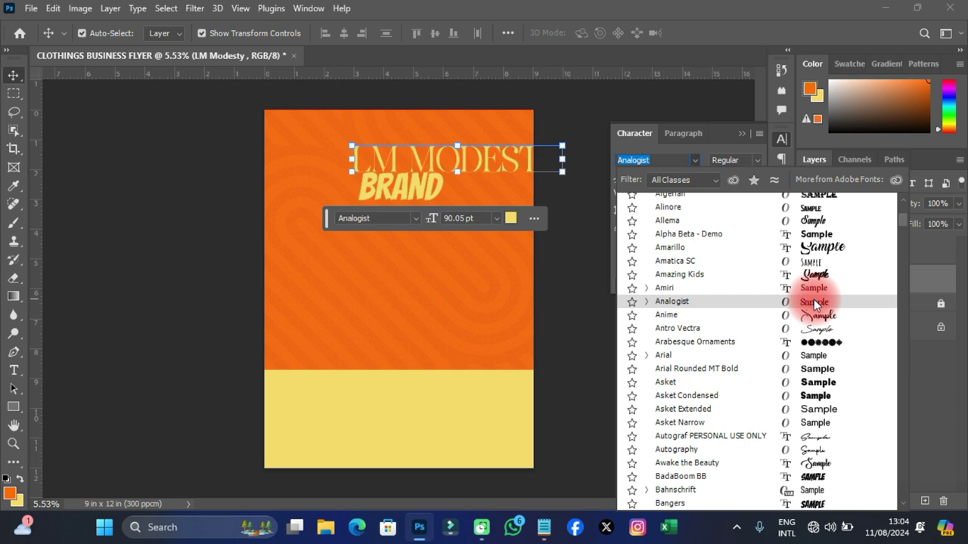
pyautogui.click(814, 301)
pyautogui.click(688, 178)
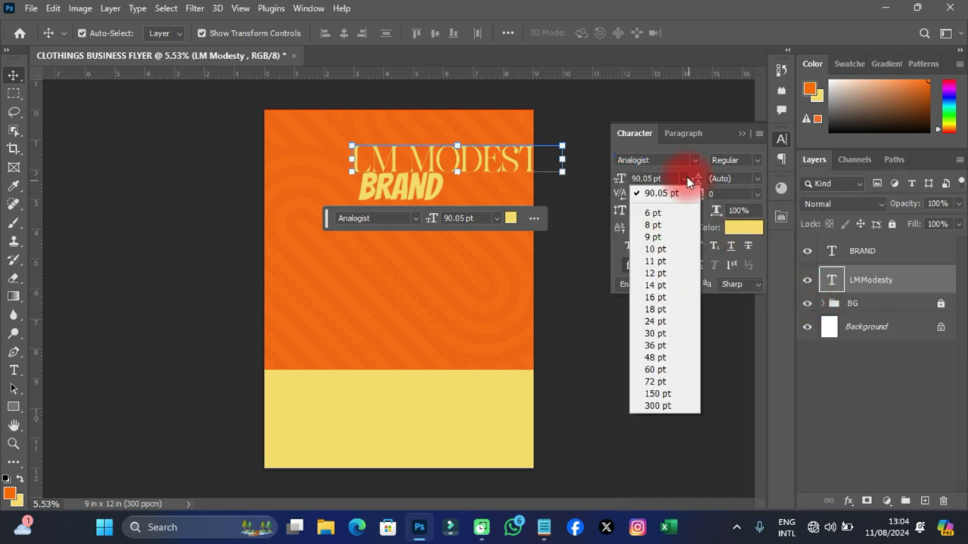
pyautogui.click(650, 345)
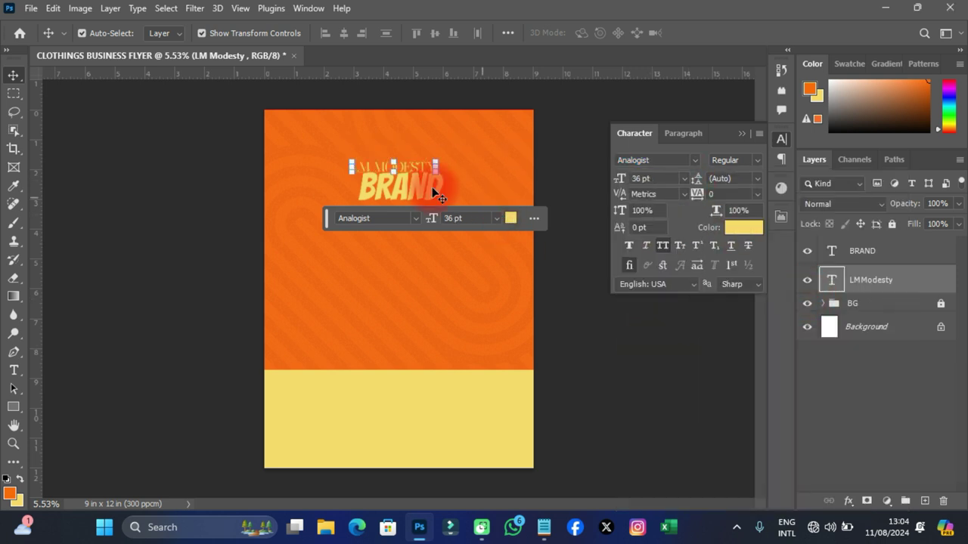
# Set the LM MODESTY title's size to 60 pt and move it up, clear of the word BRAND
pyautogui.scroll(2, 411, 151)
pyautogui.click(683, 178)
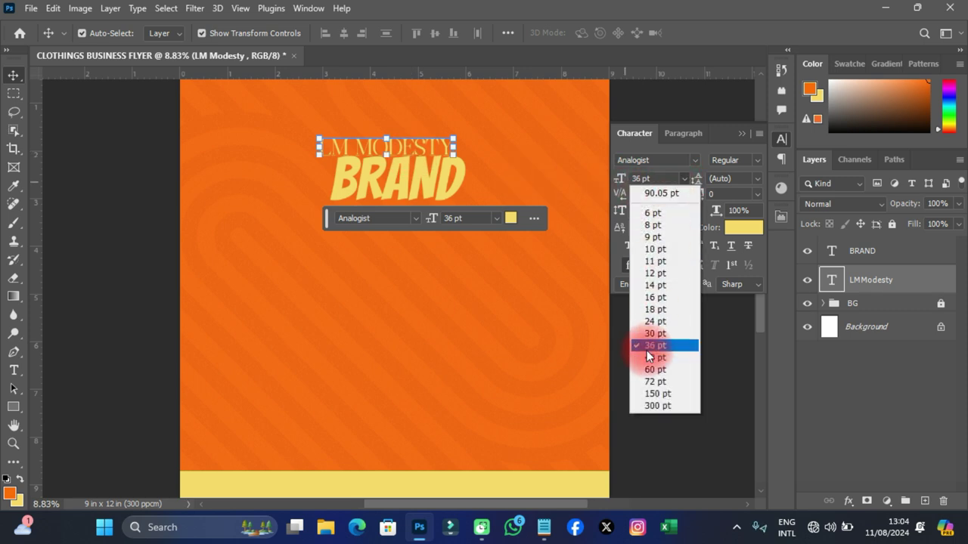
pyautogui.click(655, 369)
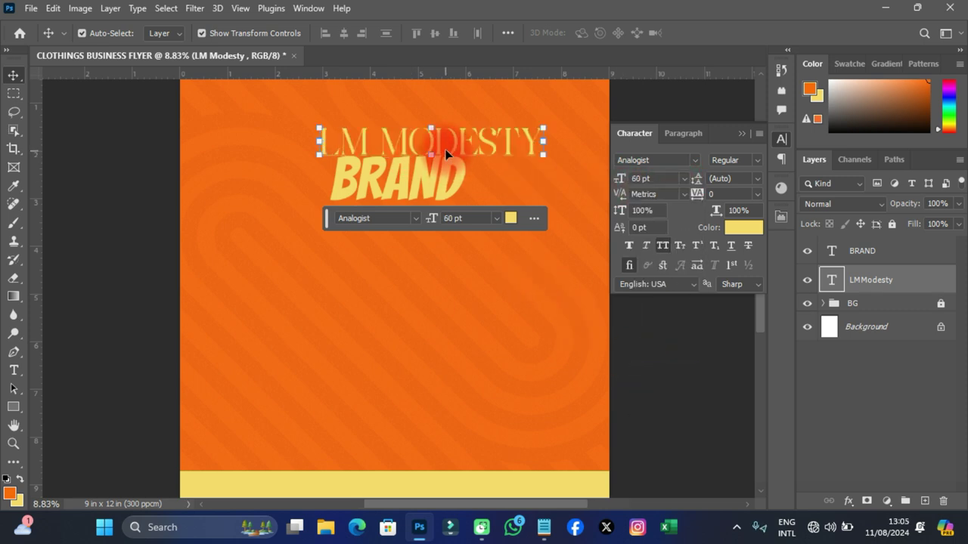
pyautogui.moveTo(439, 144); pyautogui.dragTo(415, 121)
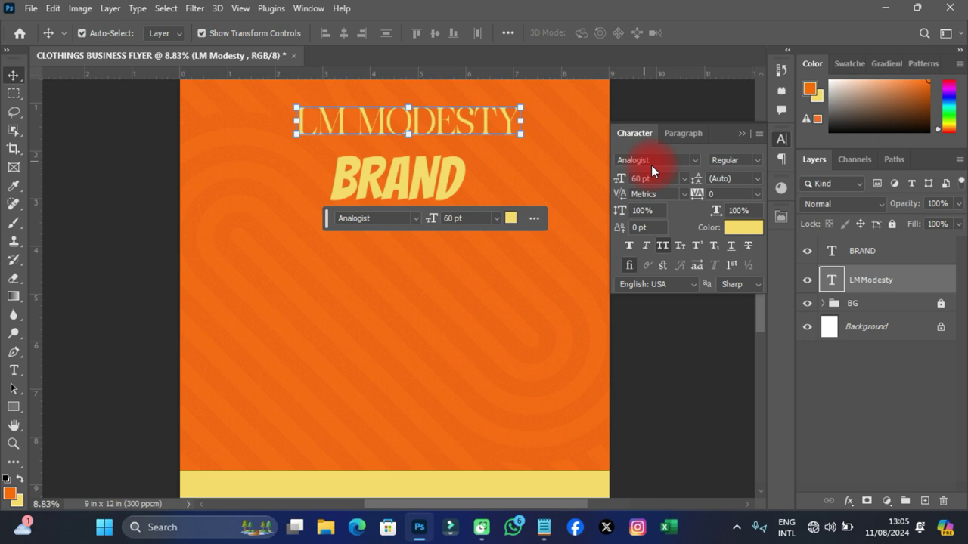
# Browse the font list and change the LM MODESTY title's font to Quick Delight
pyautogui.click(694, 160)
pyautogui.scroll(-3, 711, 280)
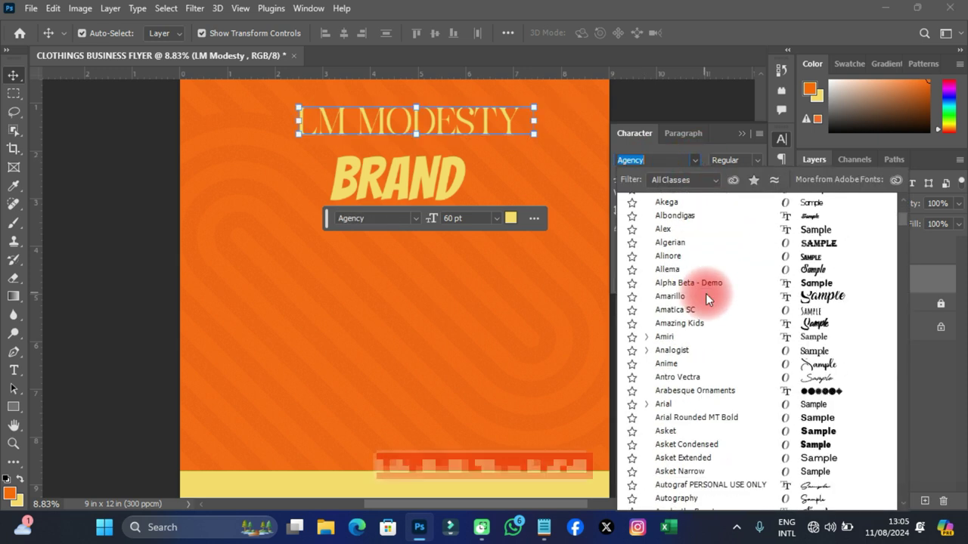
pyautogui.scroll(-6, 705, 294)
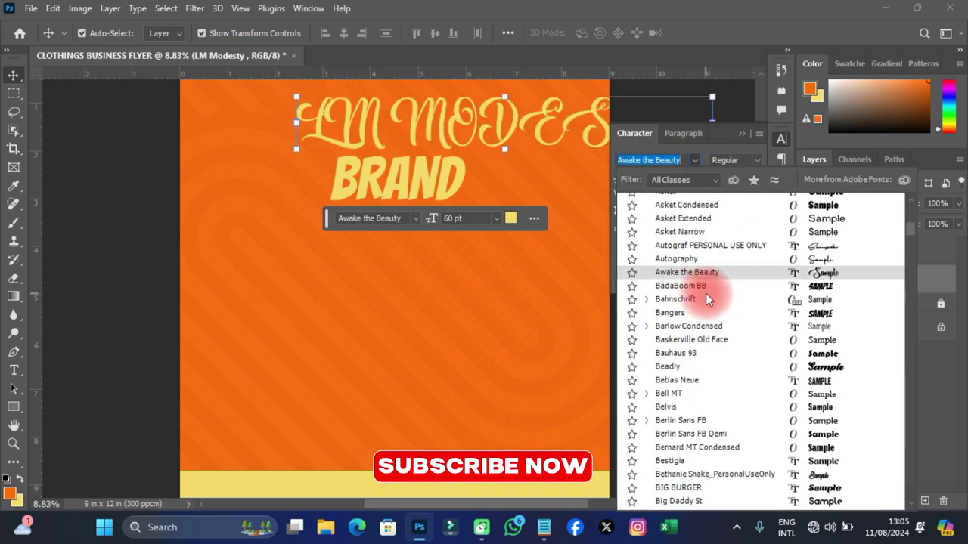
pyautogui.scroll(-5, 705, 294)
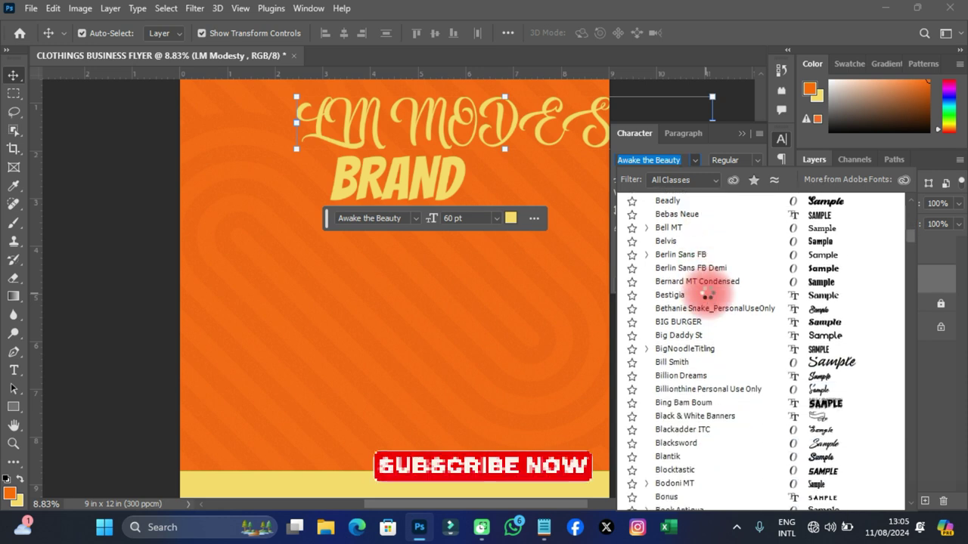
pyautogui.scroll(-5, 706, 294)
pyautogui.click(708, 288)
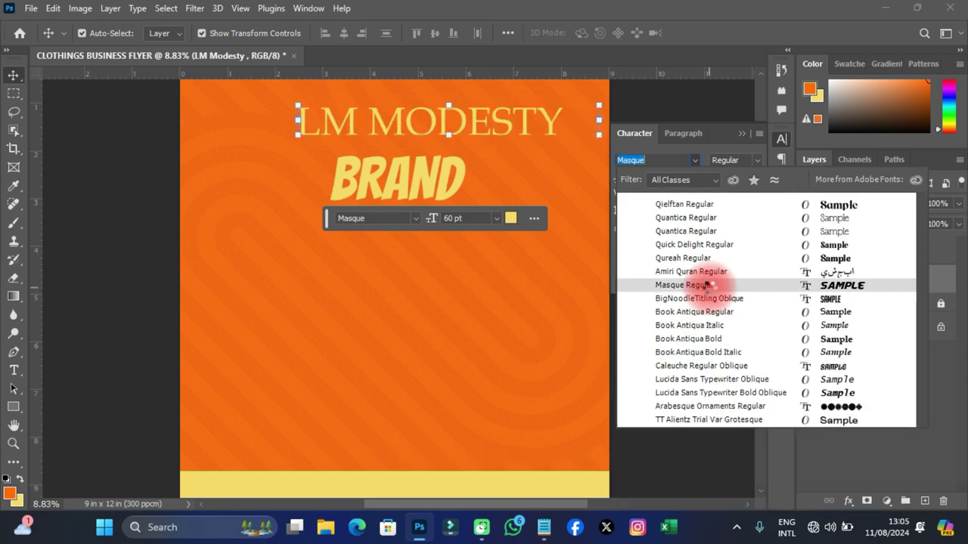
pyautogui.press('Up')
pyautogui.press('Up')
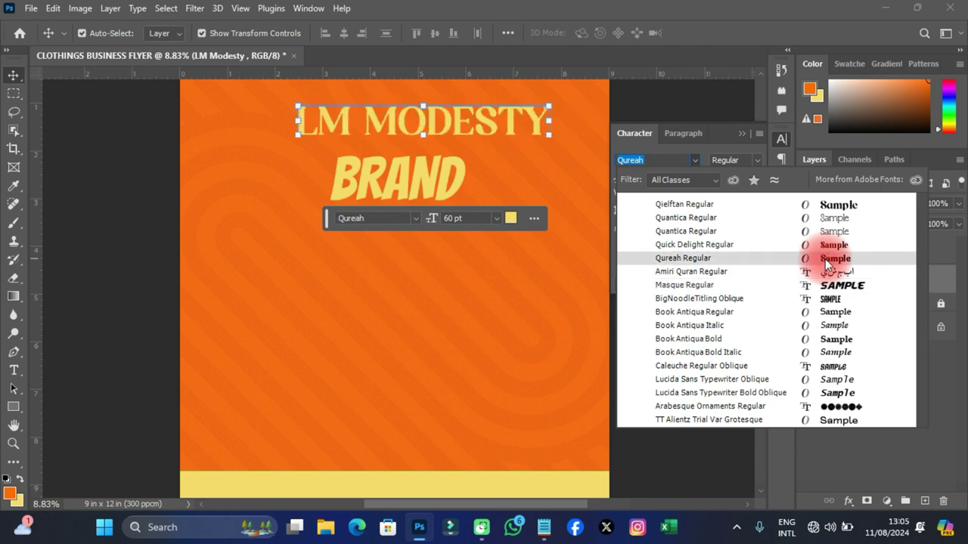
pyautogui.press('Up')
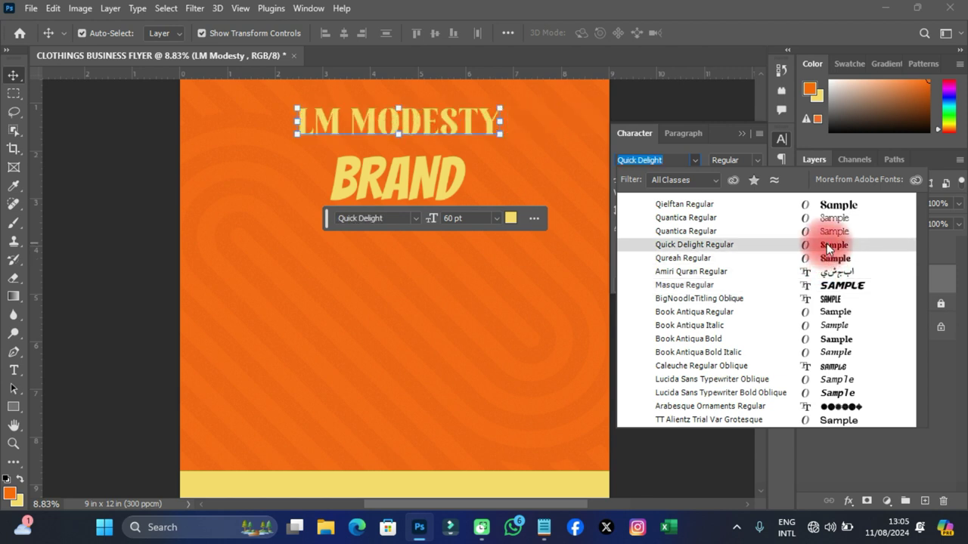
pyautogui.click(827, 246)
# Turn off All Caps for the LM Modesty title and move it down close above BRAND
pyautogui.click(662, 245)
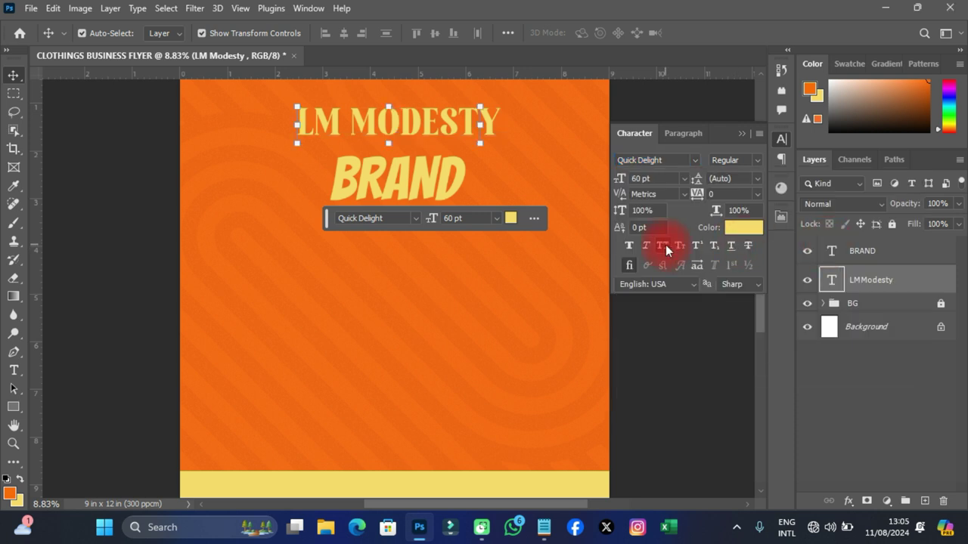
pyautogui.moveTo(414, 126); pyautogui.dragTo(436, 138)
pyautogui.scroll(-2, 361, 114)
# Change the BRAND text's font to Provicali and align its left edge under the LM Modesty title
pyautogui.click(419, 191)
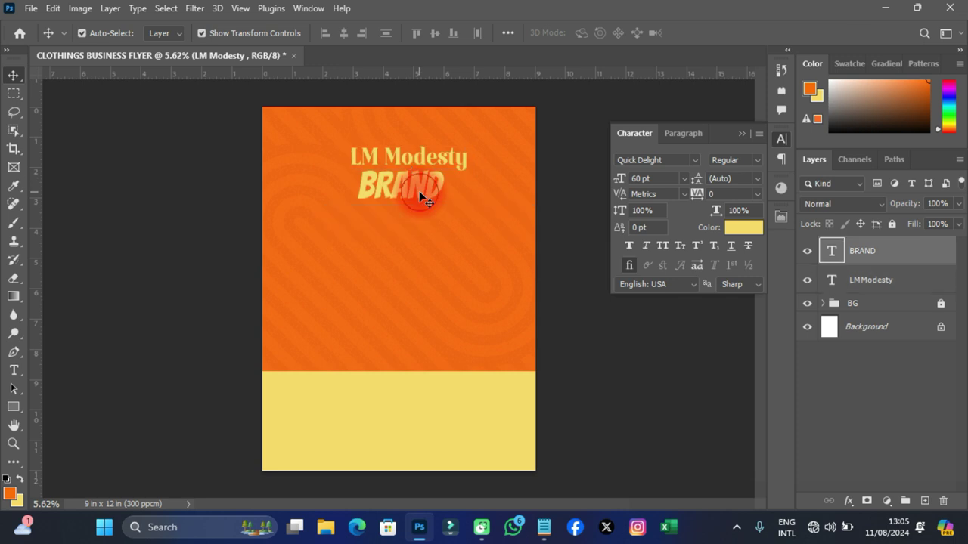
pyautogui.click(697, 160)
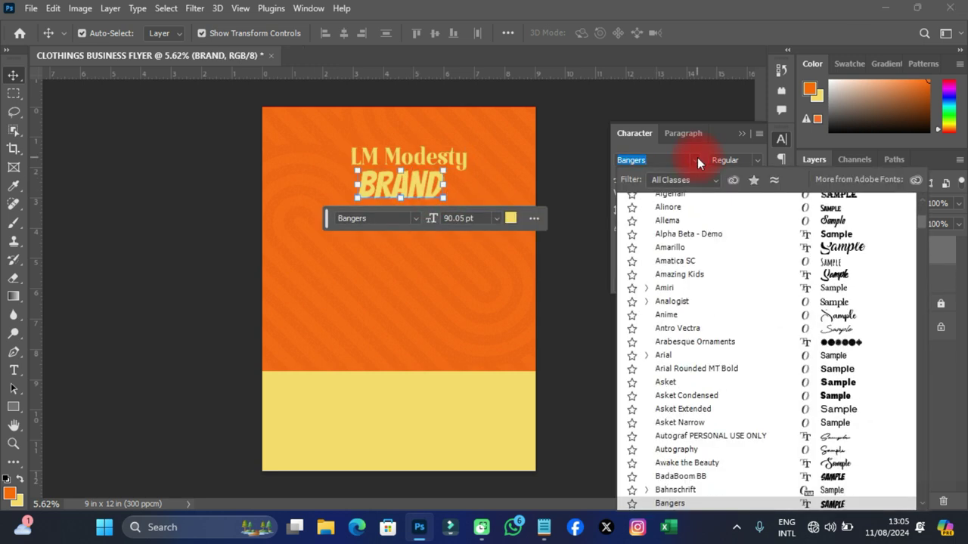
pyautogui.write('PROV')
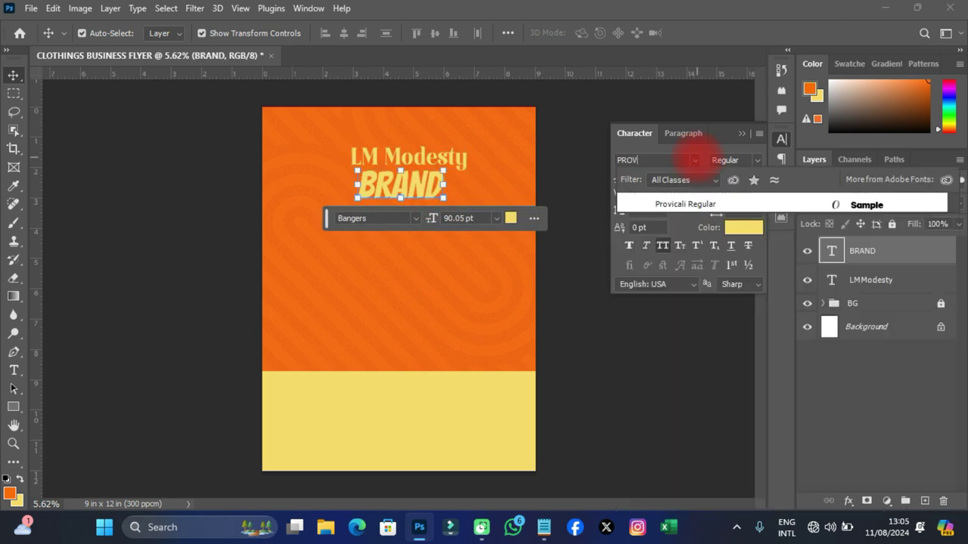
pyautogui.write('I')
pyautogui.click(692, 206)
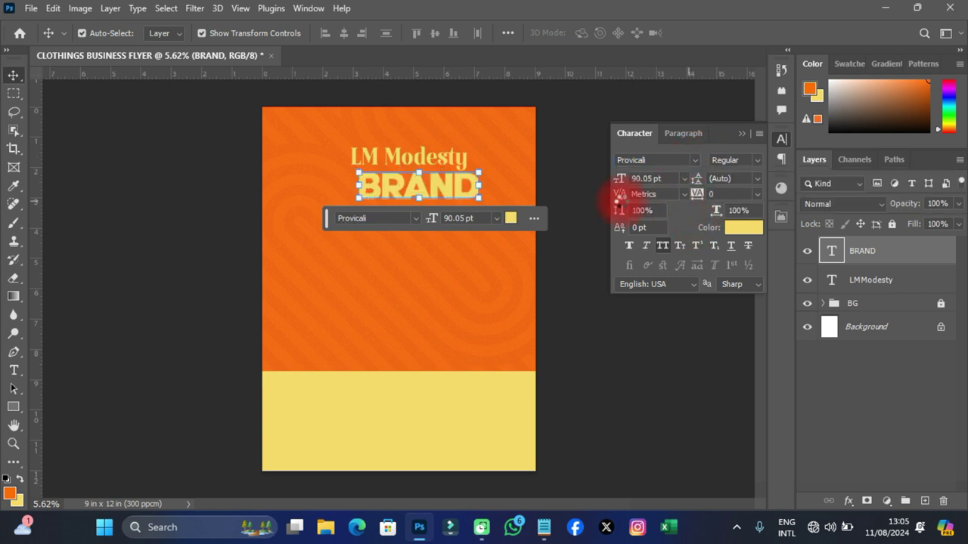
pyautogui.moveTo(442, 186); pyautogui.dragTo(433, 187)
# Move the LM Modesty and BRAND layers together slightly left to center them across the flyer, then deselect them
pyautogui.keyDown('shift'); pyautogui.click(868, 282); pyautogui.keyUp('shift')
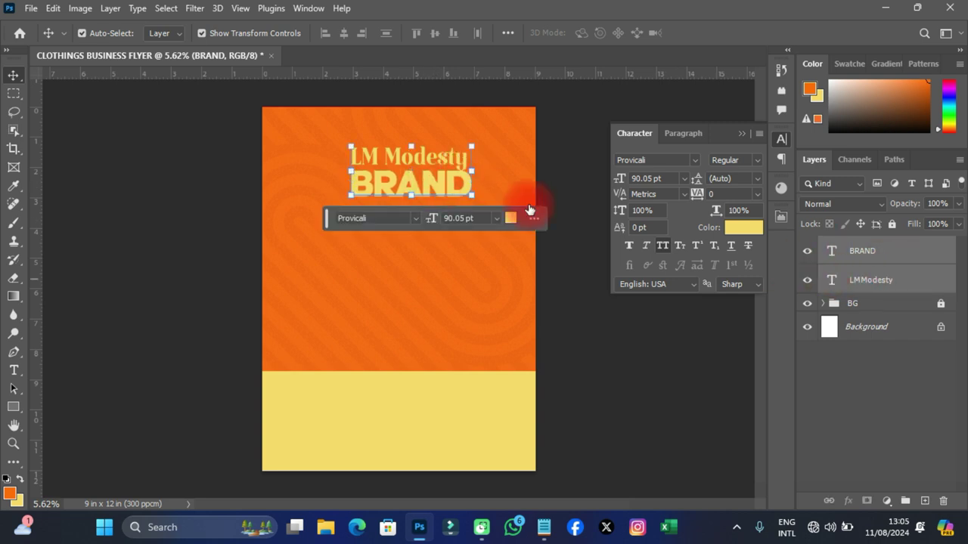
pyautogui.moveTo(417, 167); pyautogui.dragTo(406, 168)
pyautogui.click(281, 474)
pyautogui.scroll(-1, 281, 473)
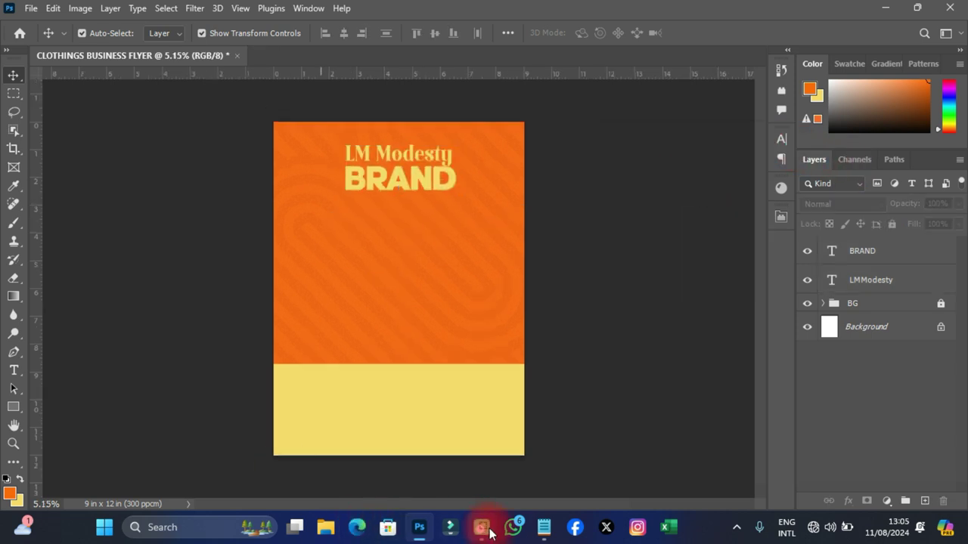
# Copy the line Deals in Ladies from DETAILS.txt in Notepad and add it as text in Photoshop below BRAND
pyautogui.click(544, 527)
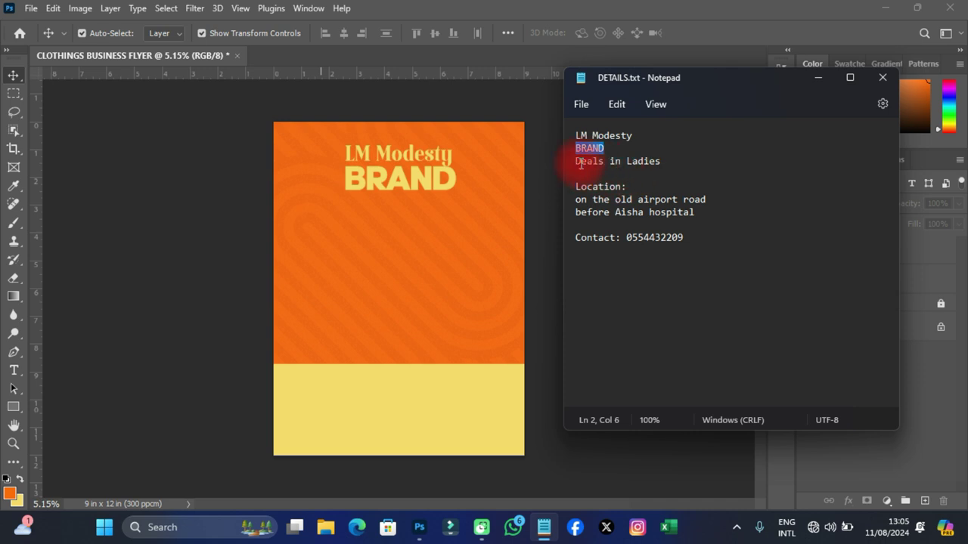
pyautogui.moveTo(578, 164); pyautogui.dragTo(672, 162)
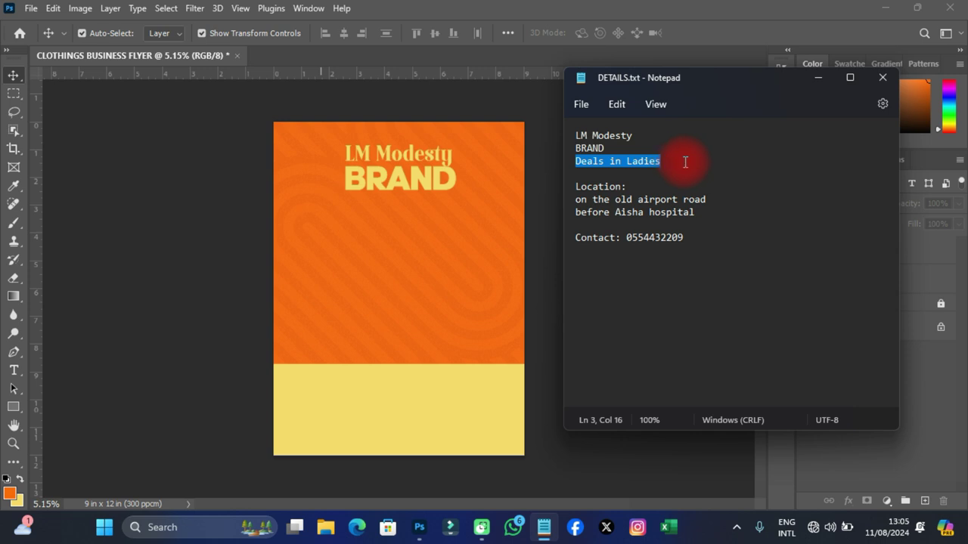
pyautogui.hotkey('ctrl', 'c')
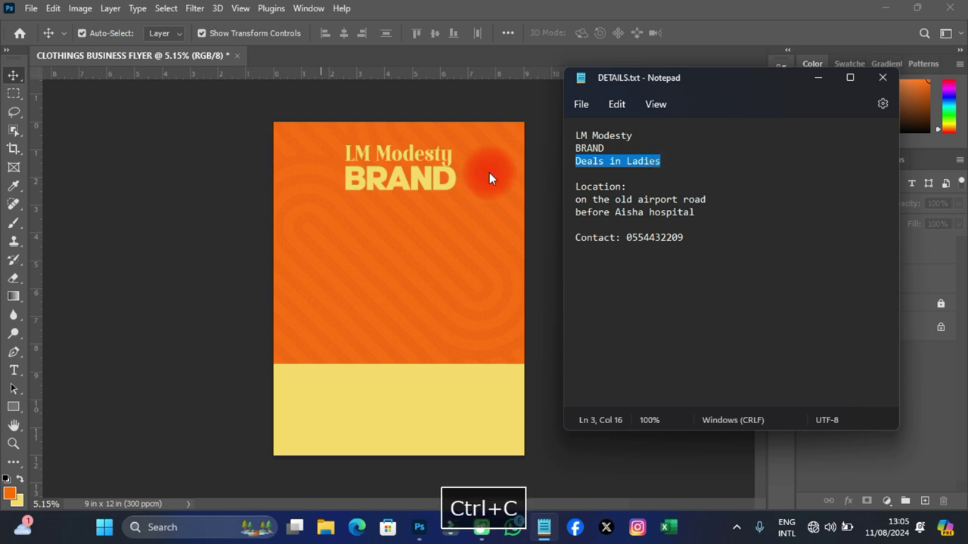
pyautogui.click(14, 369)
pyautogui.click(379, 219)
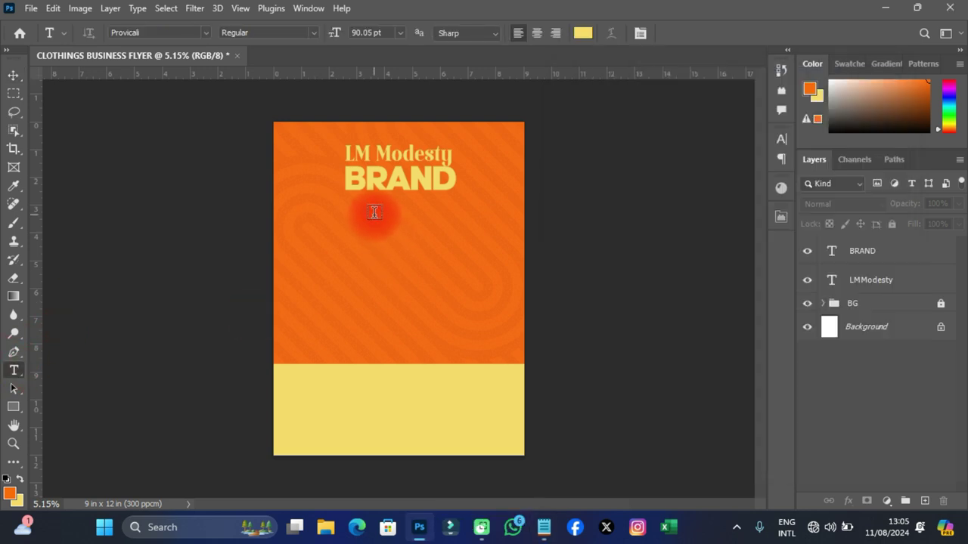
pyautogui.hotkey('ctrl', 'v')
pyautogui.click(14, 75)
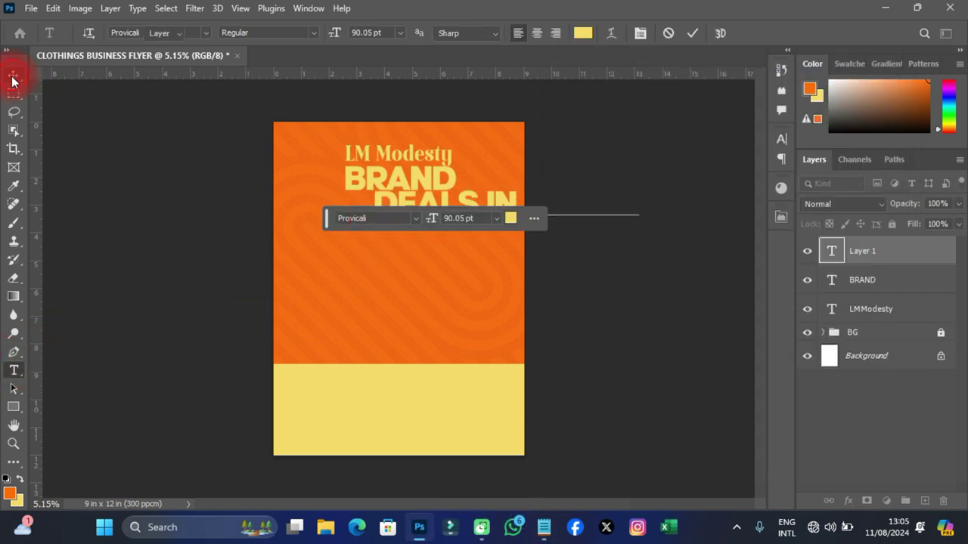
# Change the Deals in Ladies text's font to Nexa Heavy and its size to 24 pt
pyautogui.click(781, 138)
pyautogui.click(692, 160)
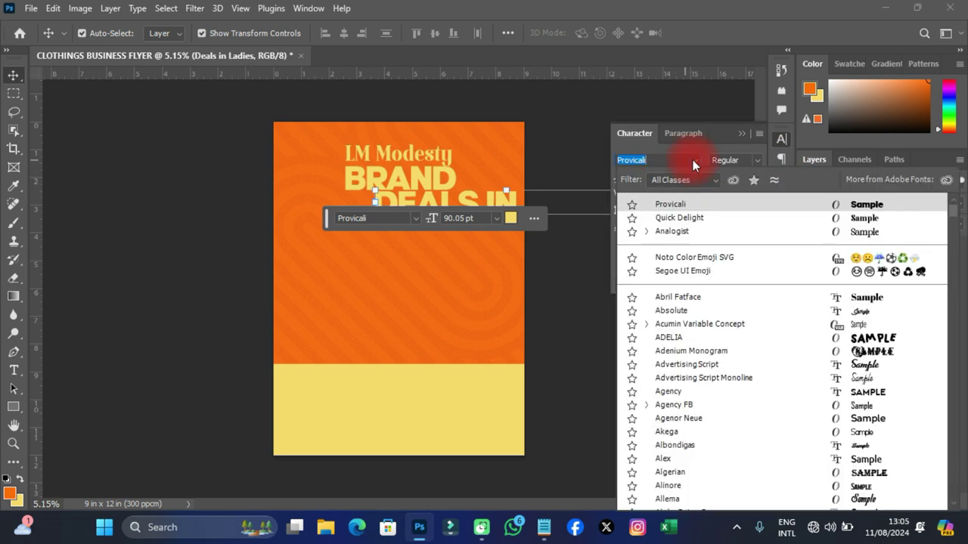
pyautogui.write('NEXA')
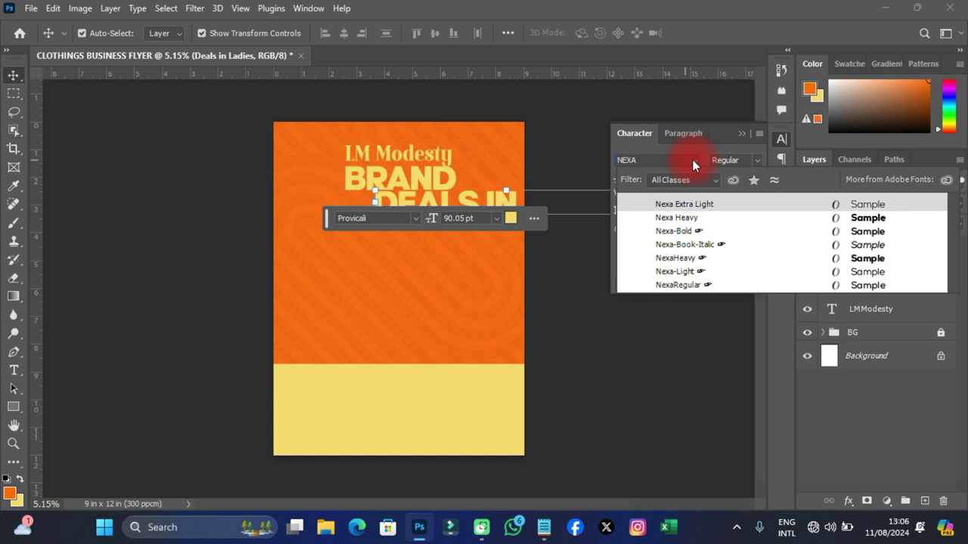
pyautogui.click(702, 216)
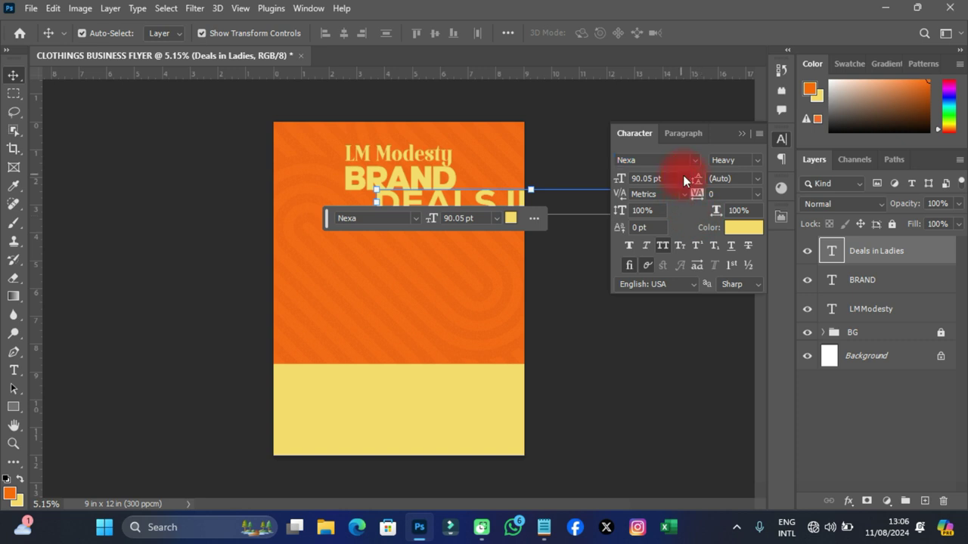
pyautogui.click(685, 179)
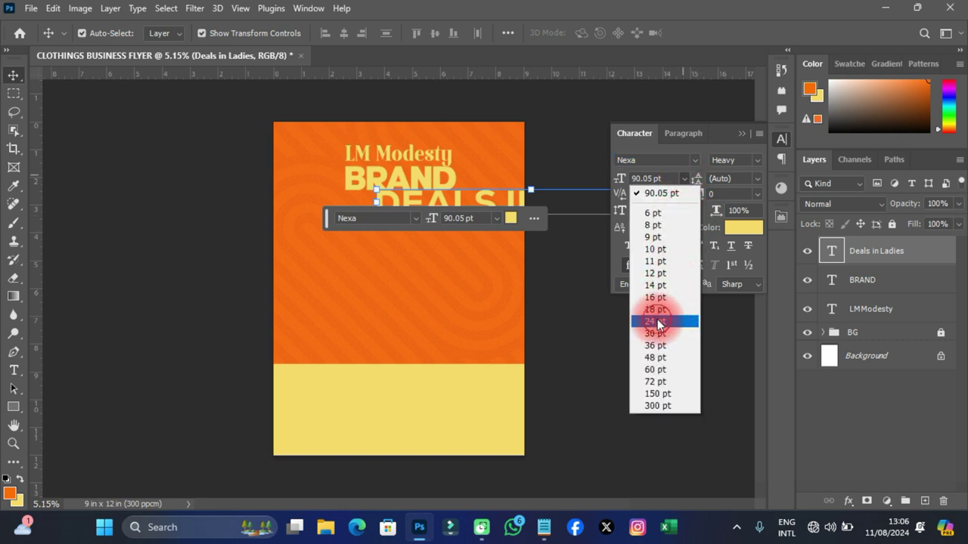
pyautogui.click(654, 321)
pyautogui.click(575, 269)
# Move the DEALS IN LADIES text up and left, centered closely below BRAND
pyautogui.scroll(3, 415, 174)
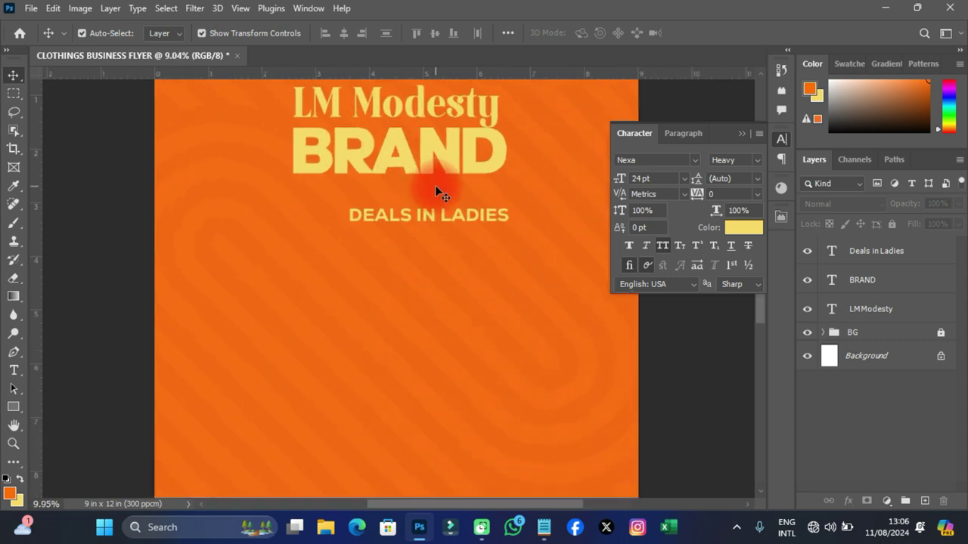
pyautogui.scroll(2, 461, 222)
pyautogui.moveTo(461, 221); pyautogui.dragTo(418, 194)
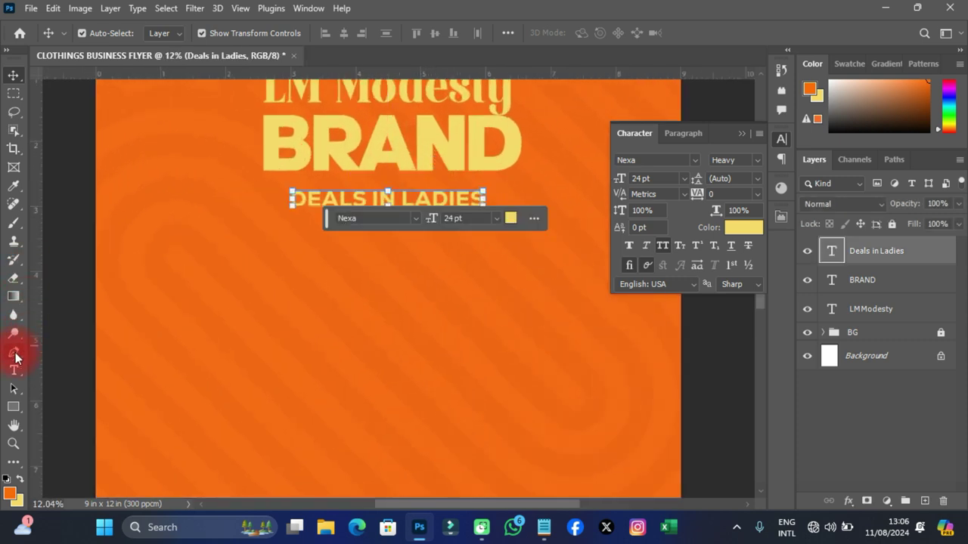
# Append the word CLOTHNGS to the end of the DEALS IN LADIES text
pyautogui.press('p')
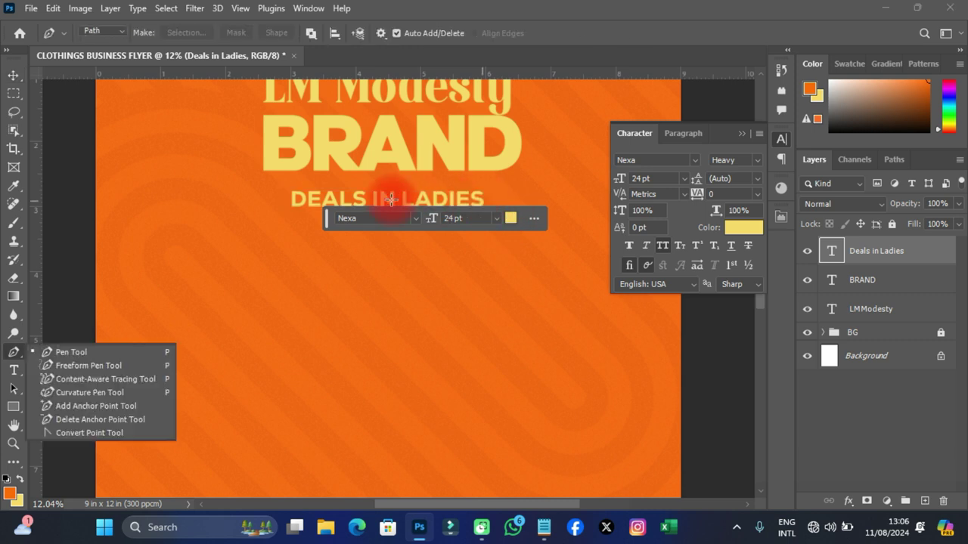
pyautogui.click(427, 218)
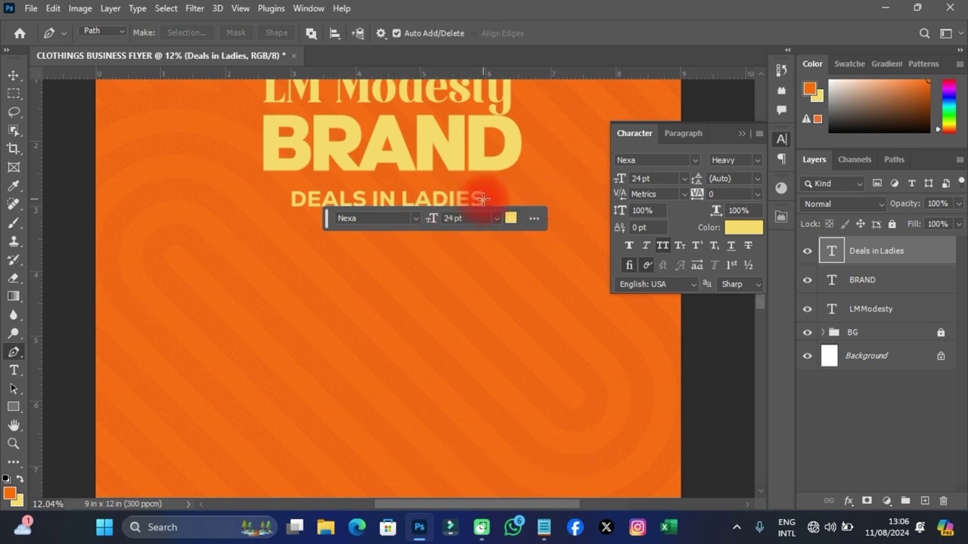
pyautogui.click(14, 370)
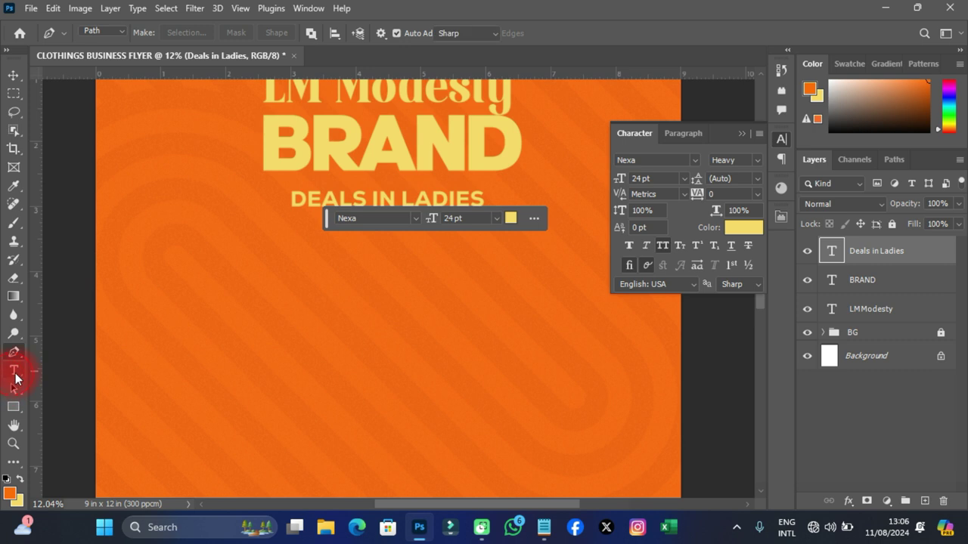
pyautogui.click(483, 198)
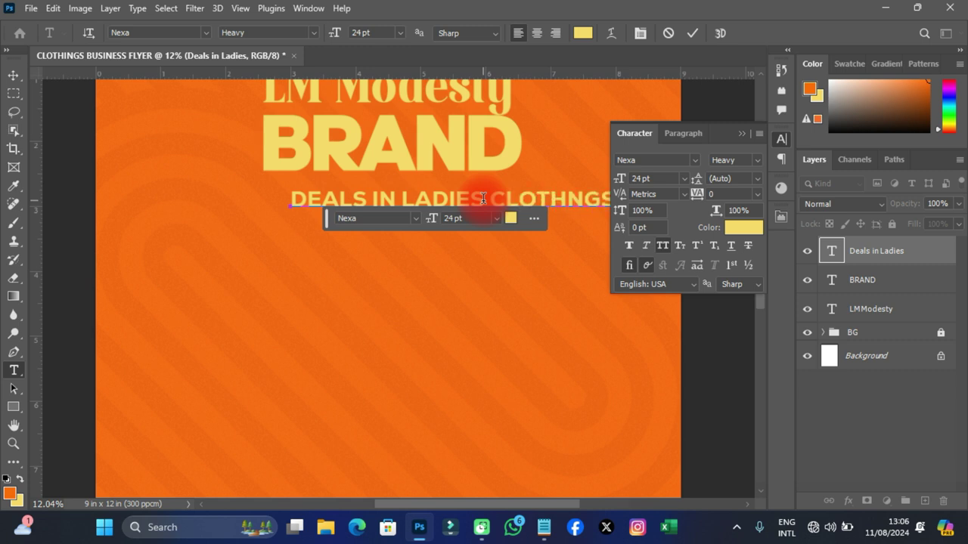
pyautogui.click(21, 78)
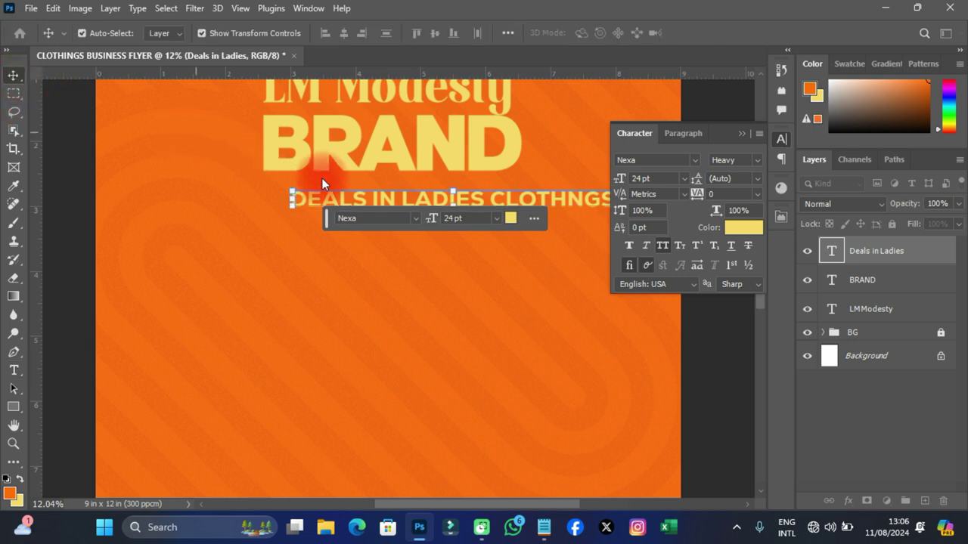
# Move the DEALS IN LADIES CLOTHNGS tagline to just beneath BRAND and try it without All Caps
pyautogui.scroll(-3, 321, 182)
pyautogui.moveTo(434, 184); pyautogui.dragTo(403, 175)
pyautogui.hotkey('shift', 'Down')
pyautogui.hotkey('shift', 'Down')
pyautogui.hotkey('shift', 'Down')
pyautogui.hotkey('shift', 'Down')
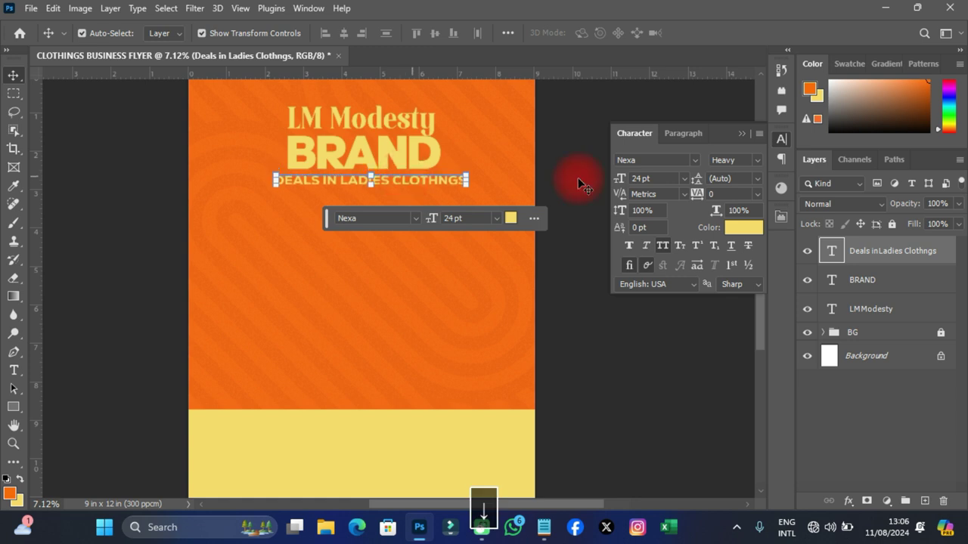
pyautogui.click(665, 245)
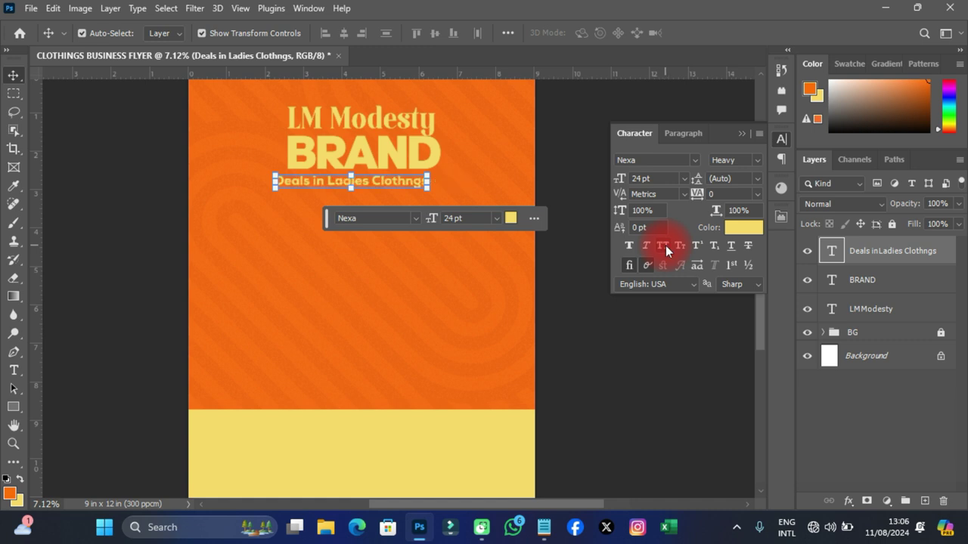
pyautogui.click(665, 245)
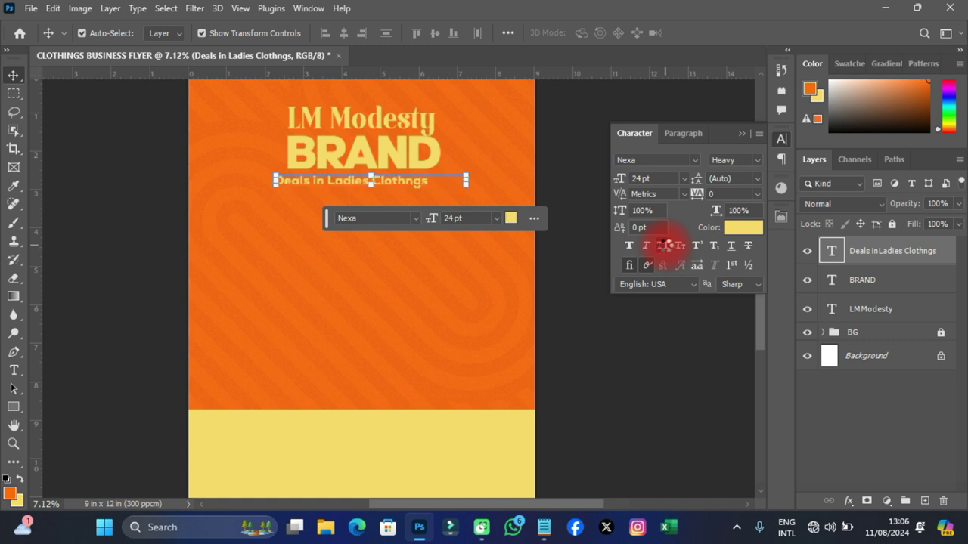
# Return the DEALS IN LADIES CLOTHNGS tagline to All Caps and nudge it slightly left, centered beneath BRAND
pyautogui.click(560, 261)
pyautogui.scroll(-1, 442, 166)
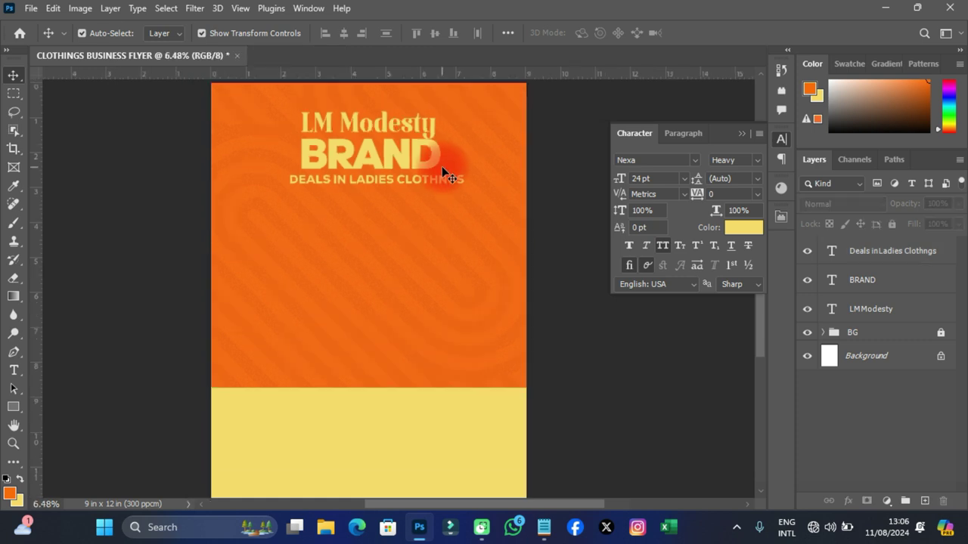
pyautogui.scroll(1, 412, 195)
pyautogui.moveTo(409, 193); pyautogui.dragTo(402, 194)
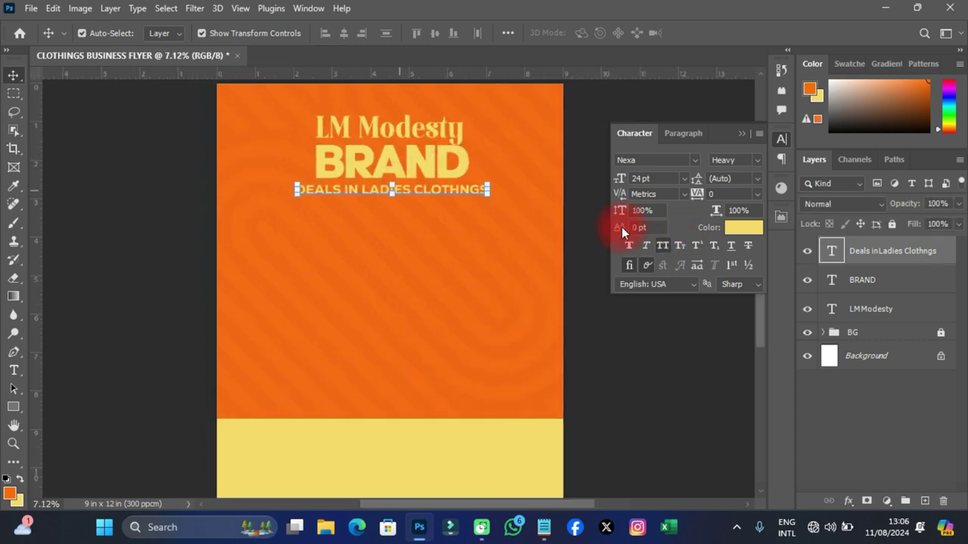
pyautogui.click(781, 138)
pyautogui.scroll(-1, 586, 146)
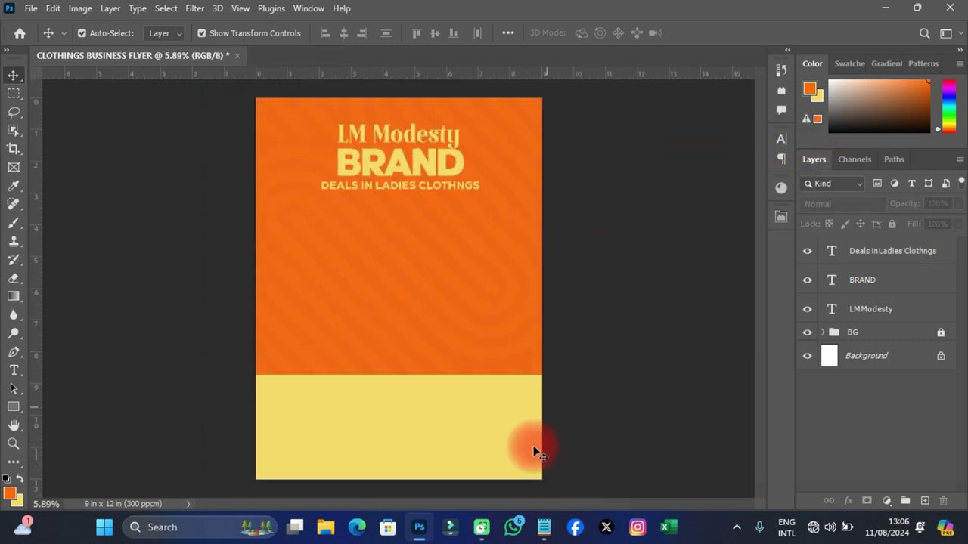
# Copy the three location lines from DETAILS.txt in Notepad and paste them as new text in the flyer's yellow band in Photoshop
pyautogui.click(544, 525)
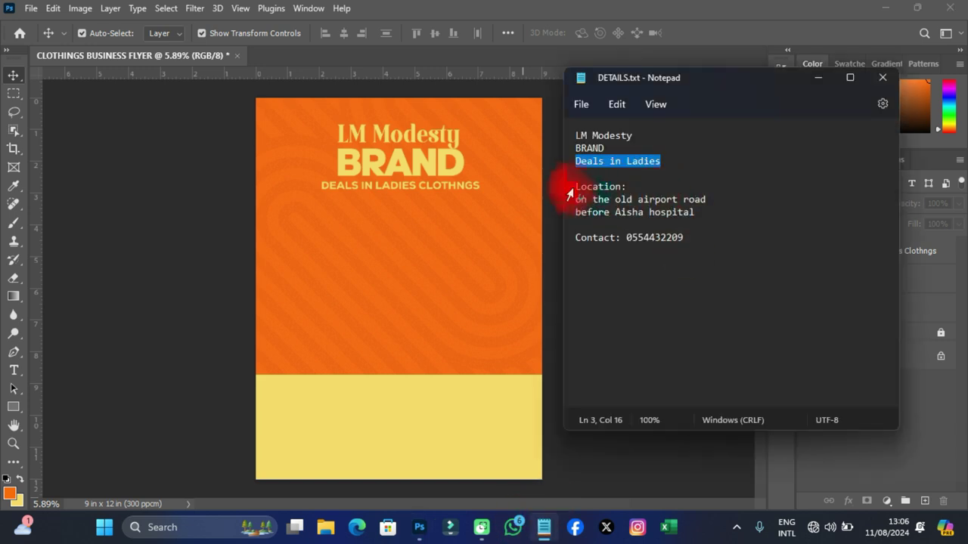
pyautogui.moveTo(578, 186); pyautogui.dragTo(713, 212)
pyautogui.hotkey('ctrl', 'c')
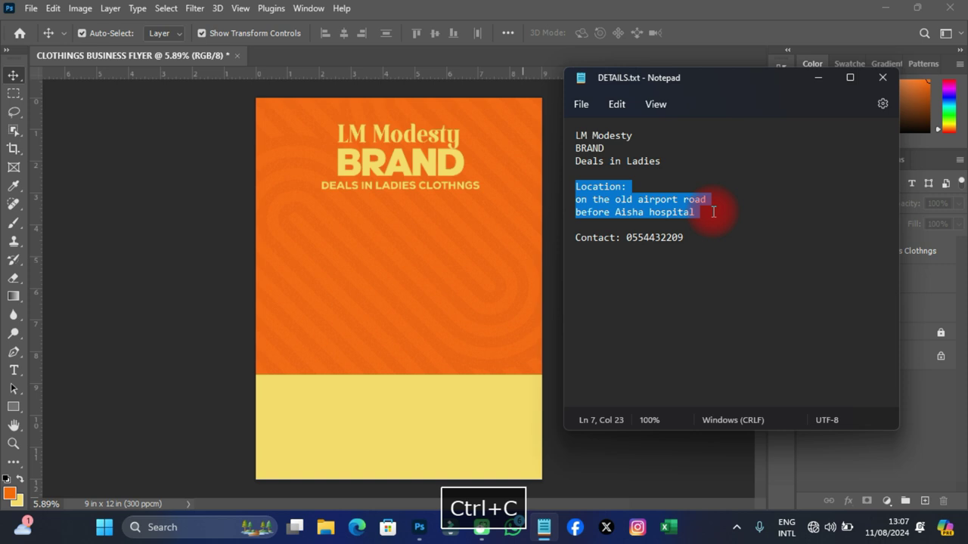
pyautogui.click(13, 371)
pyautogui.click(284, 420)
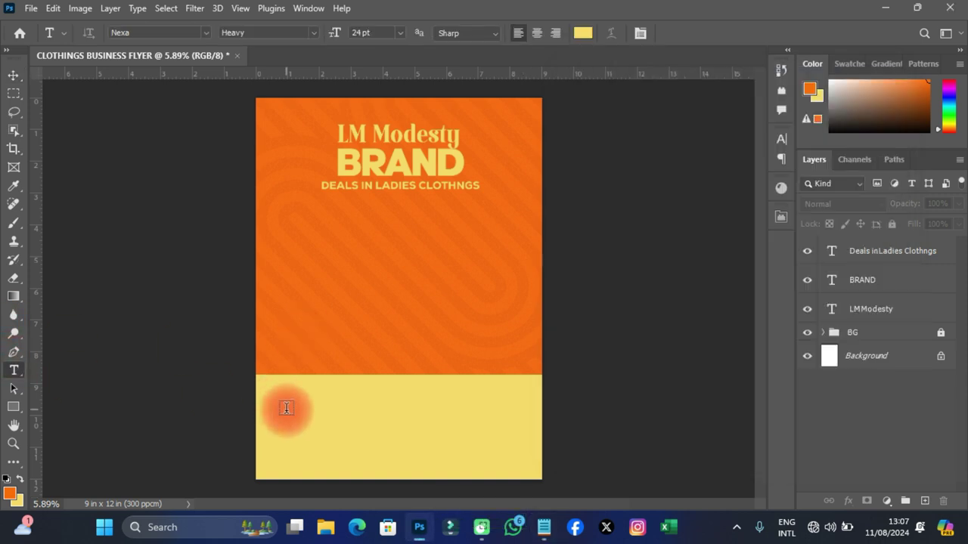
pyautogui.hotkey('ctrl', 'v')
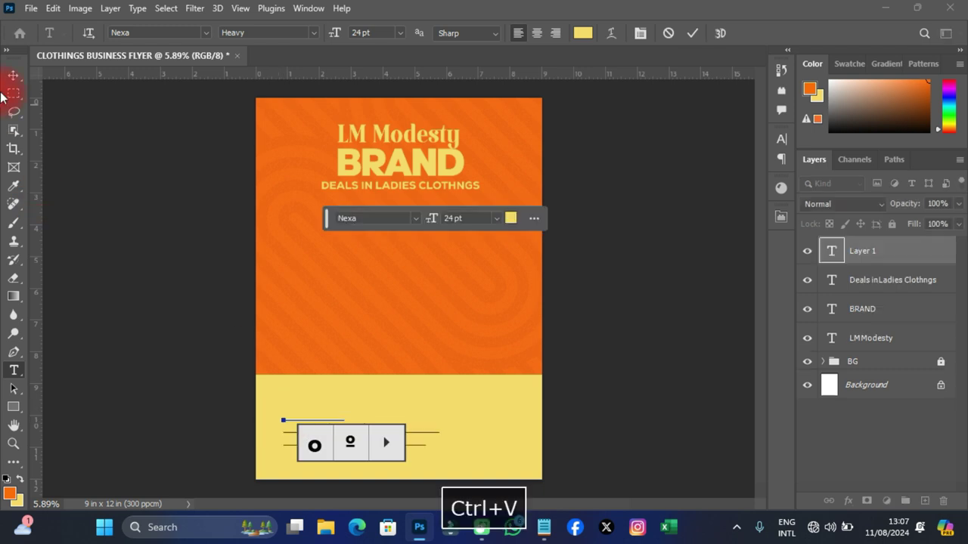
pyautogui.click(14, 75)
# Recolor the location text with the orange foreground color ff6600 and nudge it slightly up and left in the yellow band
pyautogui.click(824, 260)
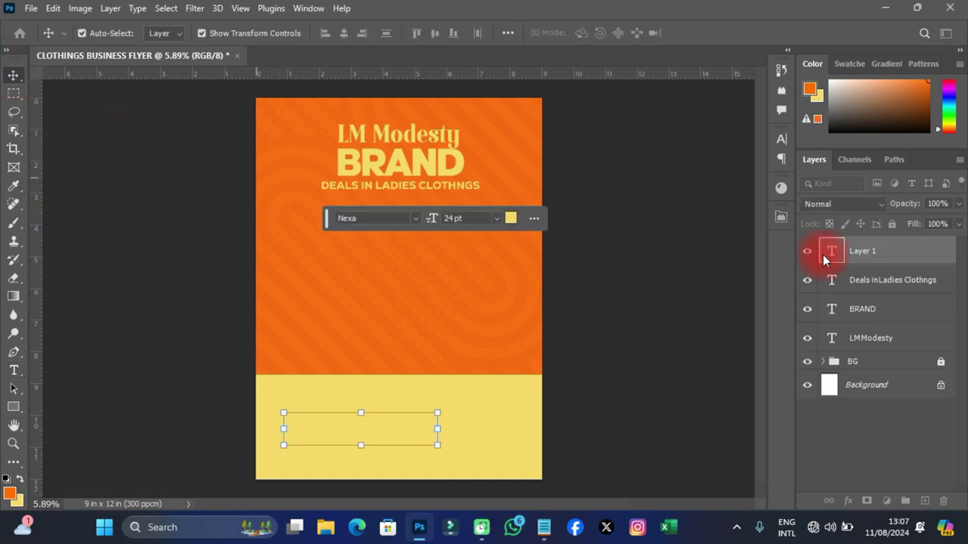
pyautogui.click(779, 145)
pyautogui.click(738, 232)
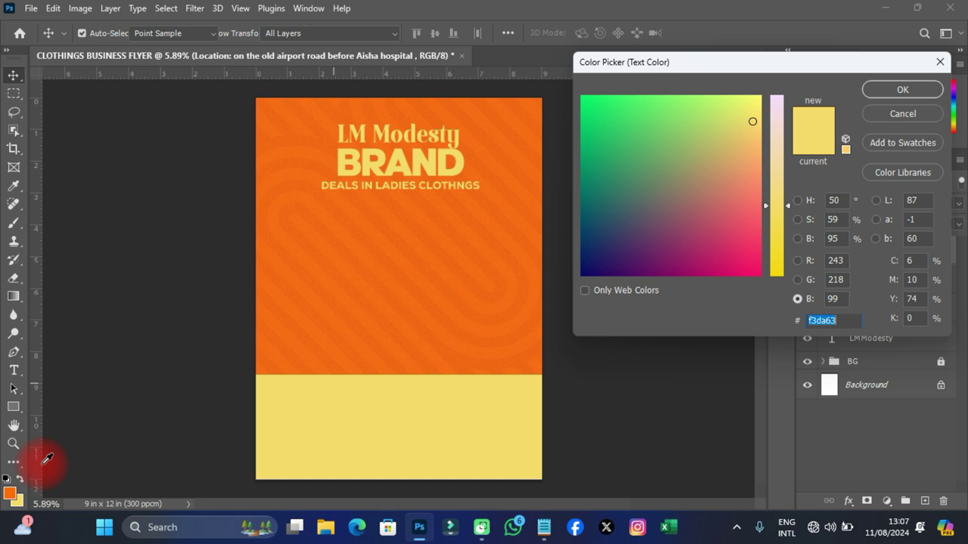
pyautogui.click(10, 493)
pyautogui.click(874, 92)
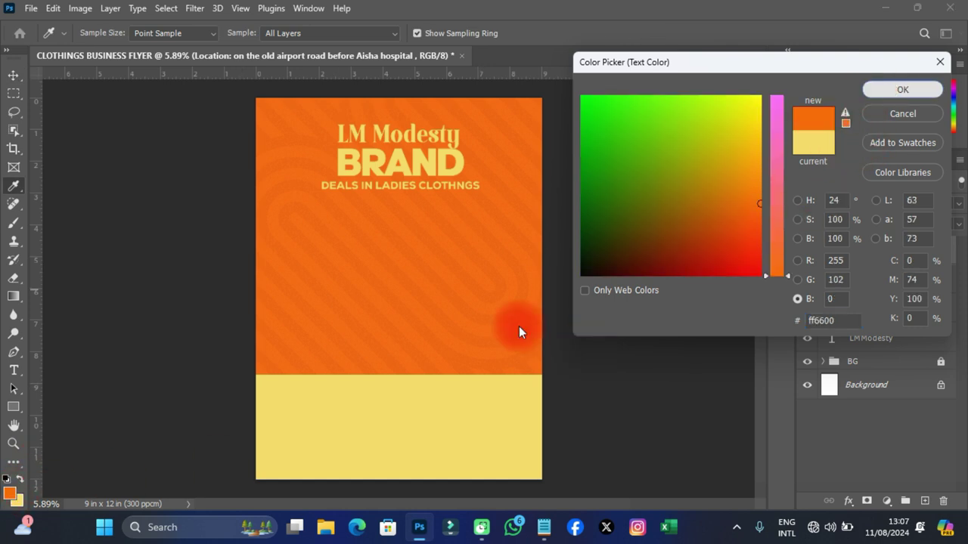
pyautogui.moveTo(362, 431); pyautogui.dragTo(357, 427)
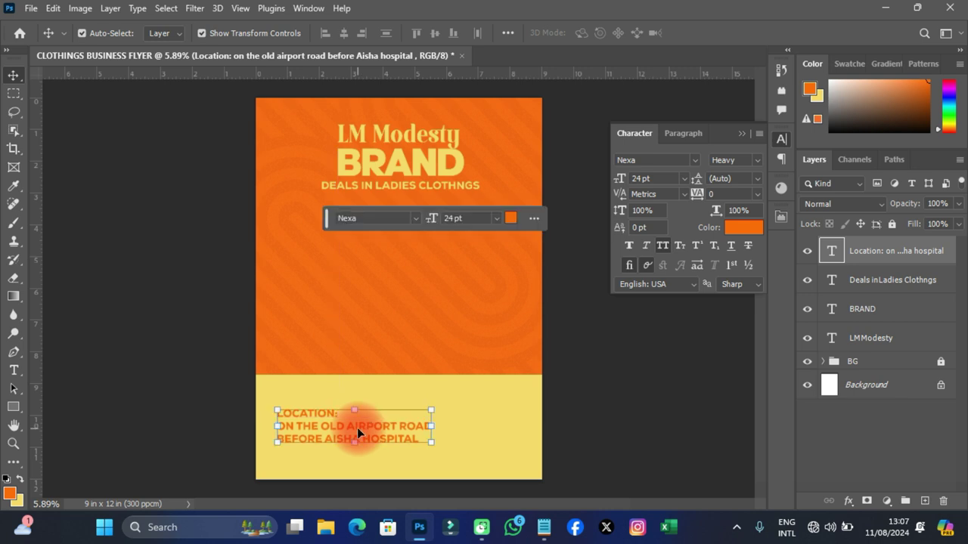
# Draw an orange rectangle about 5.28 by 1.4 in around the location text and place its layer below the text
pyautogui.click(14, 407)
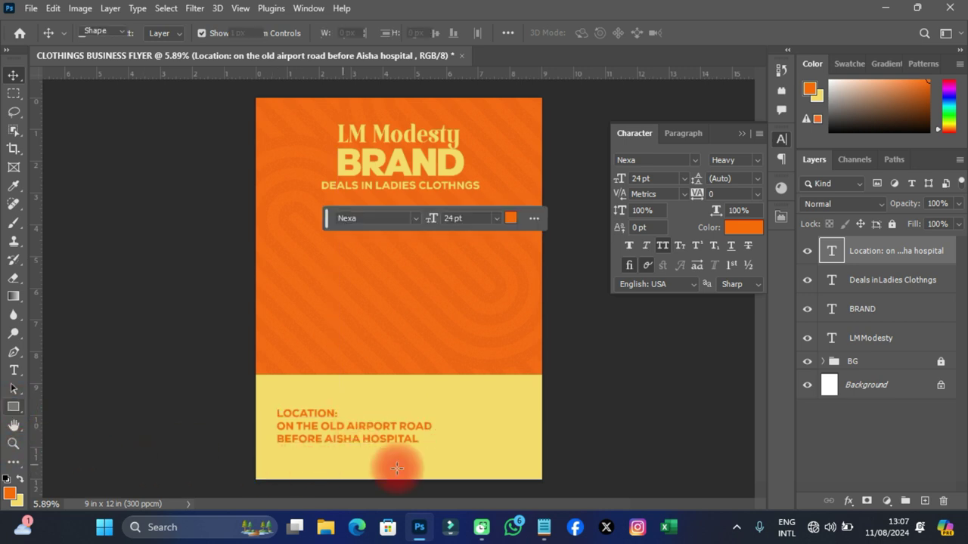
pyautogui.moveTo(270, 405); pyautogui.dragTo(424, 447)
pyautogui.click(14, 76)
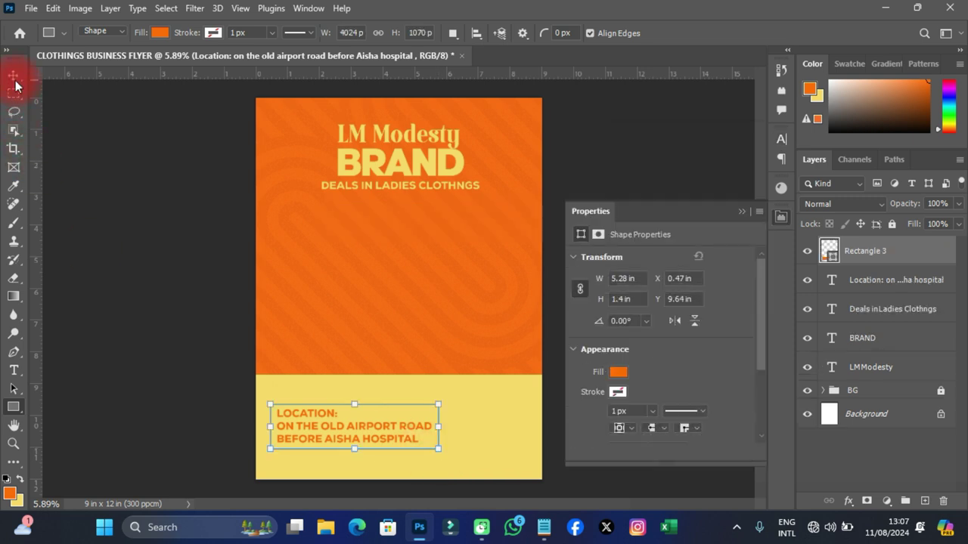
pyautogui.moveTo(859, 262); pyautogui.dragTo(859, 289)
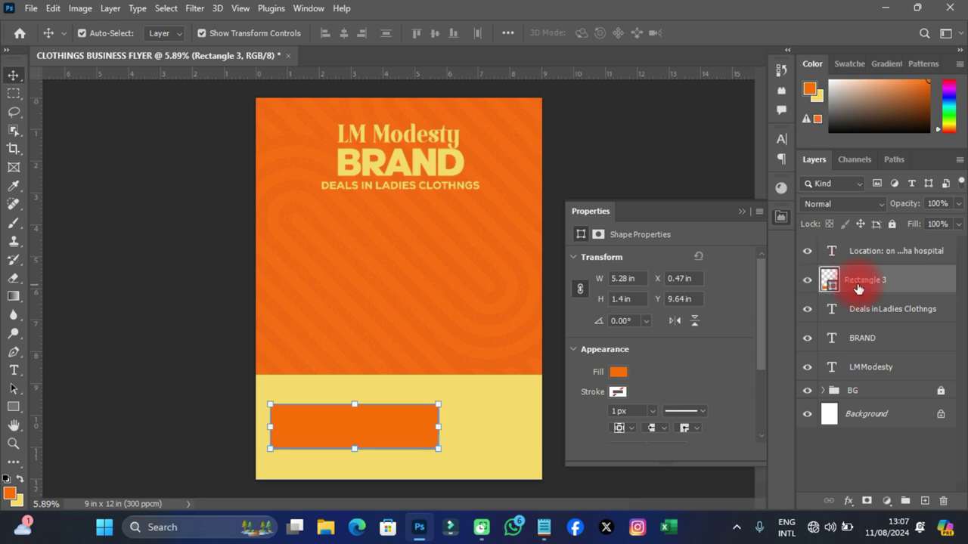
# Recolor the location text with the yellow sampled from the flyer's lower band
pyautogui.click(862, 252)
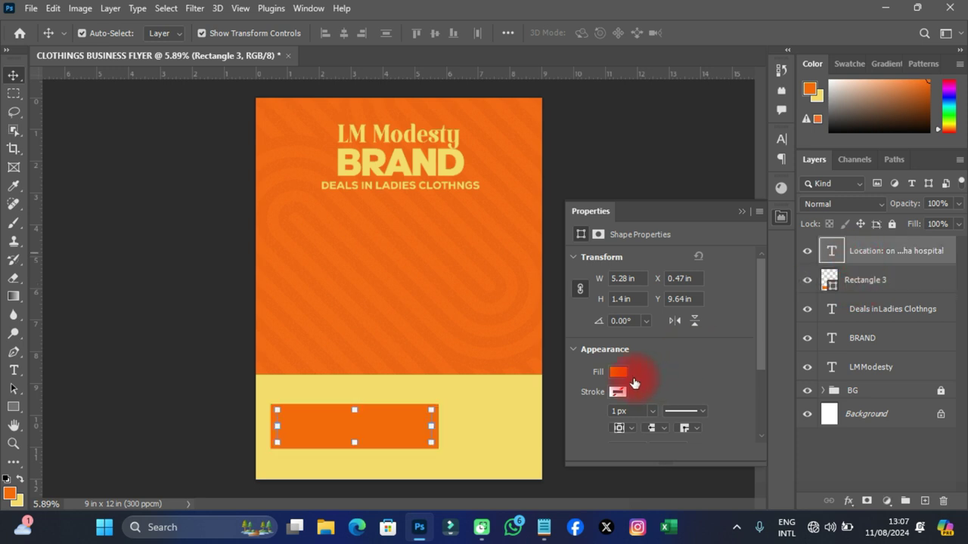
pyautogui.click(696, 373)
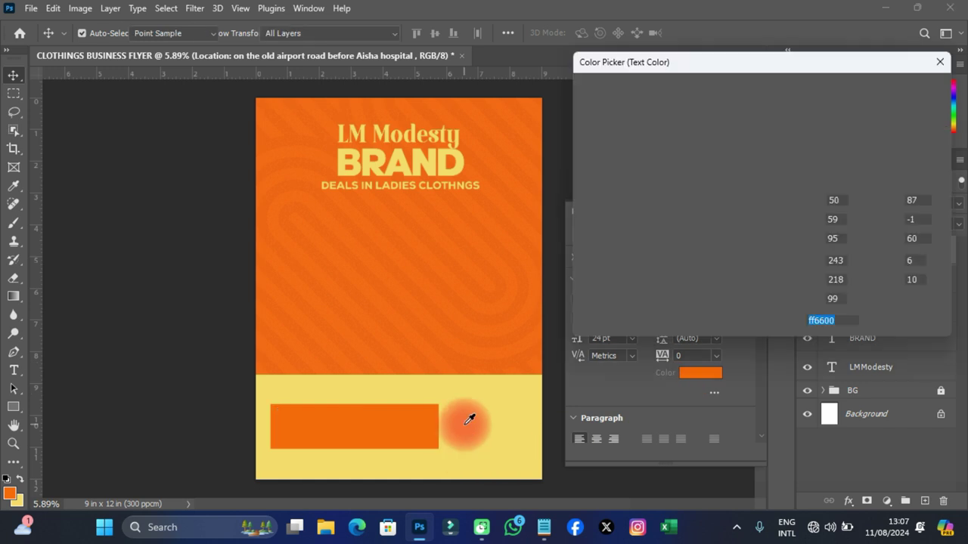
pyautogui.click(465, 416)
pyautogui.click(877, 90)
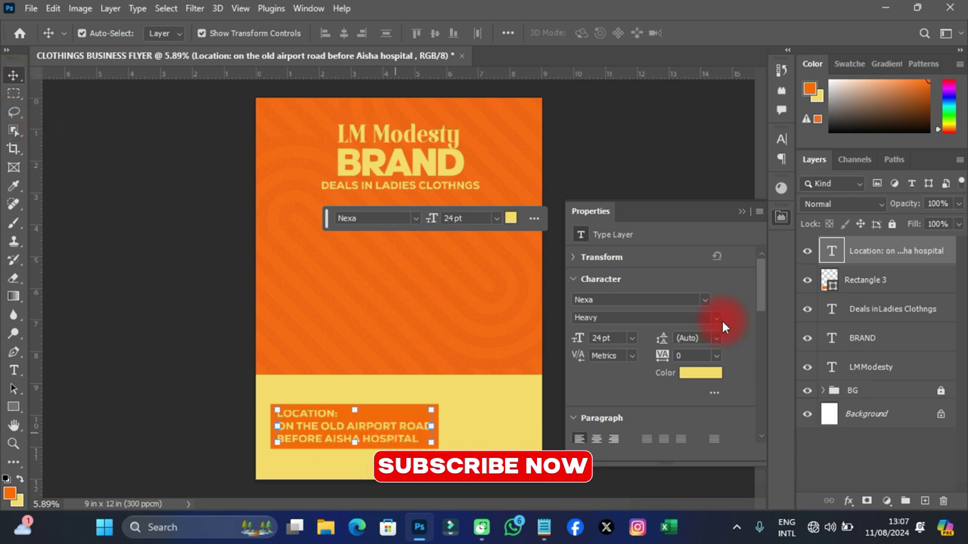
pyautogui.click(784, 210)
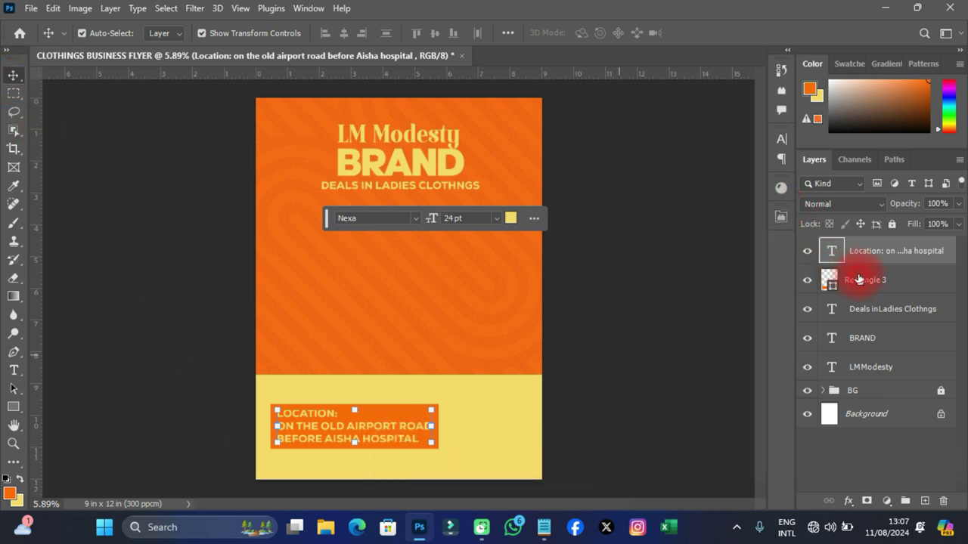
# Group the location text with its orange rectangle and name the group location
pyautogui.keyDown('shift'); pyautogui.click(858, 280); pyautogui.keyUp('shift')
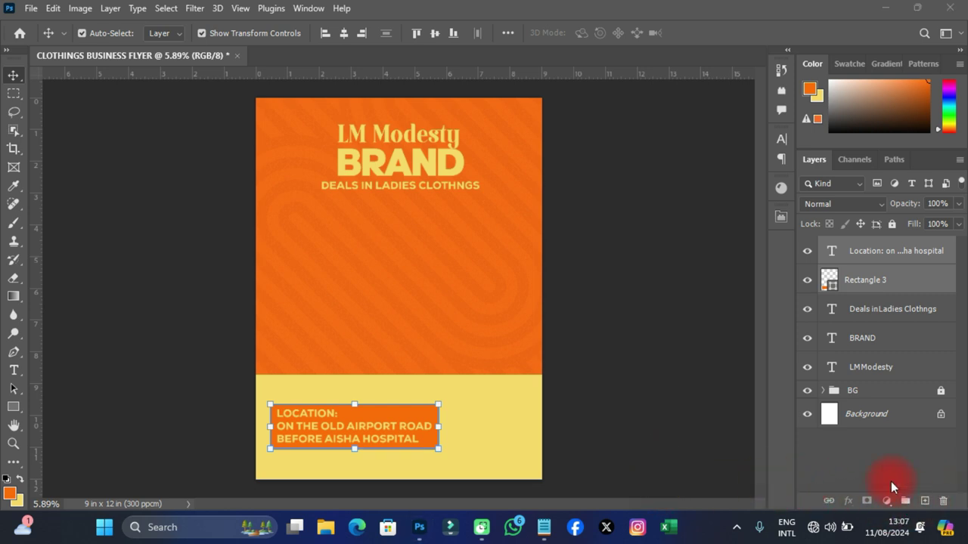
pyautogui.hotkey('ctrl', 'g')
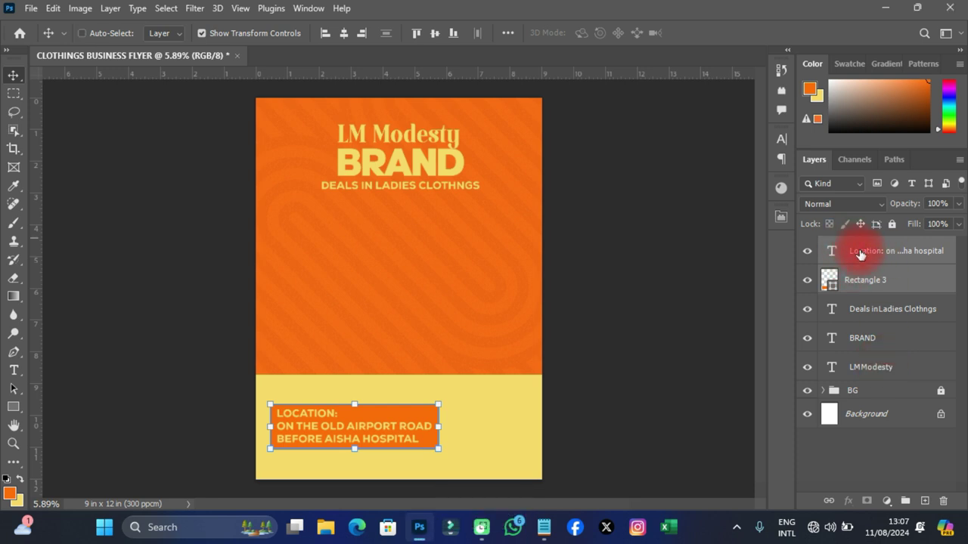
pyautogui.hotkey('ctrl', 'g')
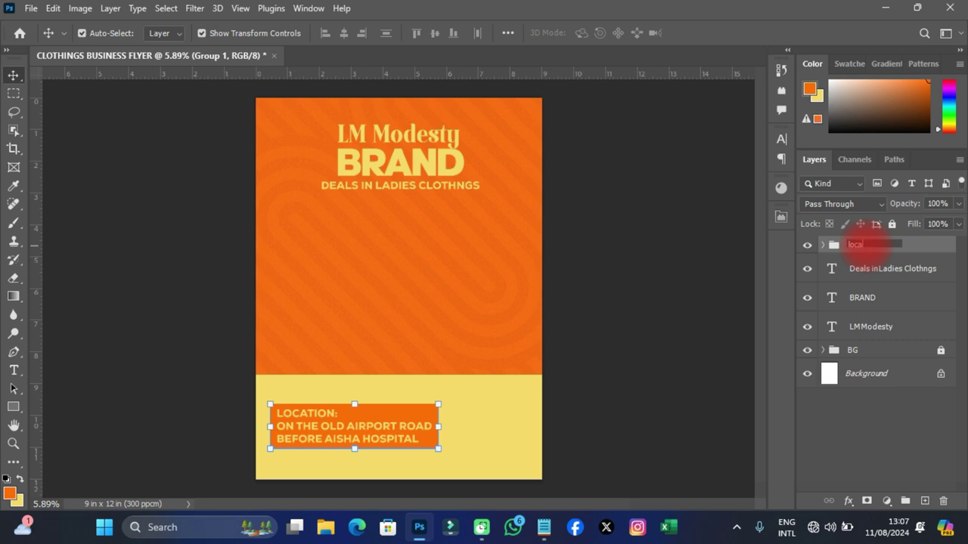
pyautogui.press('Return')
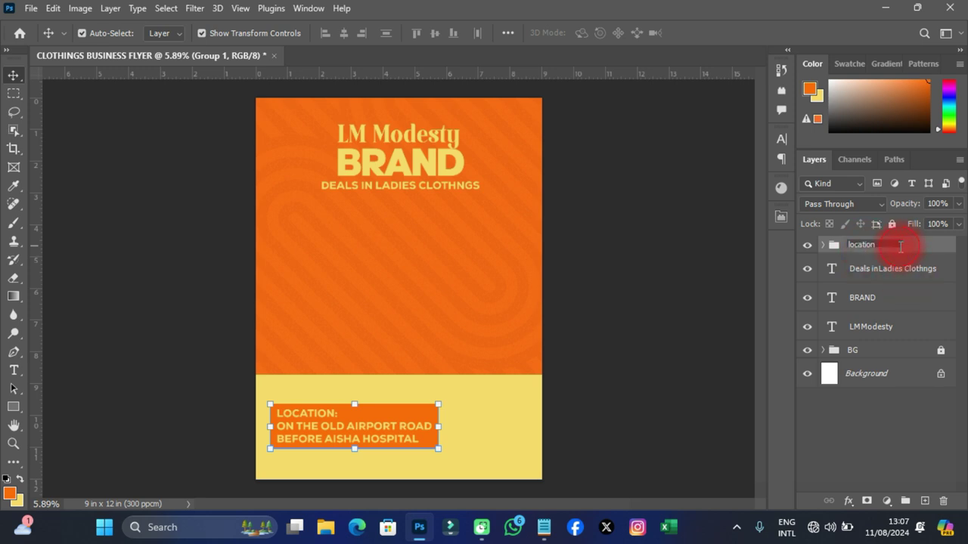
# Scale the location group down to about 60% and move it to the upper-left corner of the yellow band
pyautogui.moveTo(417, 412); pyautogui.dragTo(404, 415)
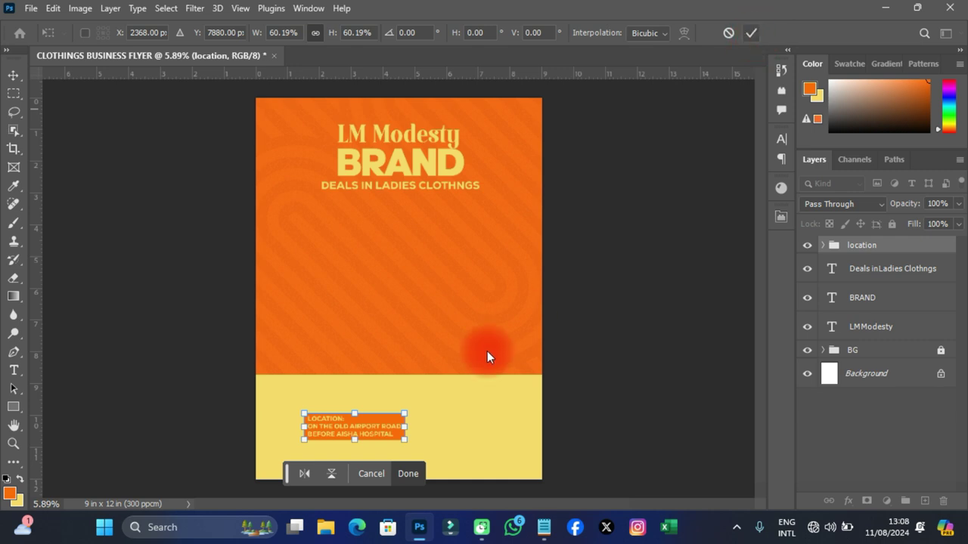
pyautogui.press('Return')
pyautogui.moveTo(370, 425); pyautogui.dragTo(336, 396)
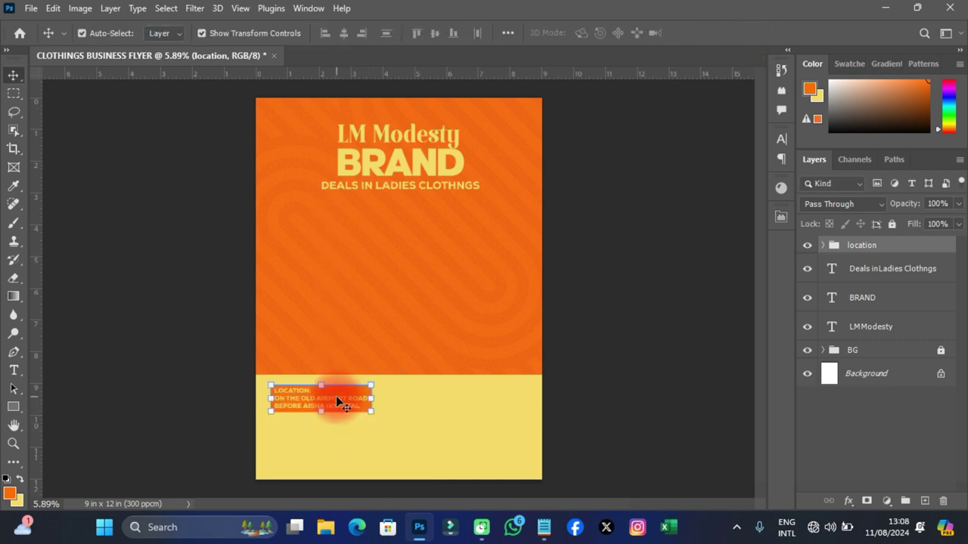
# Duplicate the location group directly to its right and replace the copy's text with the contact line from DETAILS.txt in Notepad
pyautogui.hotkey('ctrl', 'j')
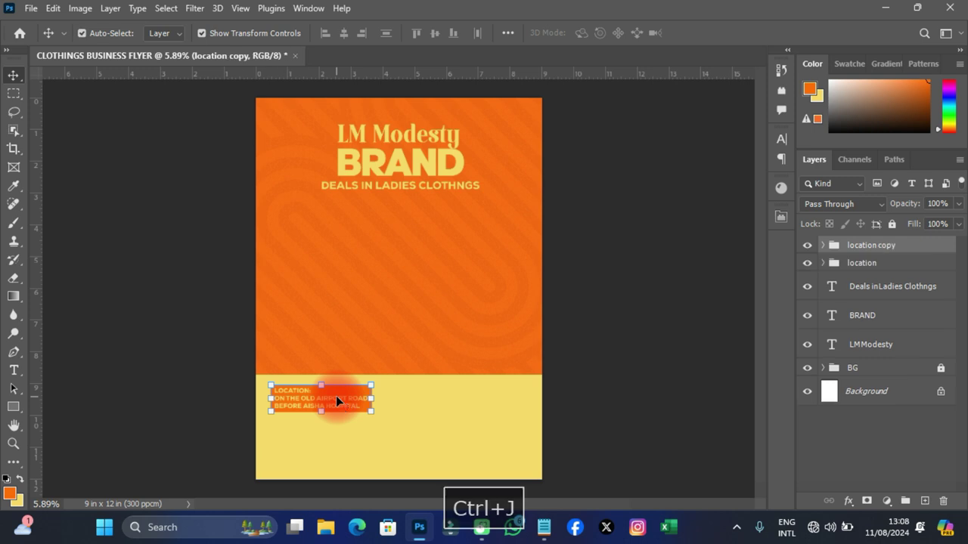
pyautogui.moveTo(337, 398); pyautogui.dragTo(450, 417)
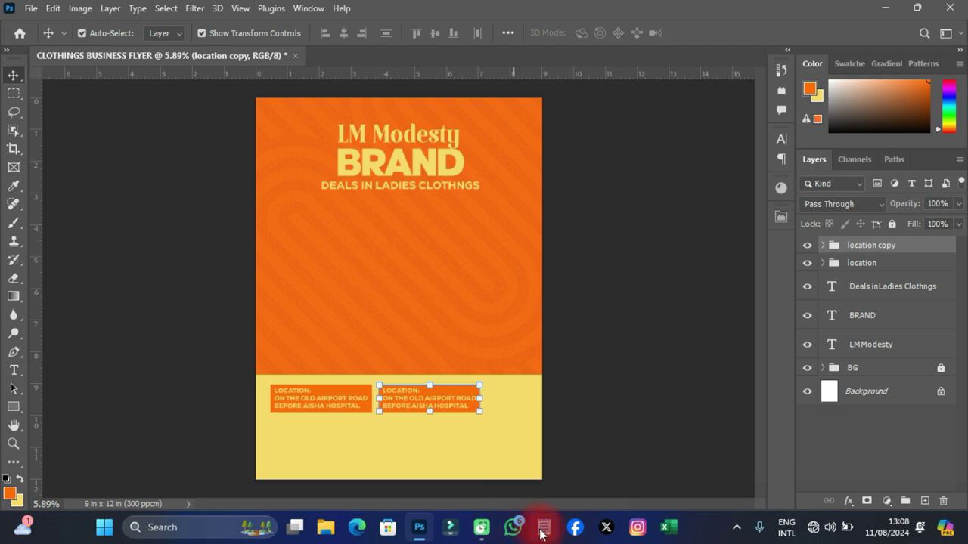
pyautogui.click(544, 527)
pyautogui.moveTo(576, 239); pyautogui.dragTo(700, 242)
pyautogui.hotkey('ctrl', 'c')
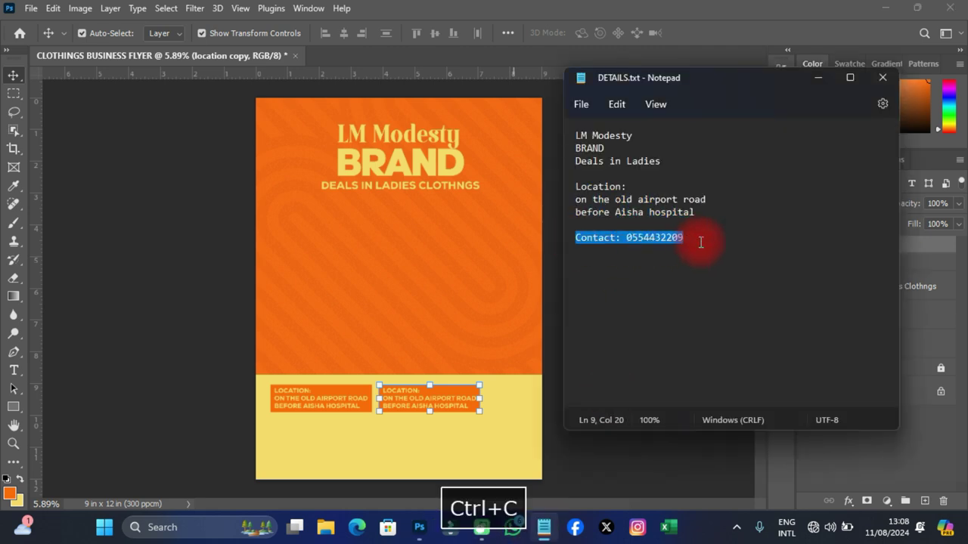
pyautogui.click(544, 398)
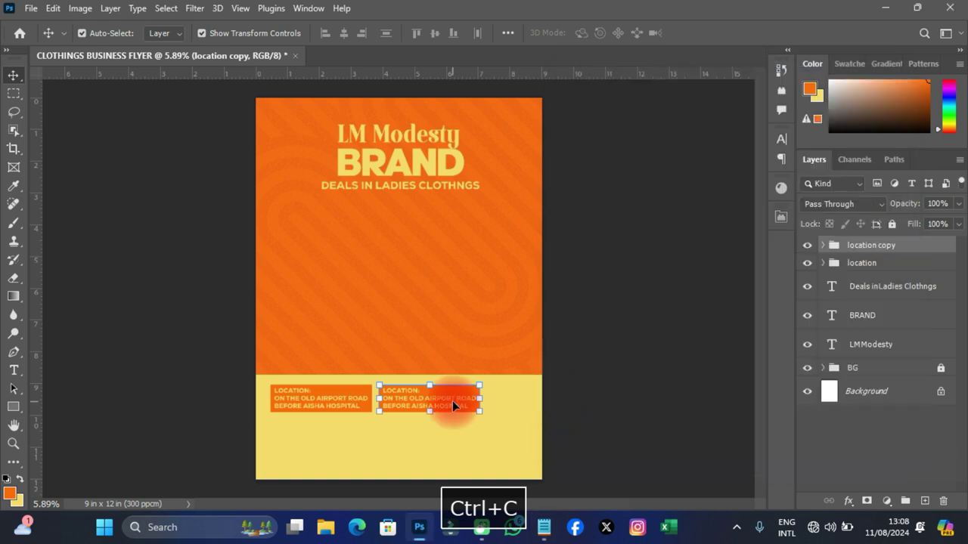
pyautogui.click(452, 401)
pyautogui.click(849, 272)
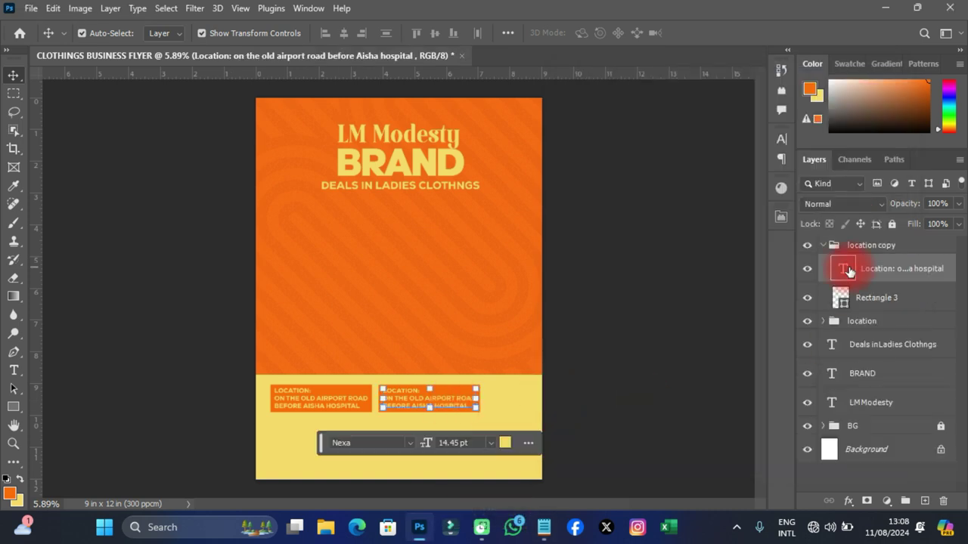
pyautogui.doubleClick(849, 271)
pyautogui.hotkey('ctrl', 'v')
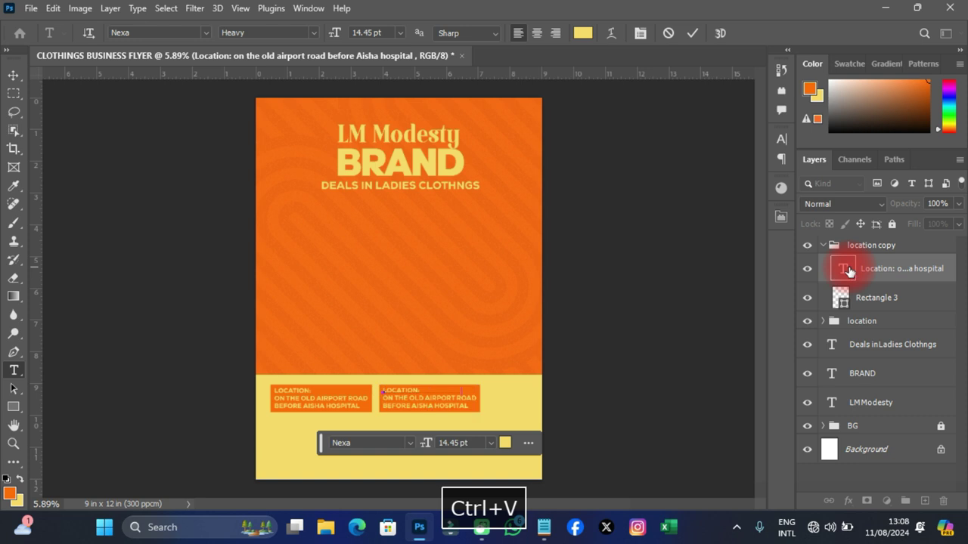
# Break the contact text so the phone number sits on its own line below CONTACT:
pyautogui.scroll(2, 411, 397)
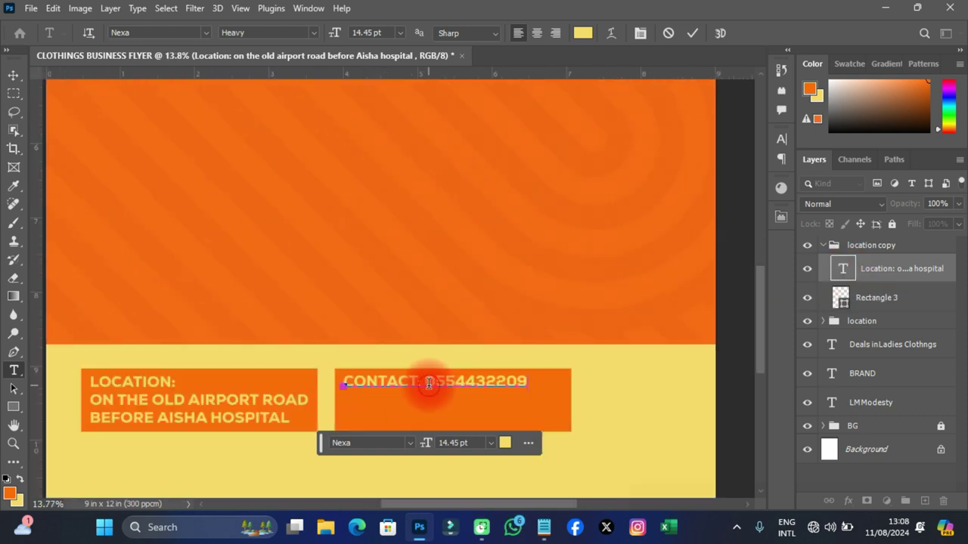
pyautogui.click(429, 382)
pyautogui.press('Return')
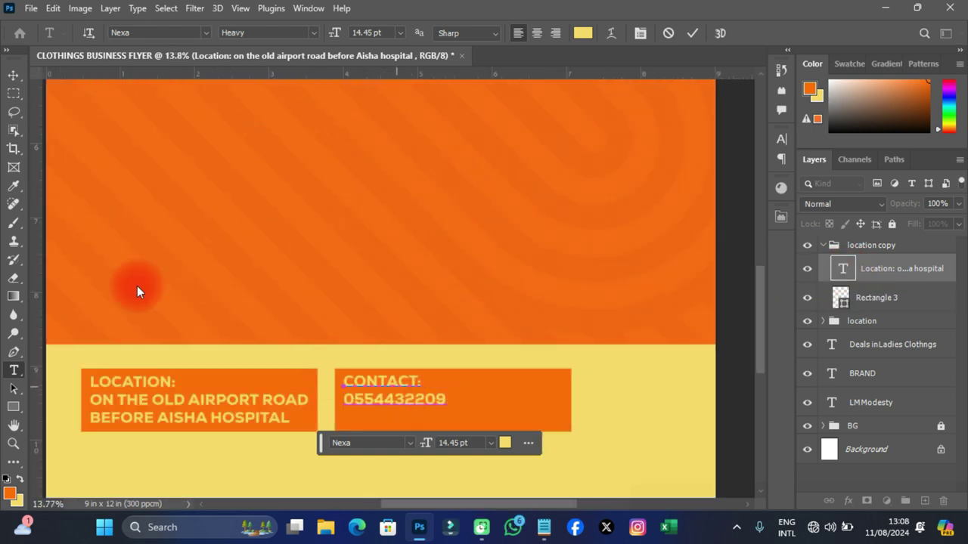
pyautogui.click(12, 76)
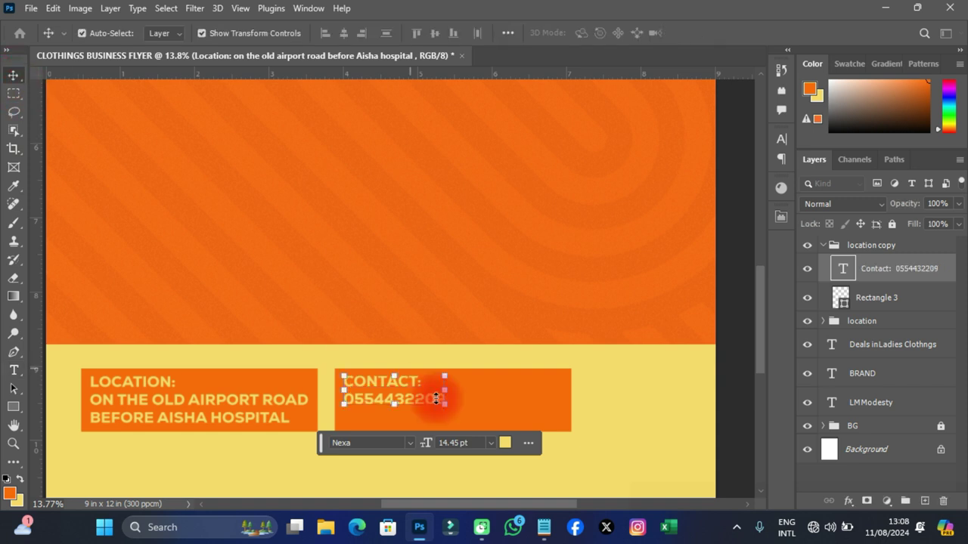
# Set the contact text to 24 pt size with 24 pt leading and shift it slightly down inside its orange rectangle
pyautogui.scroll(-2, 443, 395)
pyautogui.click(780, 139)
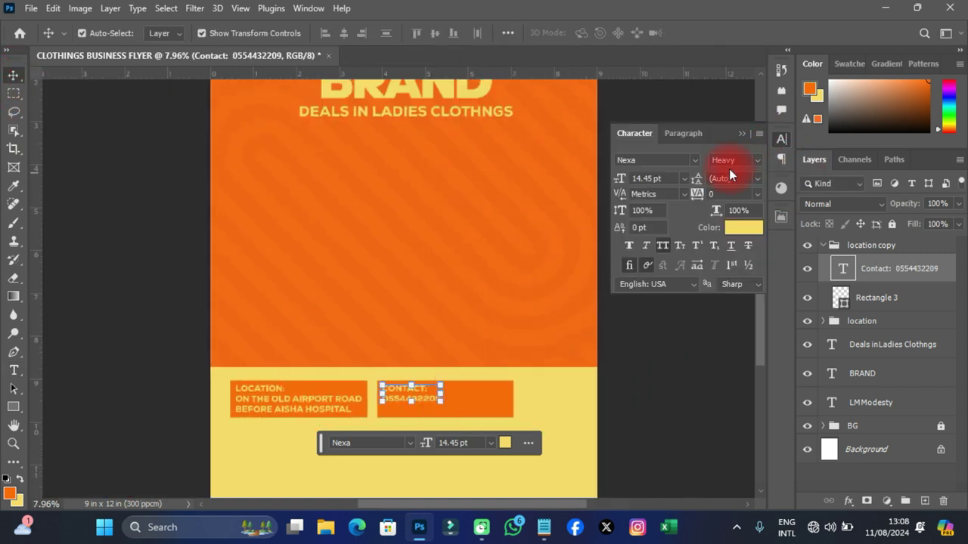
pyautogui.click(686, 180)
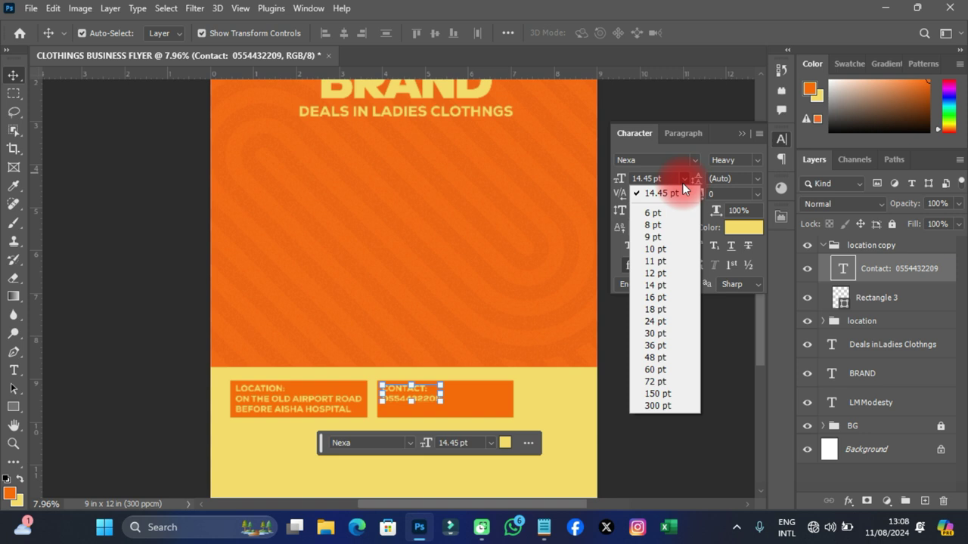
pyautogui.click(656, 321)
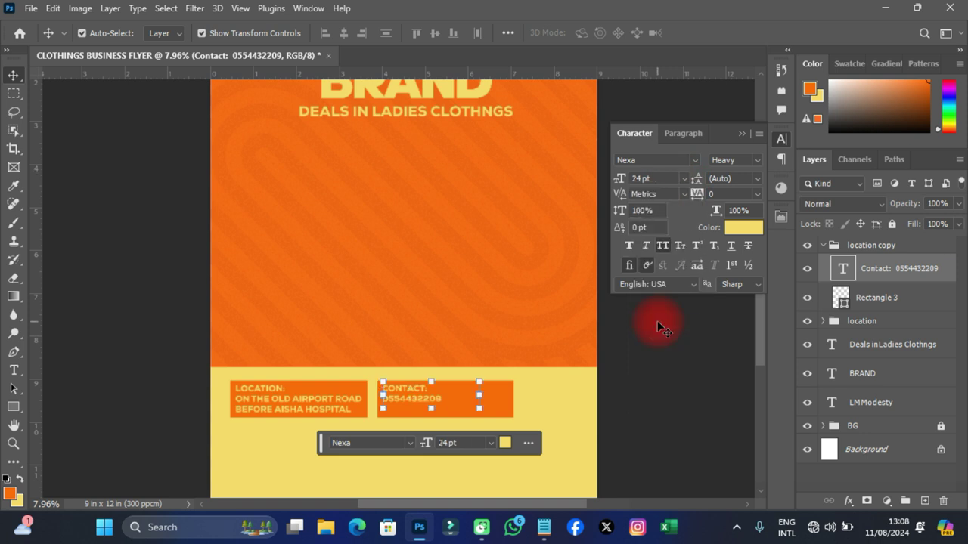
pyautogui.click(757, 179)
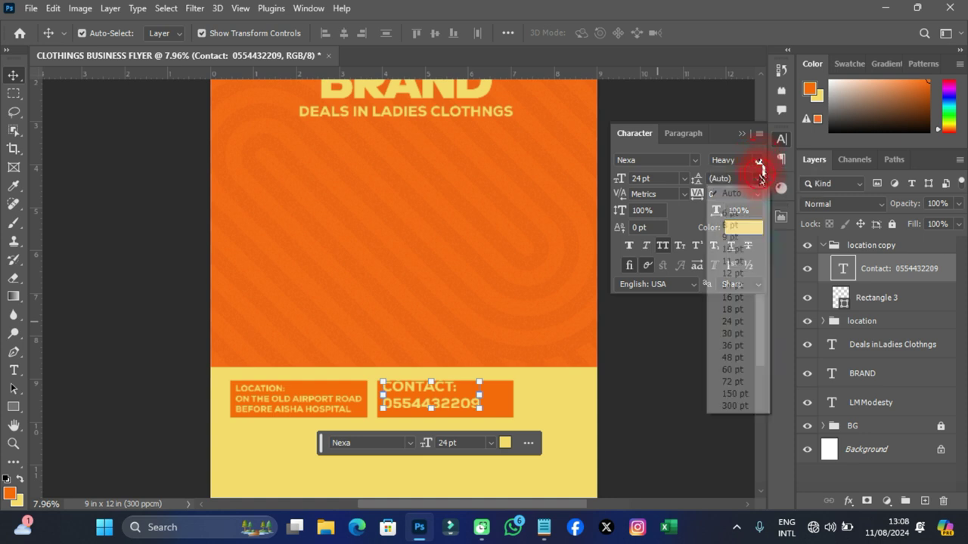
pyautogui.click(733, 323)
pyautogui.moveTo(420, 392); pyautogui.dragTo(418, 396)
pyautogui.click(660, 386)
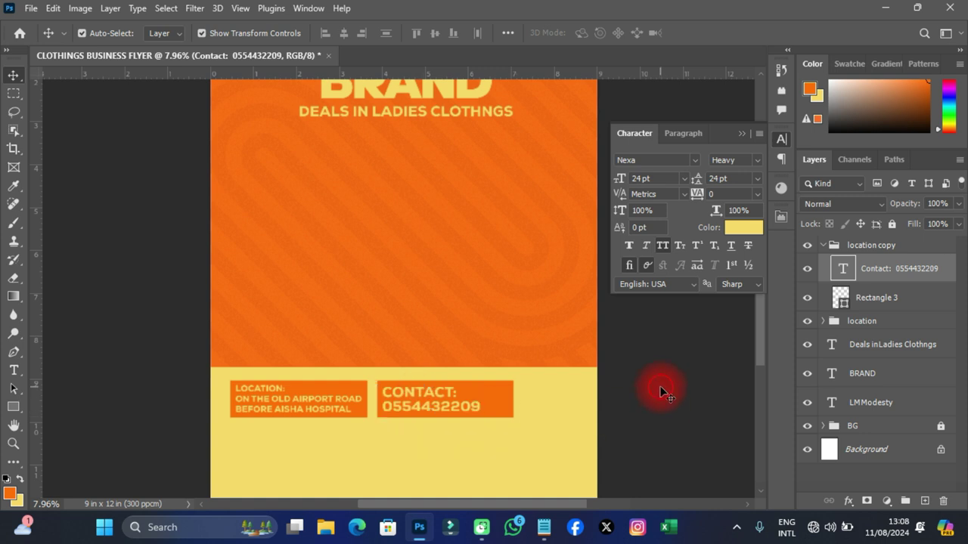
pyautogui.click(781, 138)
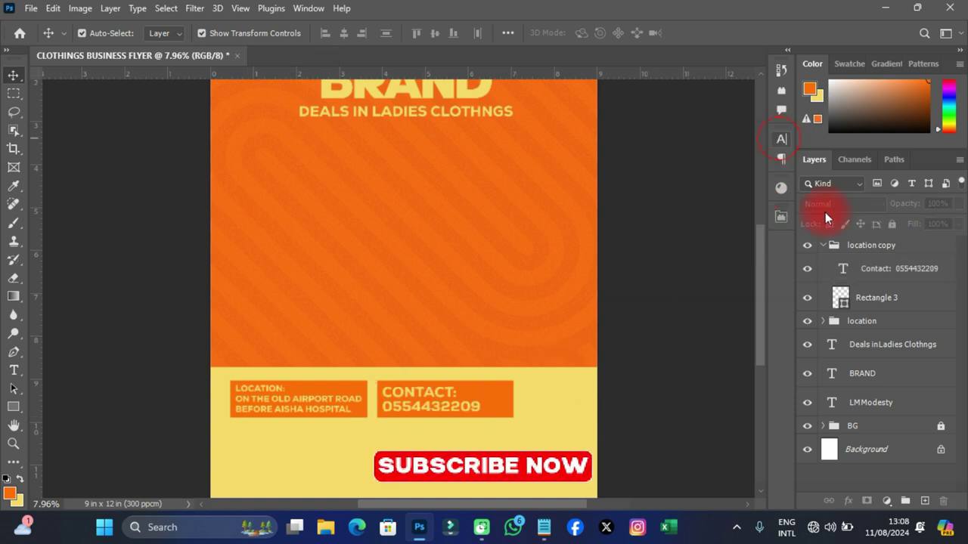
# Rename the copied location group conatc and group it together with the location group
pyautogui.doubleClick(865, 245)
pyautogui.write('contact')
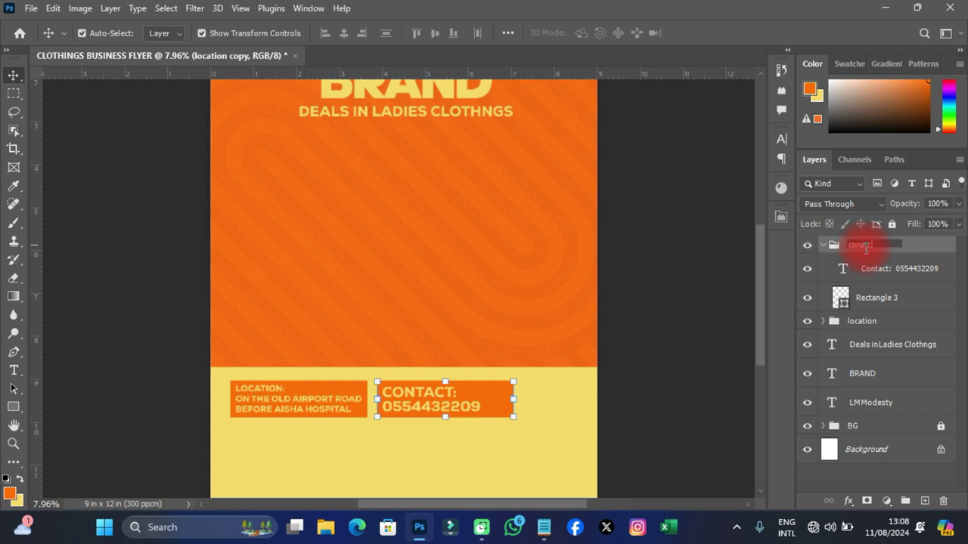
pyautogui.press('Return')
pyautogui.click(824, 246)
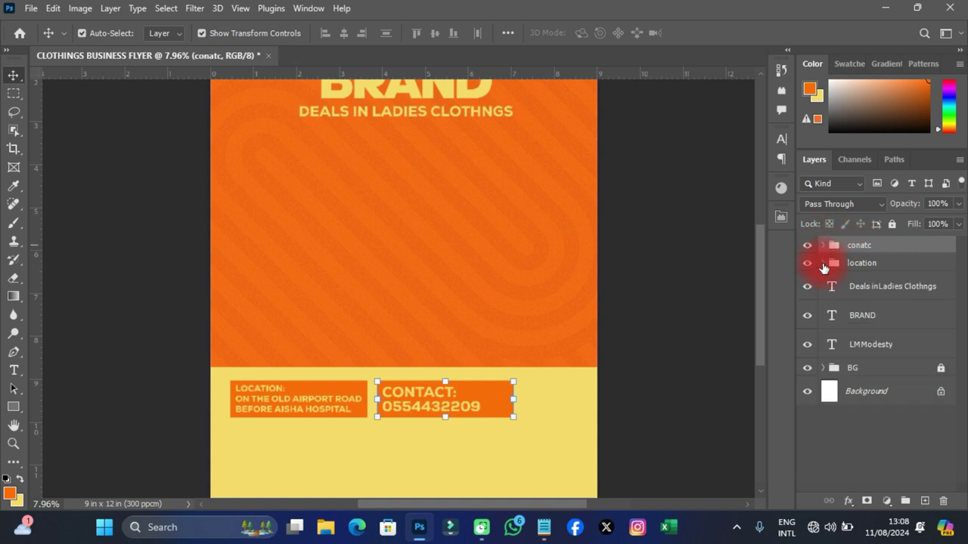
pyautogui.keyDown('shift'); pyautogui.click(860, 267); pyautogui.keyUp('shift')
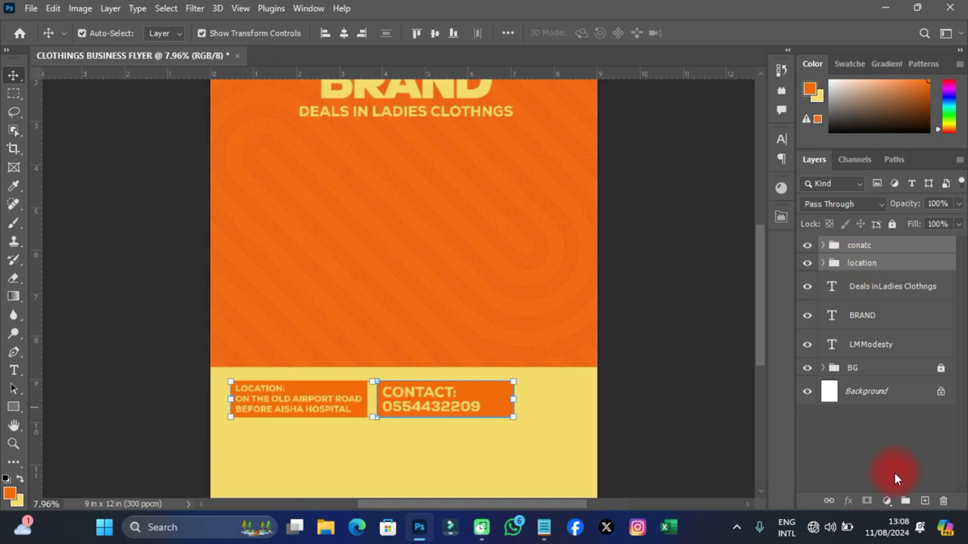
pyautogui.hotkey('ctrl', 'g')
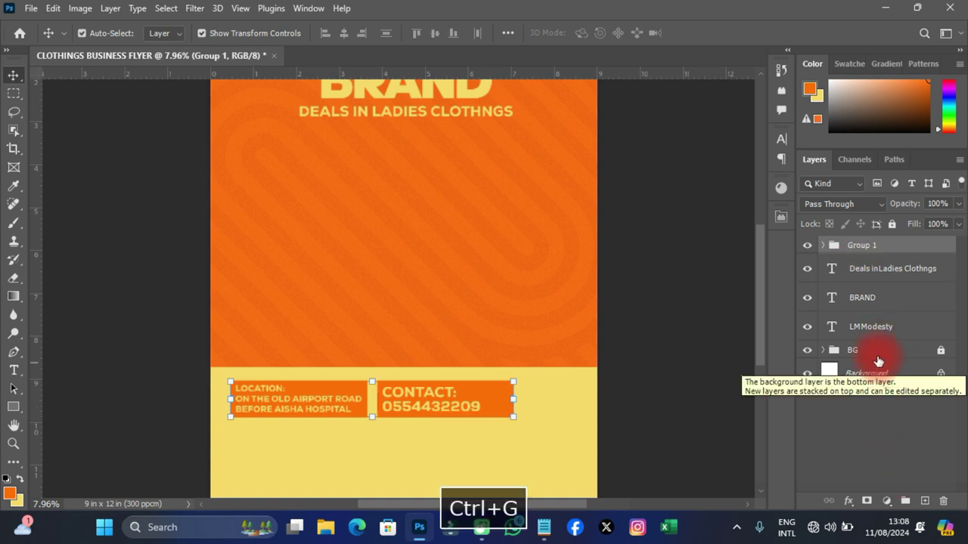
# Center the combined location and contact group horizontally on the canvas, then clear the selection
pyautogui.scroll(-1, 372, 371)
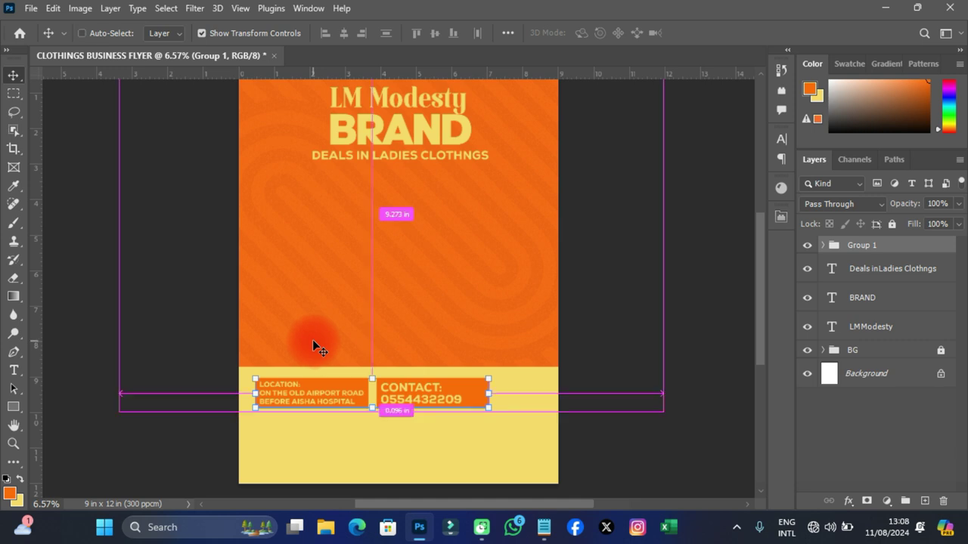
pyautogui.hotkey('ctrl', 'a')
pyautogui.click(343, 32)
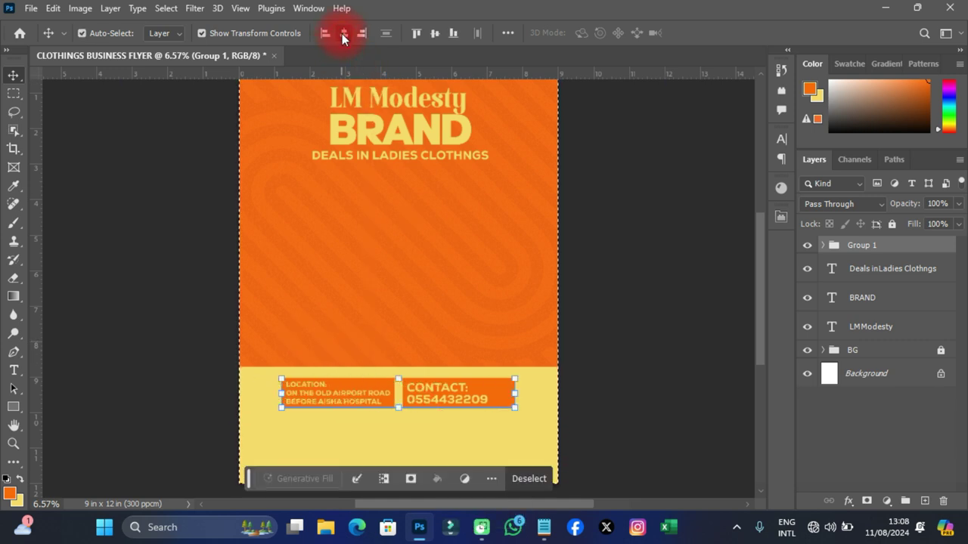
pyautogui.click(169, 8)
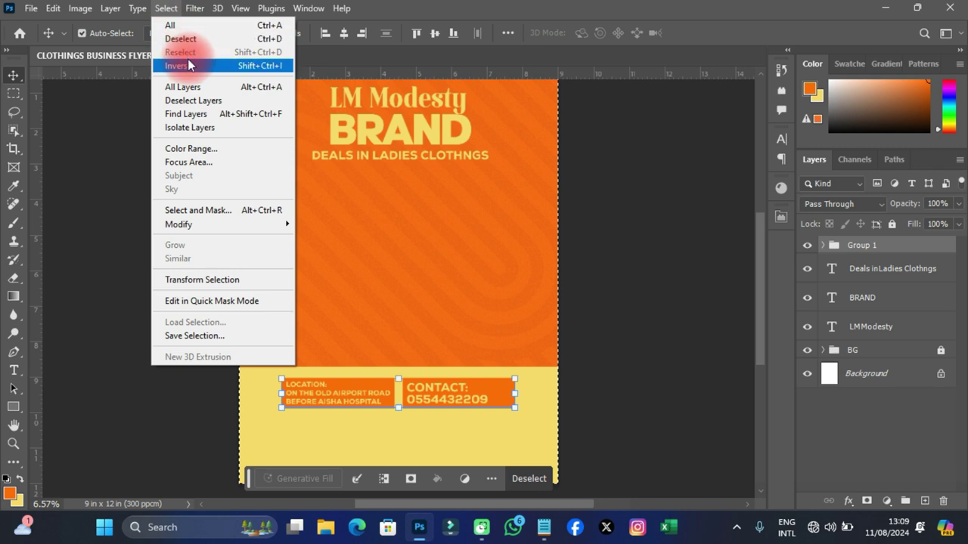
pyautogui.click(181, 38)
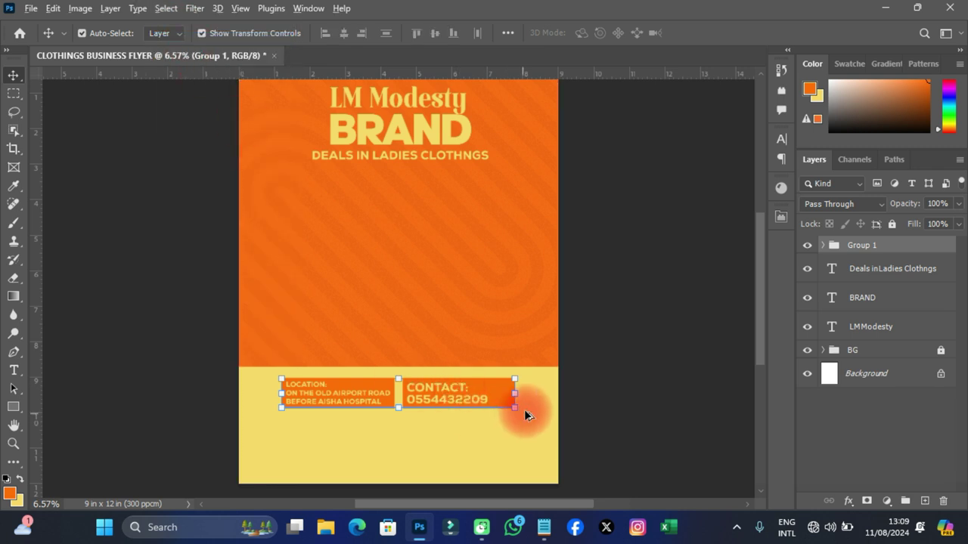
# Scale the combined location and contact group up to about 123% and move it lower in the yellow band
pyautogui.moveTo(532, 415); pyautogui.dragTo(545, 418)
pyautogui.click(446, 408)
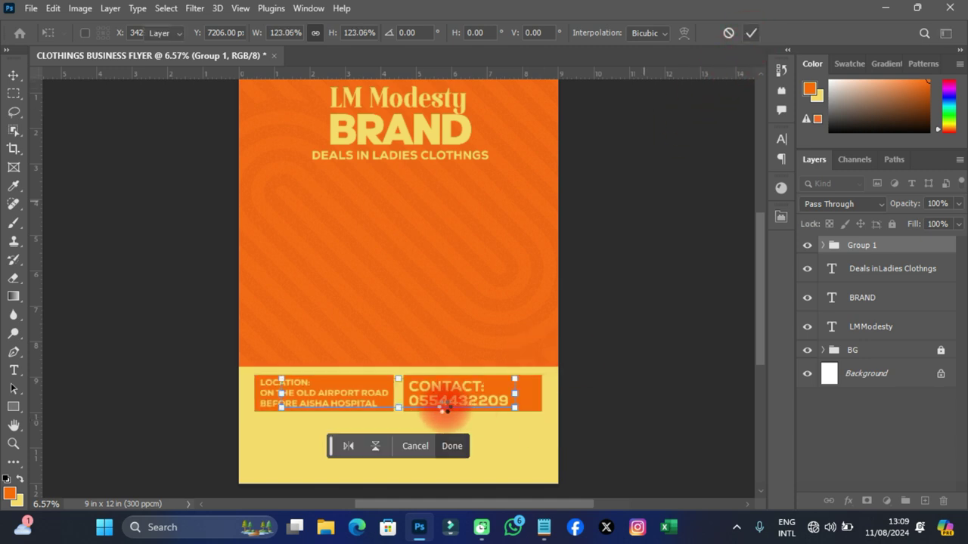
pyautogui.press('Return')
pyautogui.moveTo(430, 394); pyautogui.dragTo(432, 436)
pyautogui.keyDown('ctrl'); pyautogui.click(547, 298); pyautogui.keyUp('ctrl')
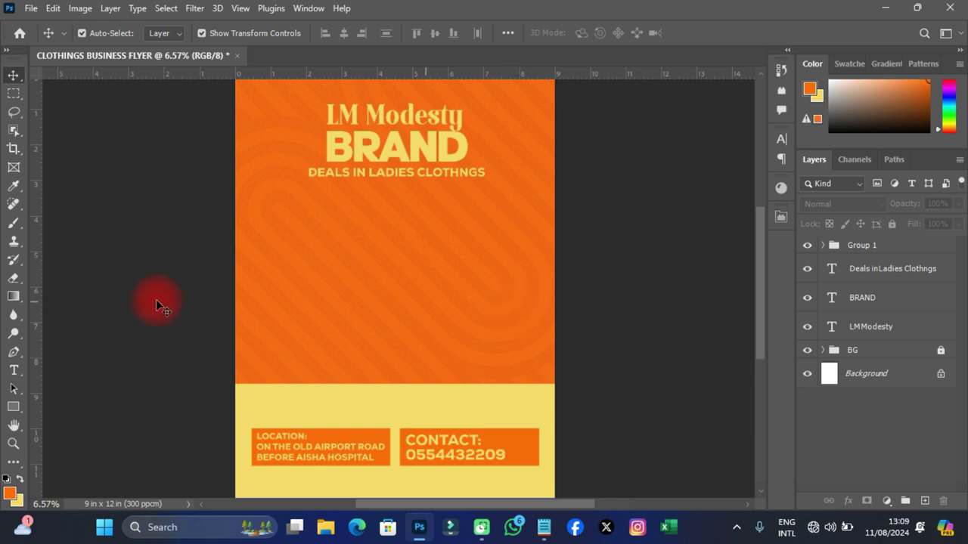
# Draw an orange rectangle about 3.68 by 6.03 in below the tagline, with a light yellow stroke about 156.55 px wide
pyautogui.click(16, 409)
pyautogui.moveTo(280, 199); pyautogui.dragTo(411, 411)
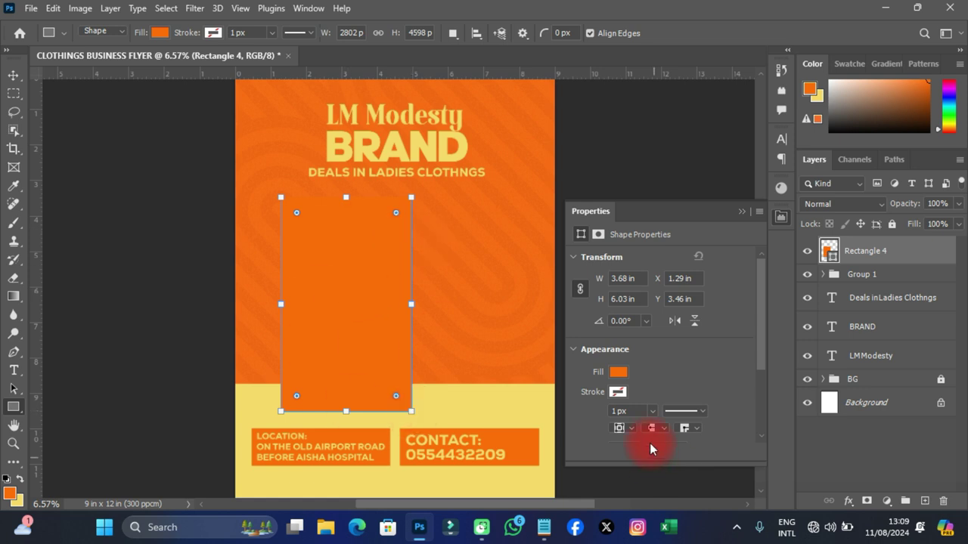
pyautogui.click(617, 392)
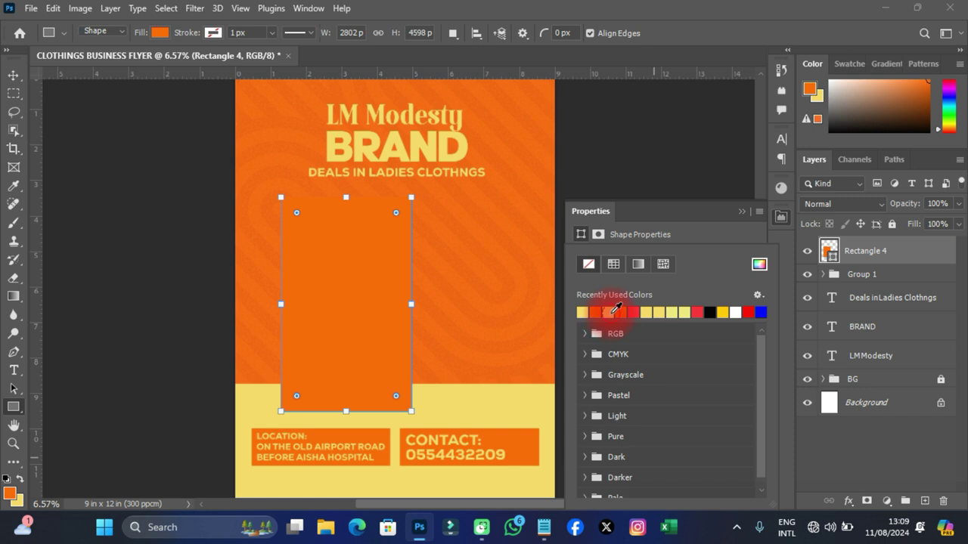
pyautogui.click(613, 309)
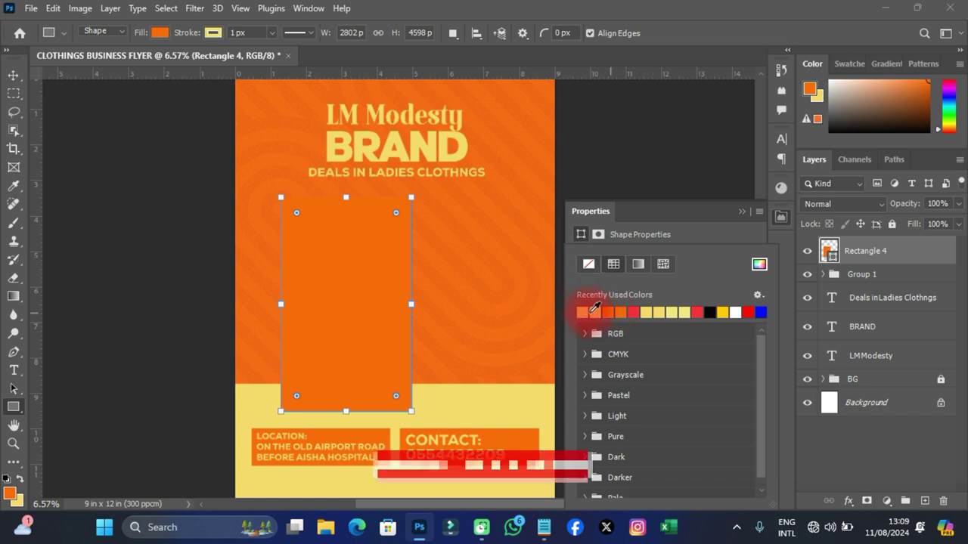
pyautogui.click(683, 233)
pyautogui.click(651, 411)
pyautogui.click(663, 425)
pyautogui.moveTo(662, 425); pyautogui.dragTo(669, 428)
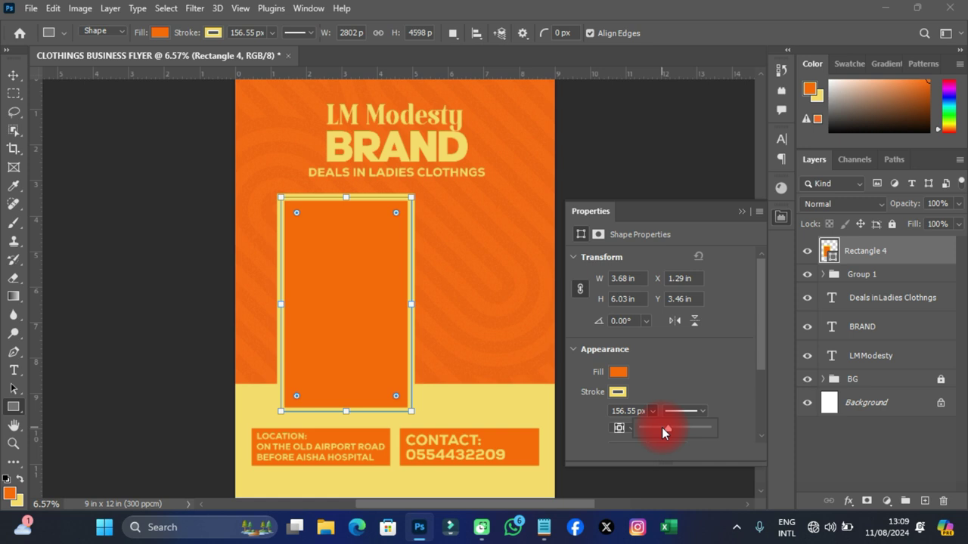
pyautogui.click(14, 75)
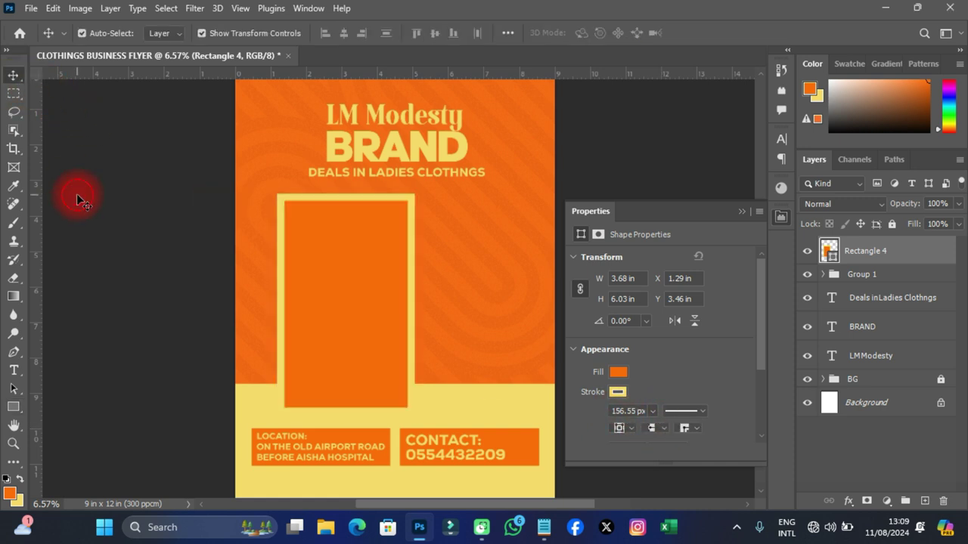
pyautogui.click(78, 199)
# Place main.jpg as a linked image above the yellow-bordered rectangle and clip it to that rectangle
pyautogui.click(353, 366)
pyautogui.click(358, 316)
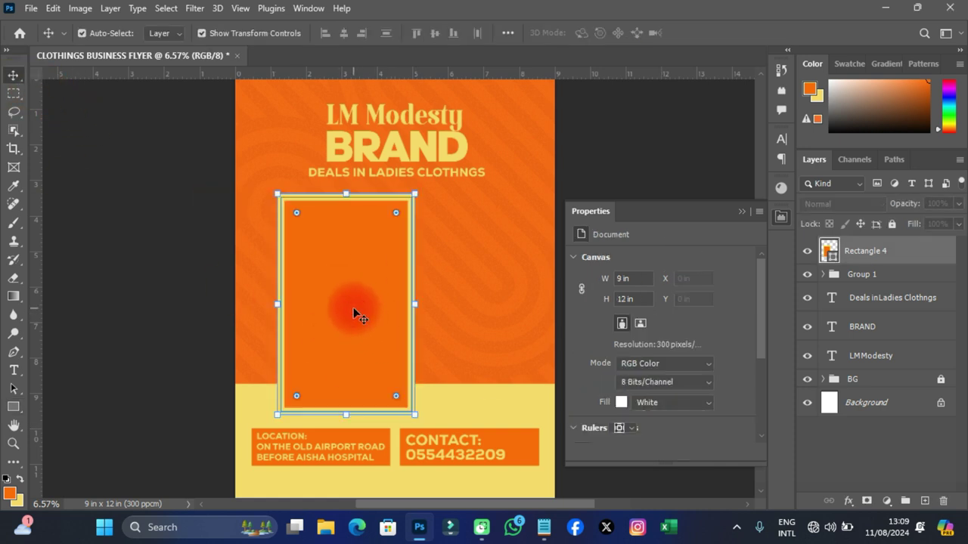
pyautogui.hotkey('alt', 'f')
pyautogui.click(317, 256)
pyautogui.click(13, 410)
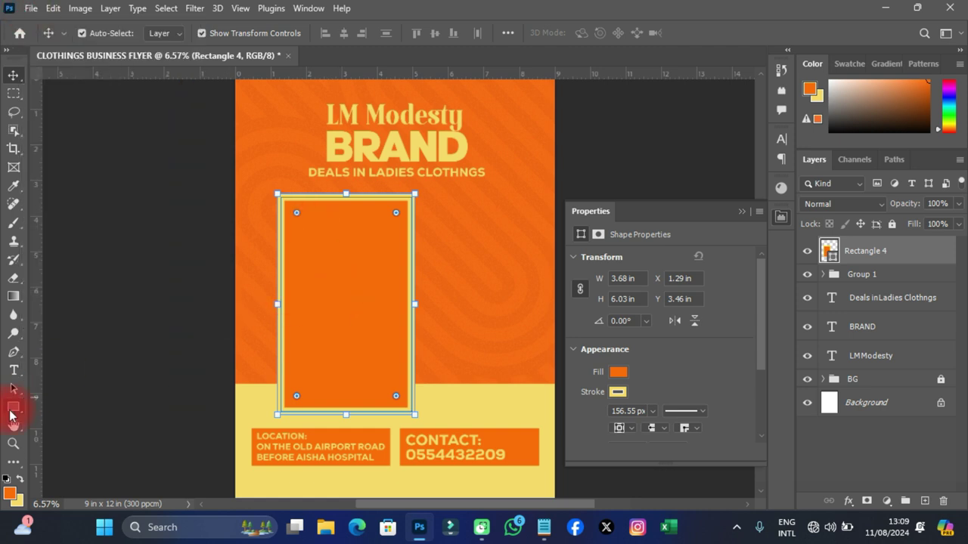
pyautogui.click(34, 9)
pyautogui.click(107, 305)
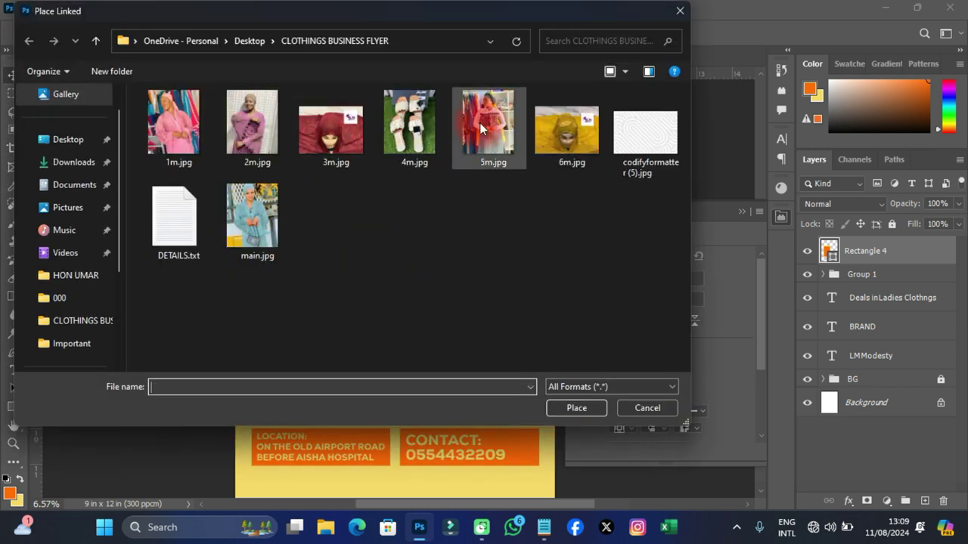
pyautogui.doubleClick(265, 213)
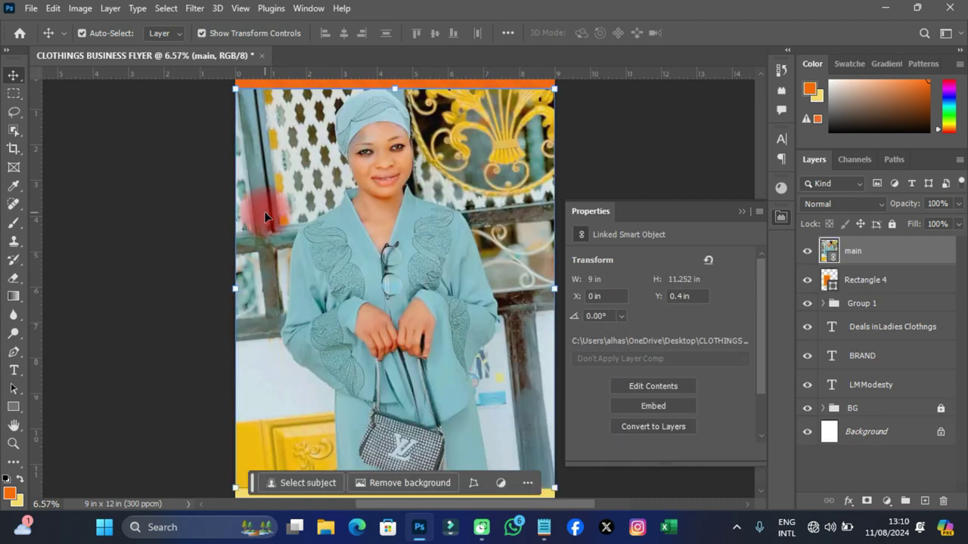
pyautogui.rightClick(872, 256)
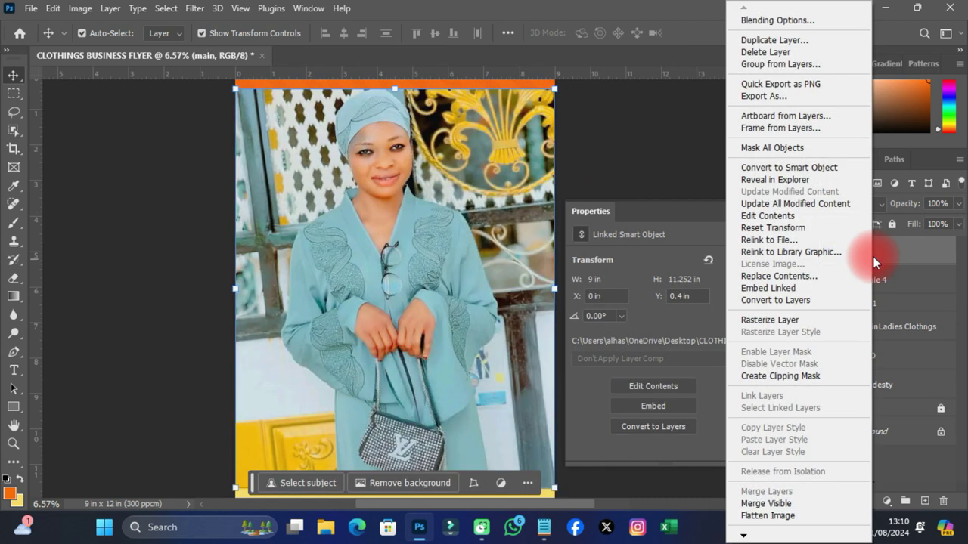
pyautogui.click(780, 376)
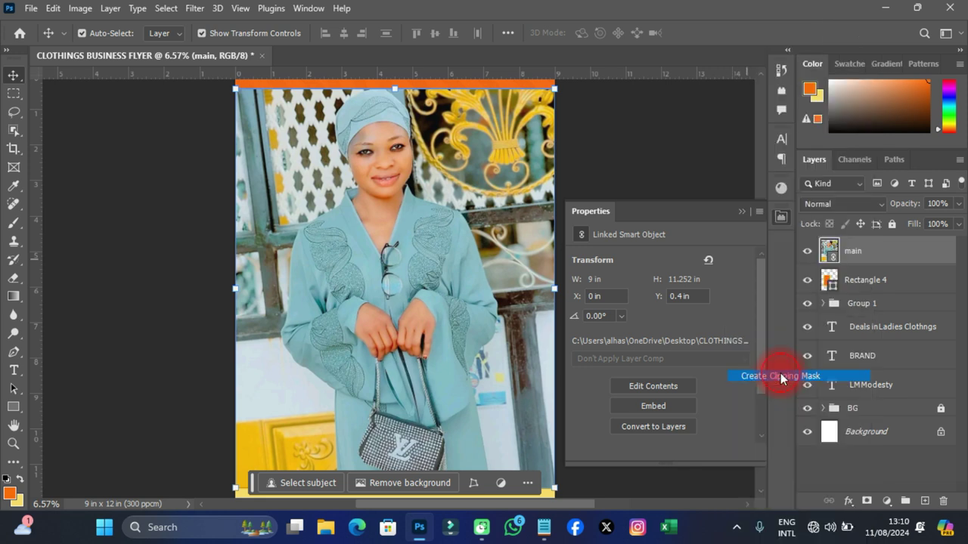
# Scale the clipped main photo down to about 59% and position it so the woman fills the yellow frame
pyautogui.moveTo(355, 290); pyautogui.dragTo(320, 368)
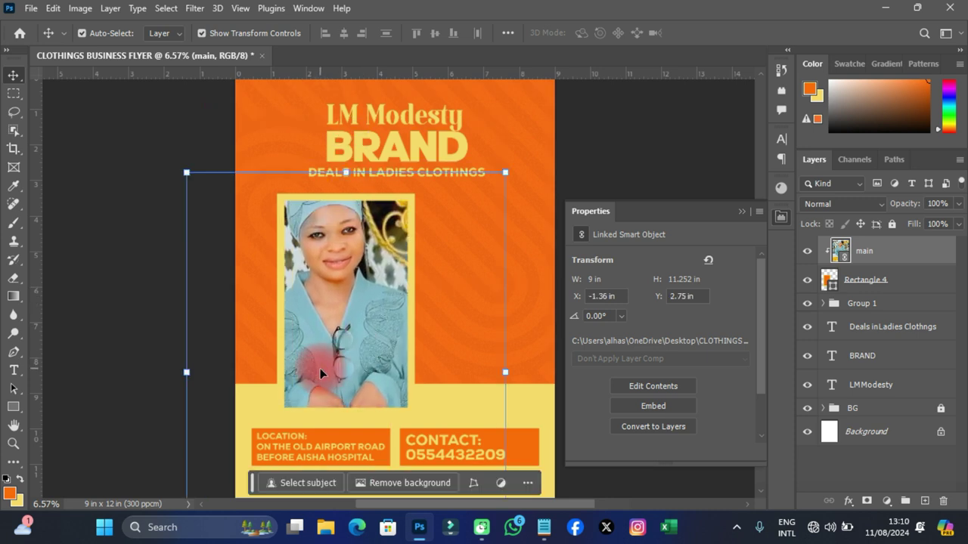
pyautogui.moveTo(504, 169); pyautogui.dragTo(464, 219)
pyautogui.moveTo(350, 233); pyautogui.dragTo(351, 255)
pyautogui.moveTo(470, 198); pyautogui.dragTo(462, 205)
pyautogui.moveTo(355, 291); pyautogui.dragTo(357, 280)
pyautogui.moveTo(460, 199); pyautogui.dragTo(449, 212)
pyautogui.click(730, 34)
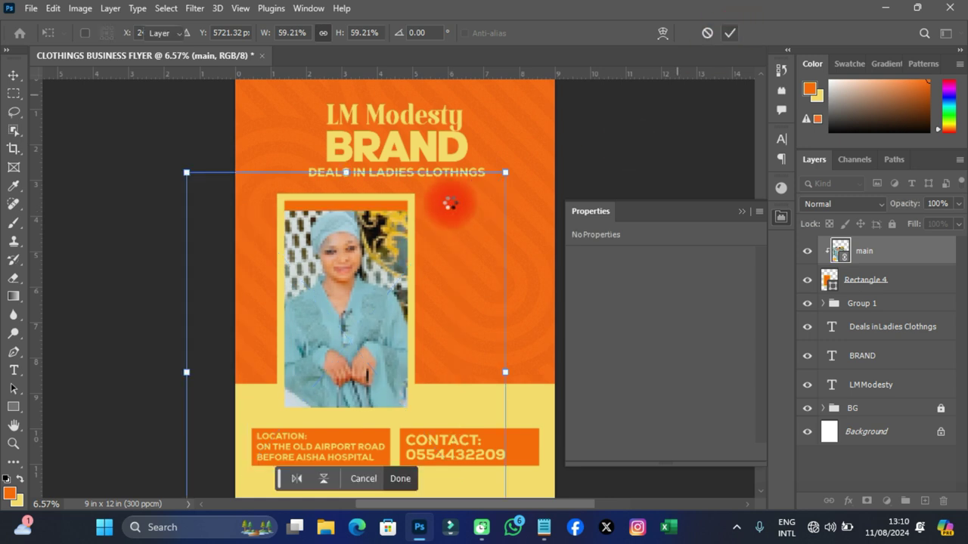
pyautogui.moveTo(356, 276); pyautogui.dragTo(355, 265)
pyautogui.click(176, 277)
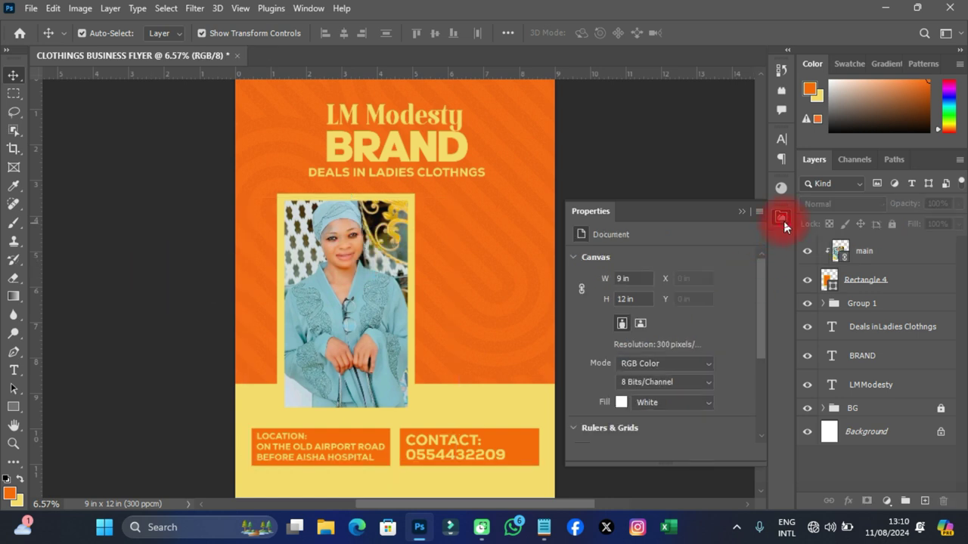
pyautogui.click(782, 219)
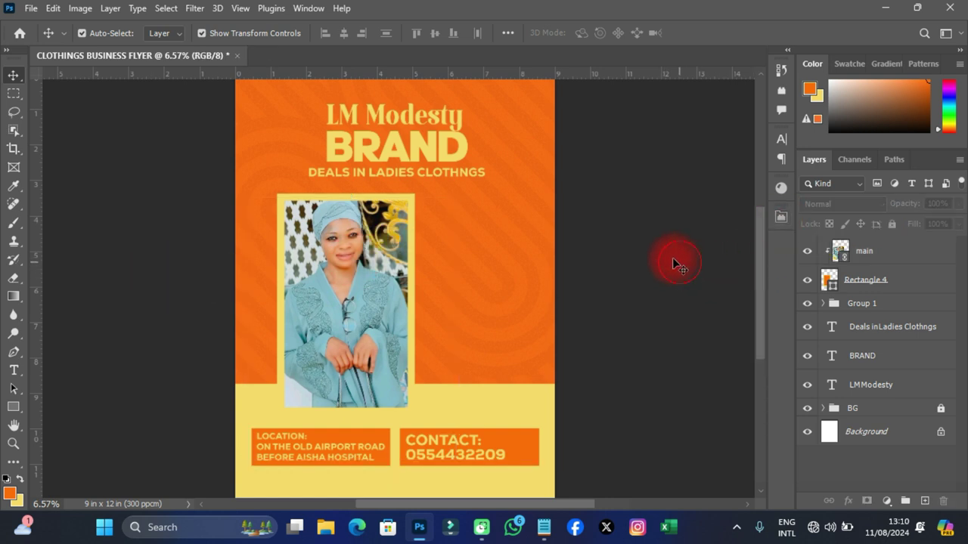
# Place 1m.jpg as a linked image at about 20% scale, just right of the main photo's upper part
pyautogui.click(31, 8)
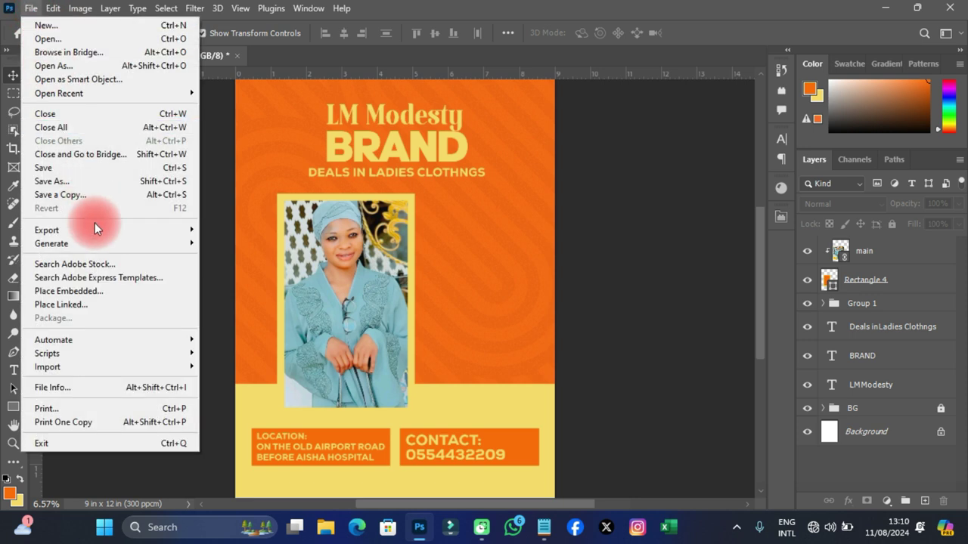
pyautogui.click(81, 304)
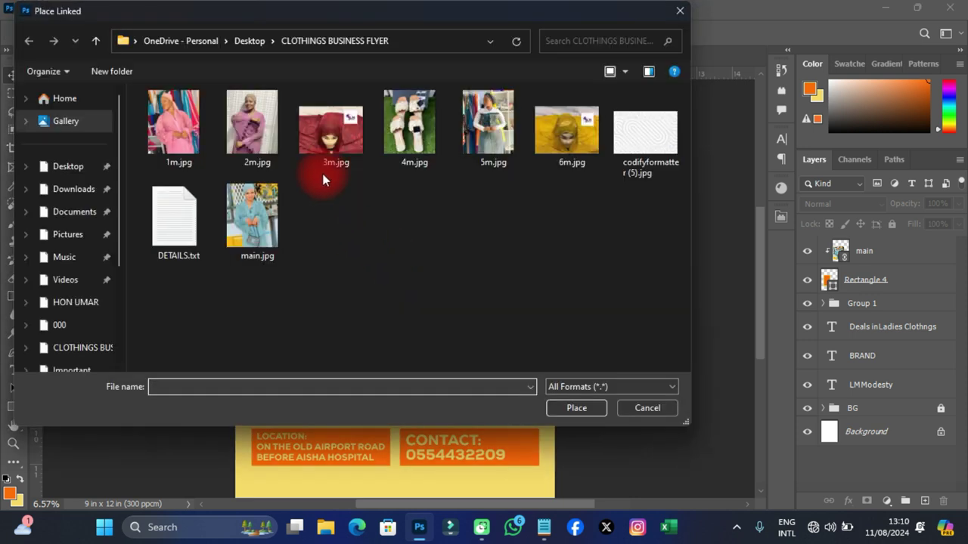
pyautogui.doubleClick(167, 119)
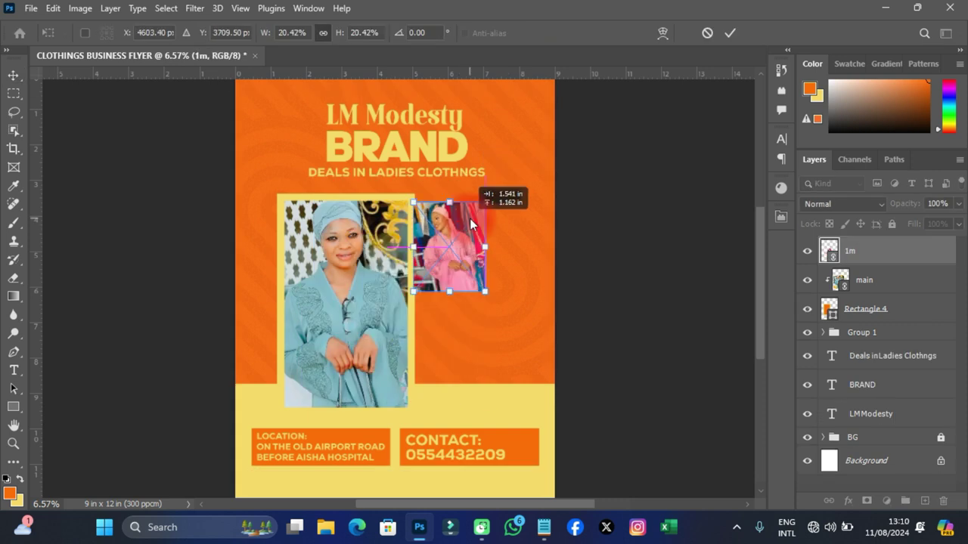
pyautogui.press('Return')
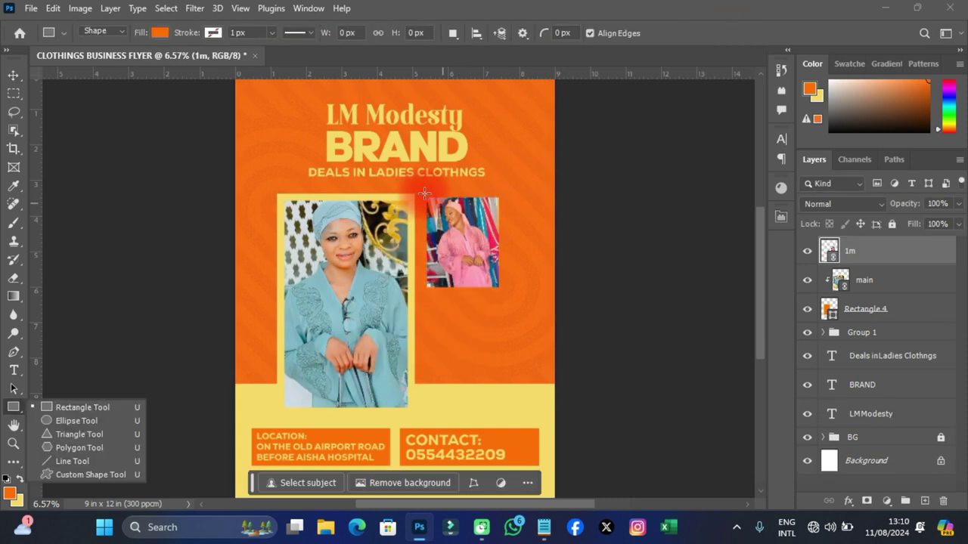
# Draw a strokeless orange rectangle about 1.98 by 2.13 in over the upper part of the 1m photo
pyautogui.moveTo(427, 196); pyautogui.dragTo(497, 270)
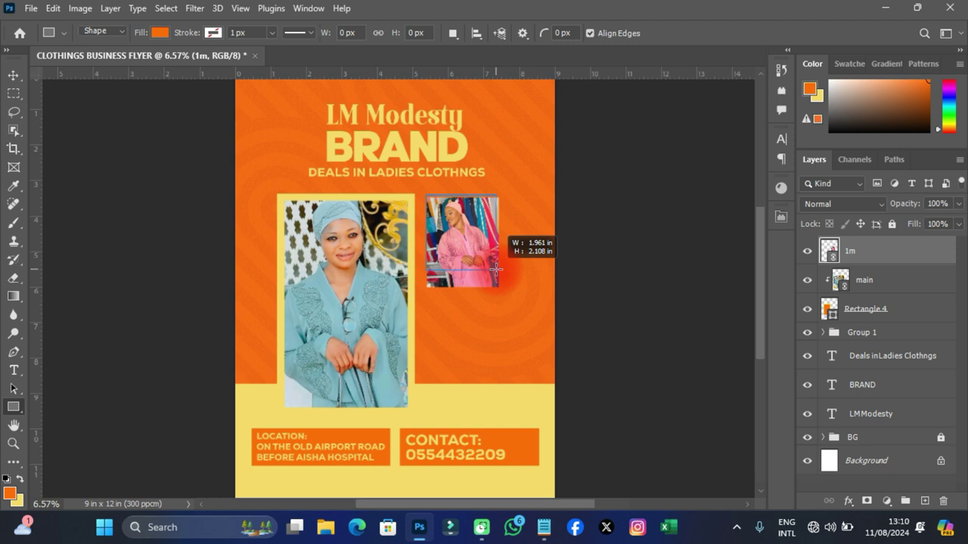
pyautogui.moveTo(494, 270); pyautogui.dragTo(494, 270)
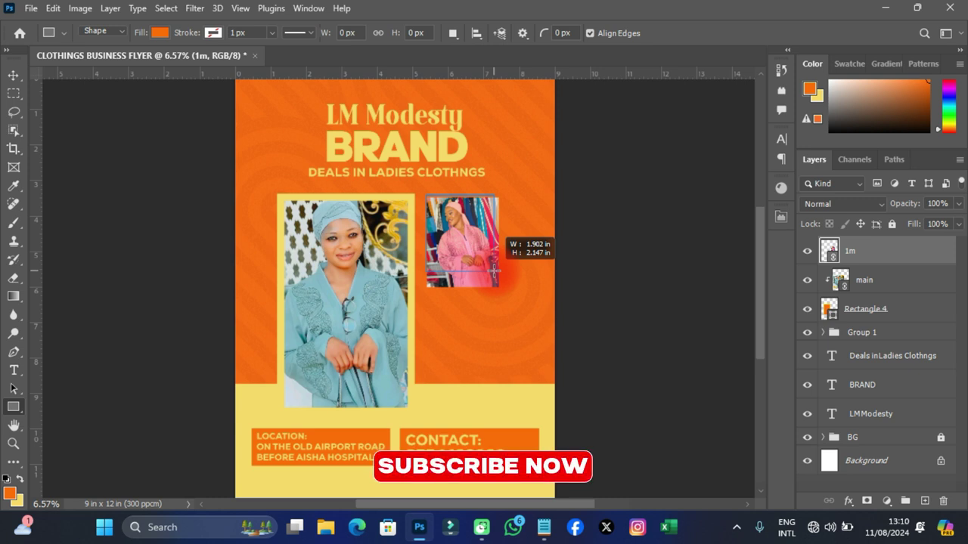
pyautogui.moveTo(493, 269); pyautogui.dragTo(501, 269)
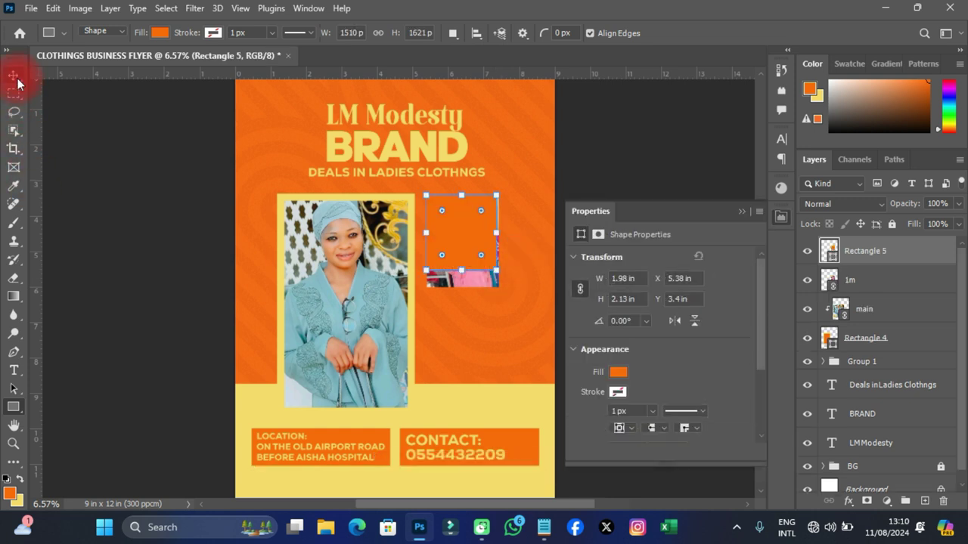
# Move the 1m photo layer above the new small rectangle and clip it to that rectangle
pyautogui.click(15, 76)
pyautogui.click(780, 217)
pyautogui.moveTo(825, 280); pyautogui.dragTo(853, 250)
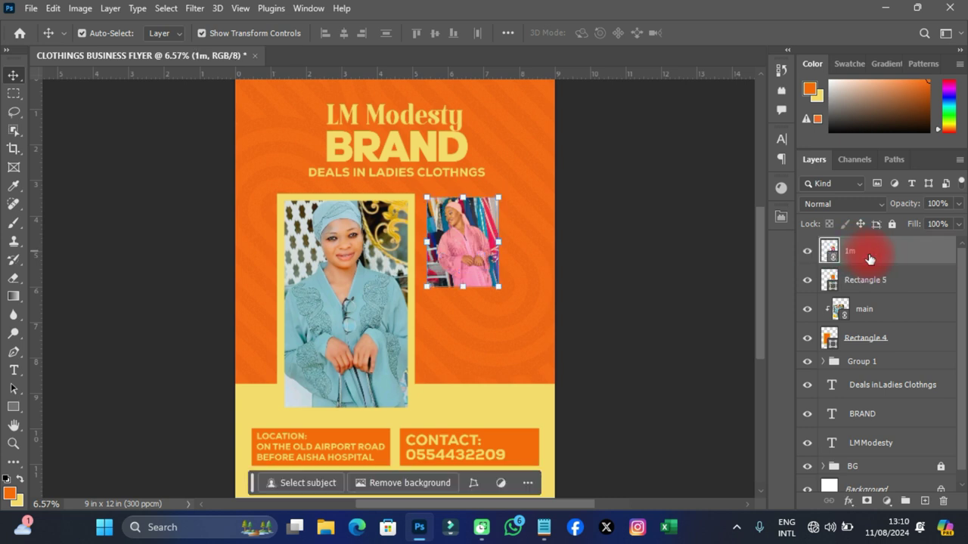
pyautogui.rightClick(869, 255)
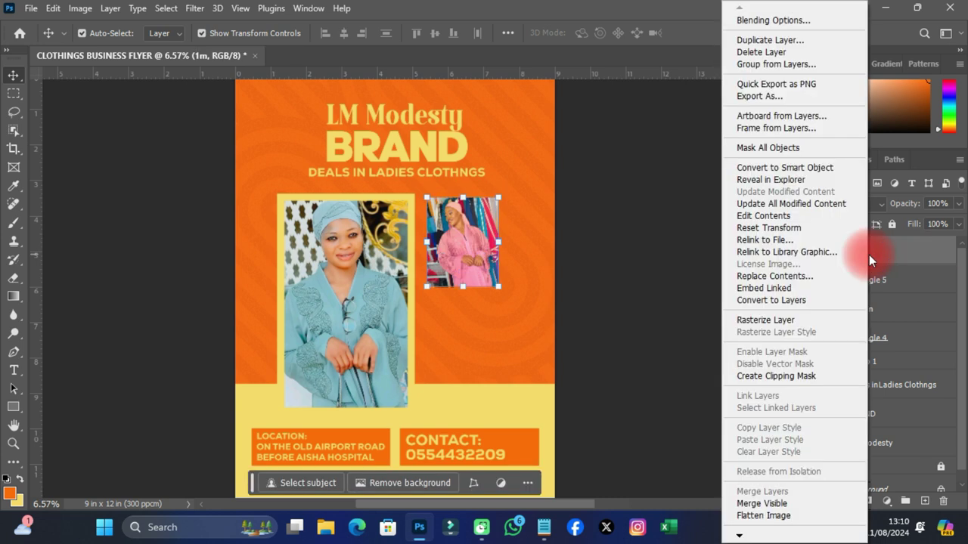
pyautogui.click(752, 375)
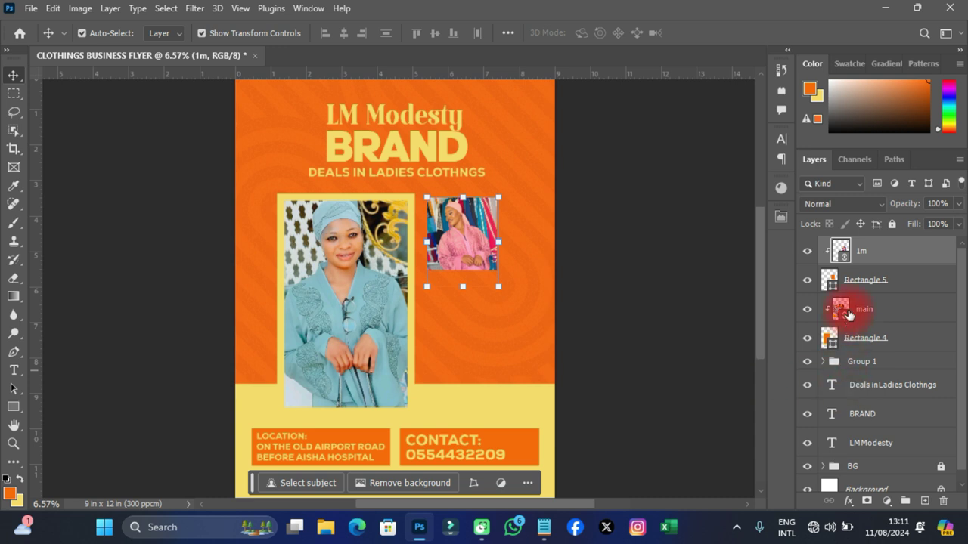
# Give the small rectangle behind the 1m photo a light yellow stroke 150 px wide
pyautogui.click(828, 274)
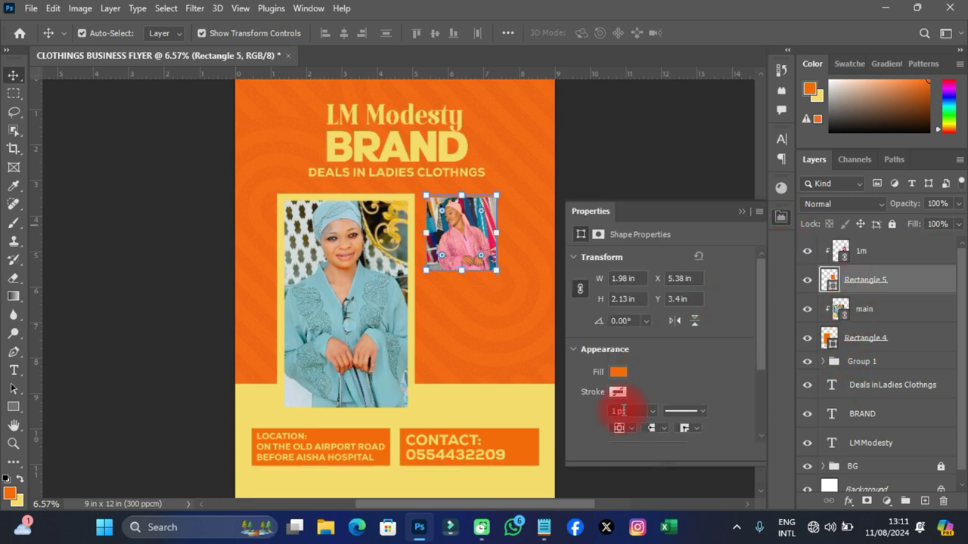
pyautogui.click(618, 392)
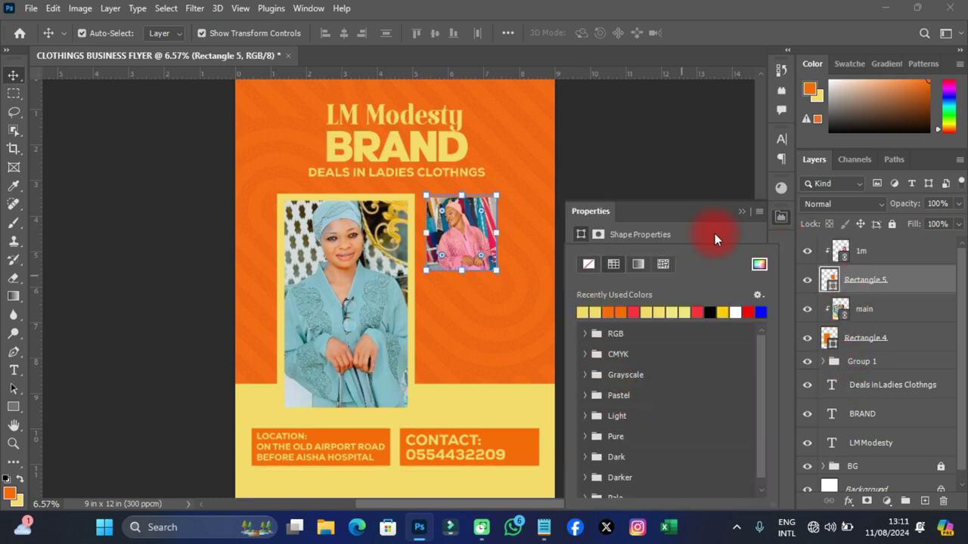
pyautogui.click(715, 234)
pyautogui.click(638, 412)
pyautogui.write('100')
pyautogui.press('Return')
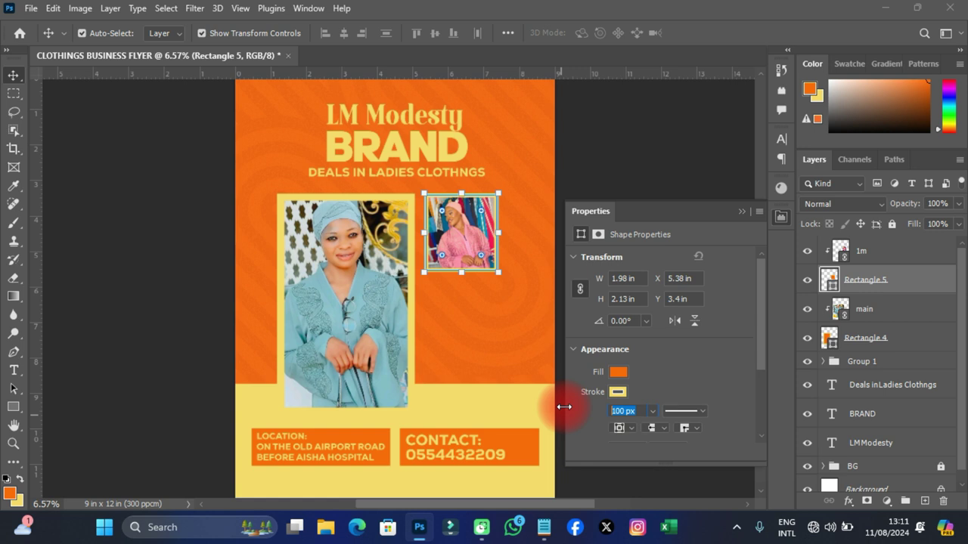
pyautogui.press('Return')
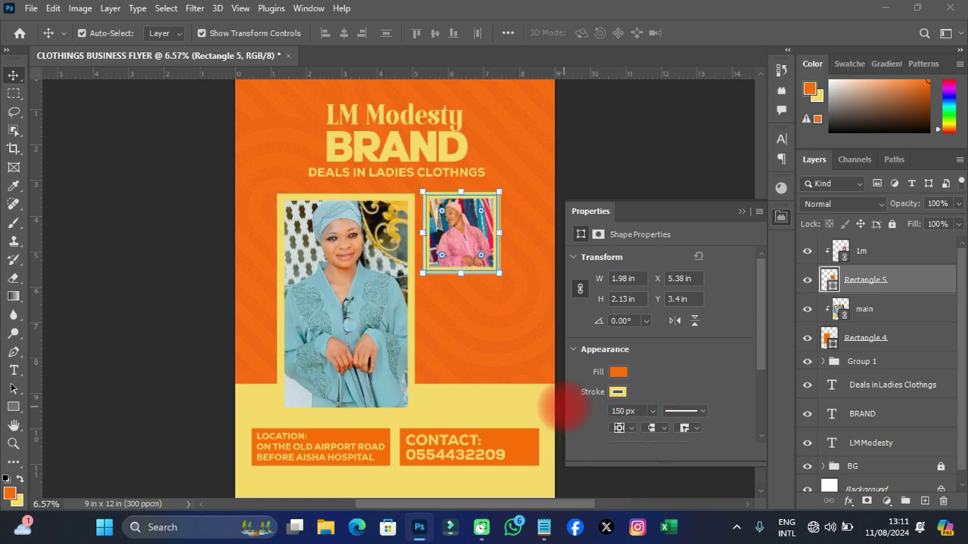
pyautogui.click(780, 219)
# Group the clipped 1m photo with its yellow-bordered rectangle
pyautogui.scroll(3, 488, 228)
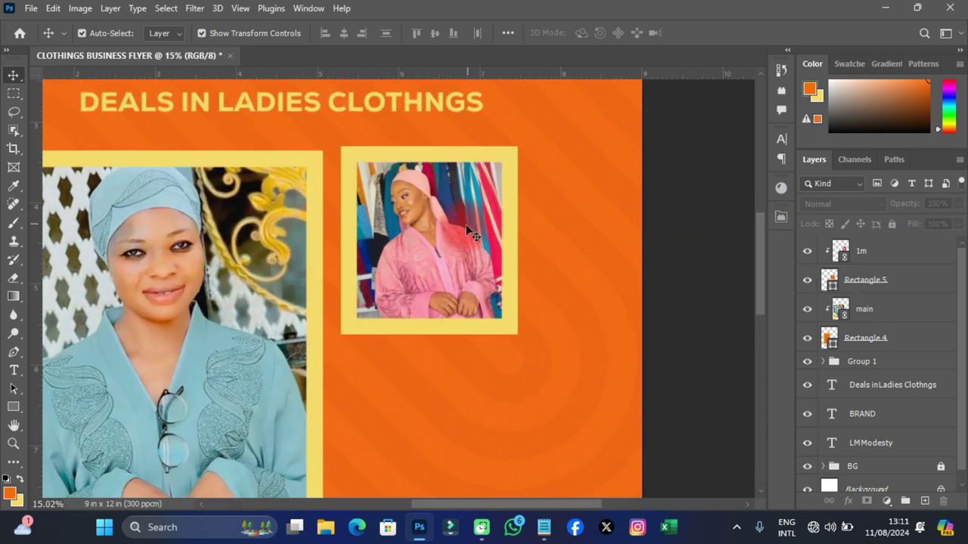
pyautogui.click(453, 235)
pyautogui.click(438, 234)
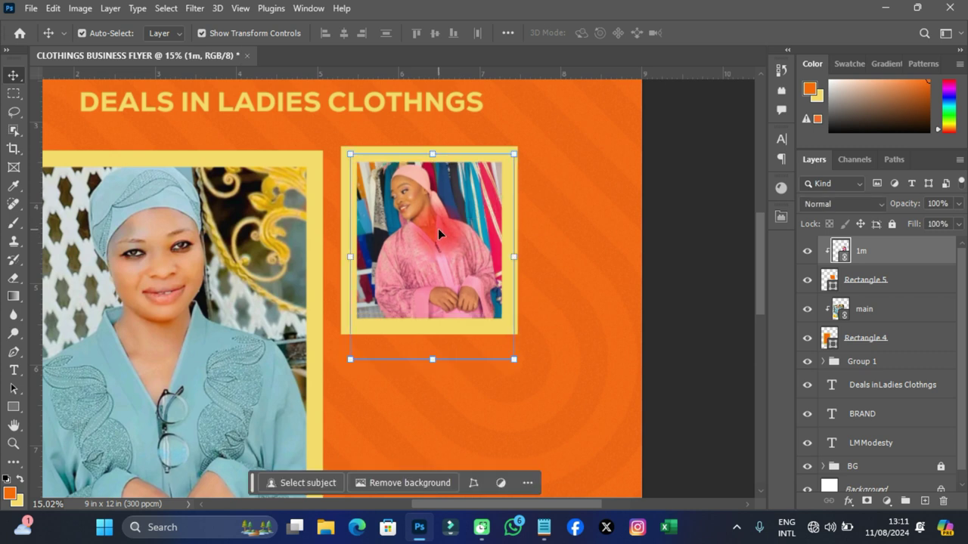
pyautogui.scroll(-3, 438, 228)
pyautogui.moveTo(452, 250); pyautogui.dragTo(471, 280)
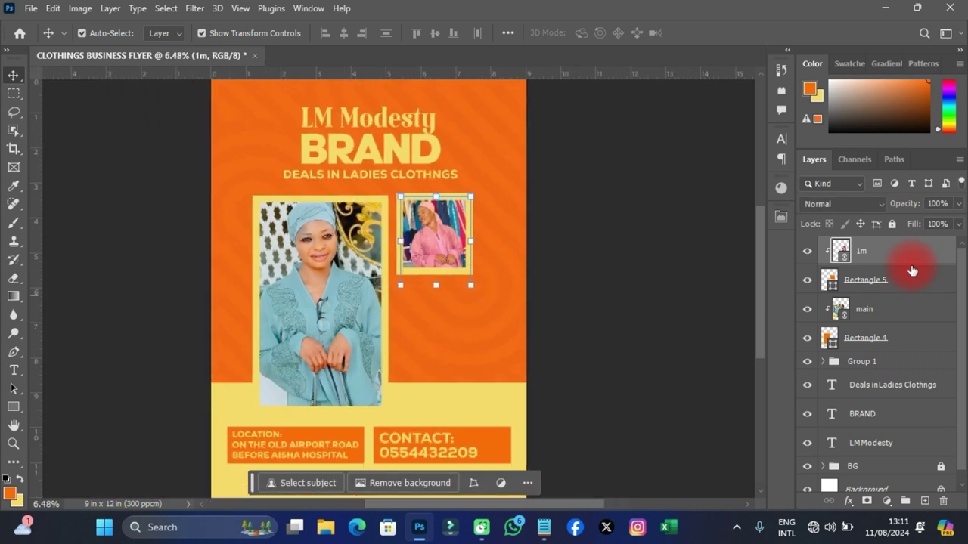
pyautogui.keyDown('shift'); pyautogui.click(863, 284); pyautogui.keyUp('shift')
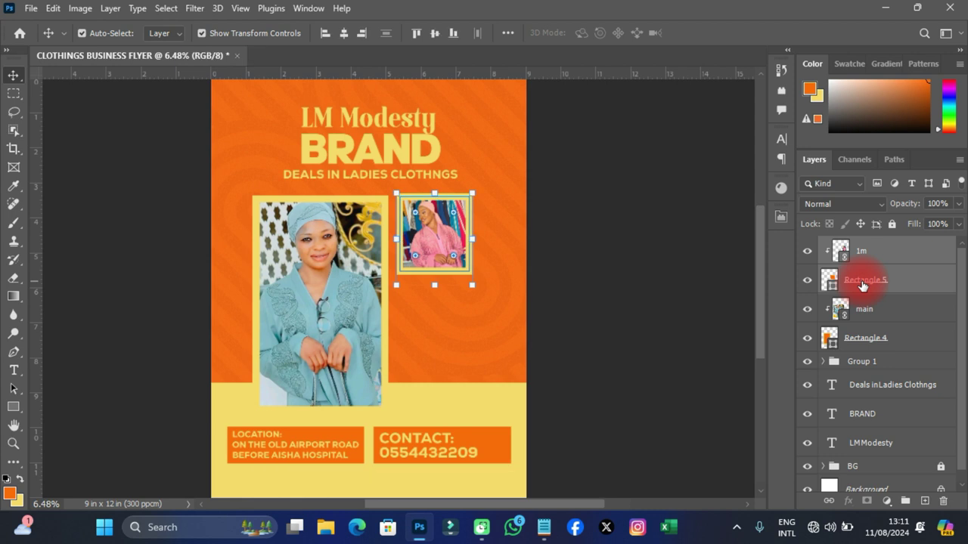
pyautogui.hotkey('ctrl', 'g')
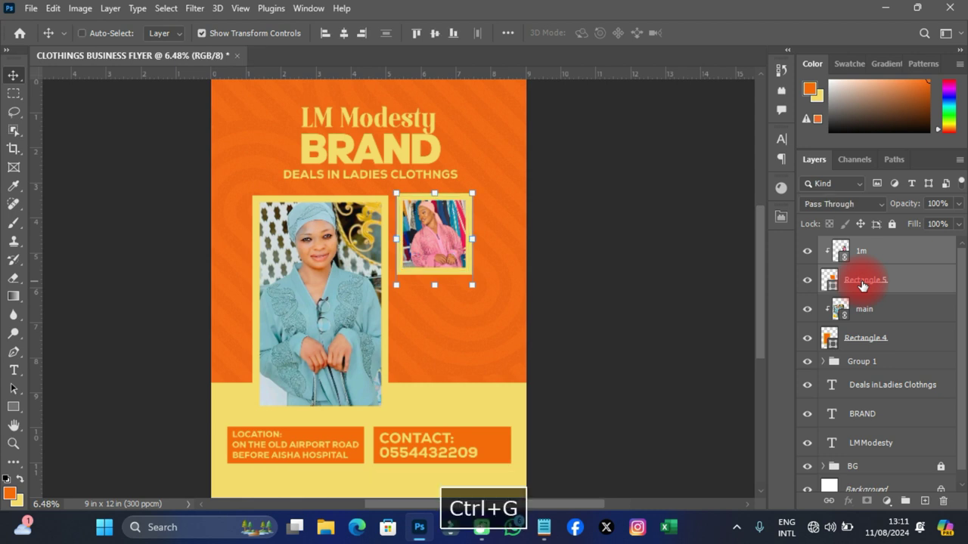
# Duplicate the framed 1m photo group and place the copy directly below the original, leaving a narrow gap
pyautogui.hotkey('ctrl', 'j')
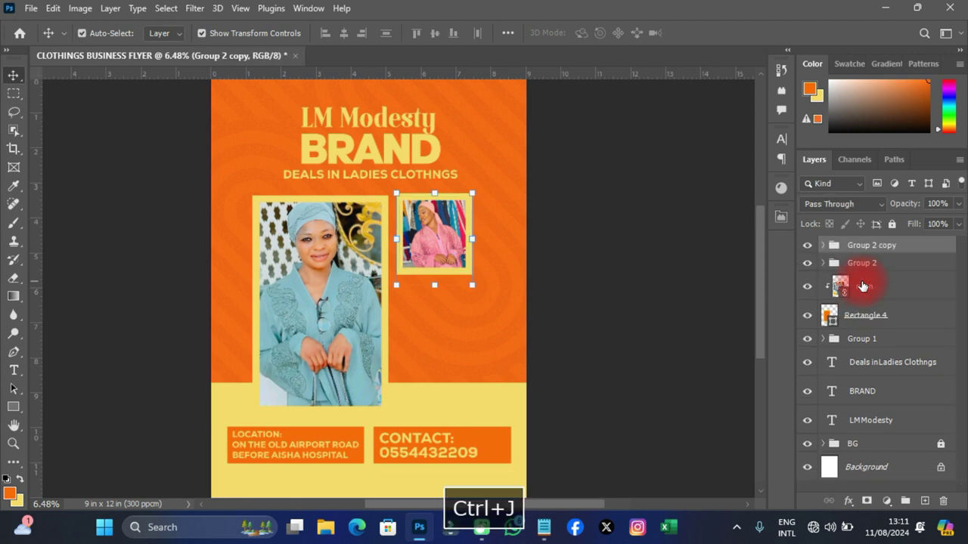
pyautogui.moveTo(450, 243); pyautogui.dragTo(442, 326)
pyautogui.keyDown('ctrl'); pyautogui.click(629, 278); pyautogui.keyUp('ctrl')
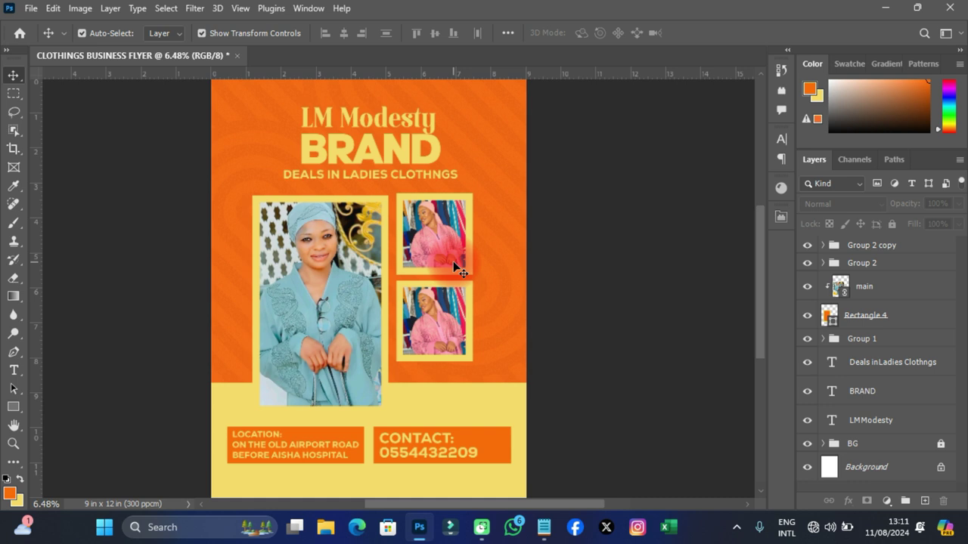
# Duplicate both small framed photo groups and move the copies right to form a second column
pyautogui.scroll(-2, 454, 267)
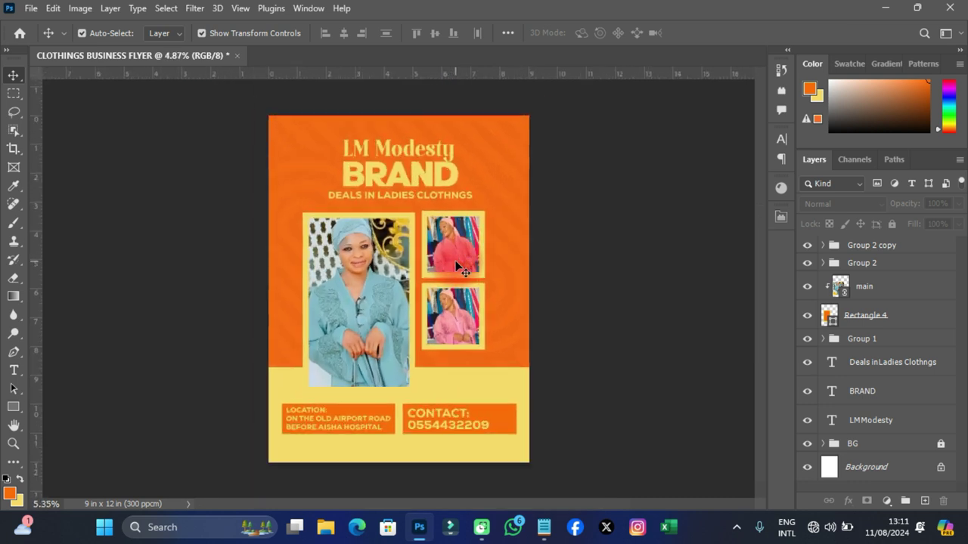
pyautogui.click(838, 299)
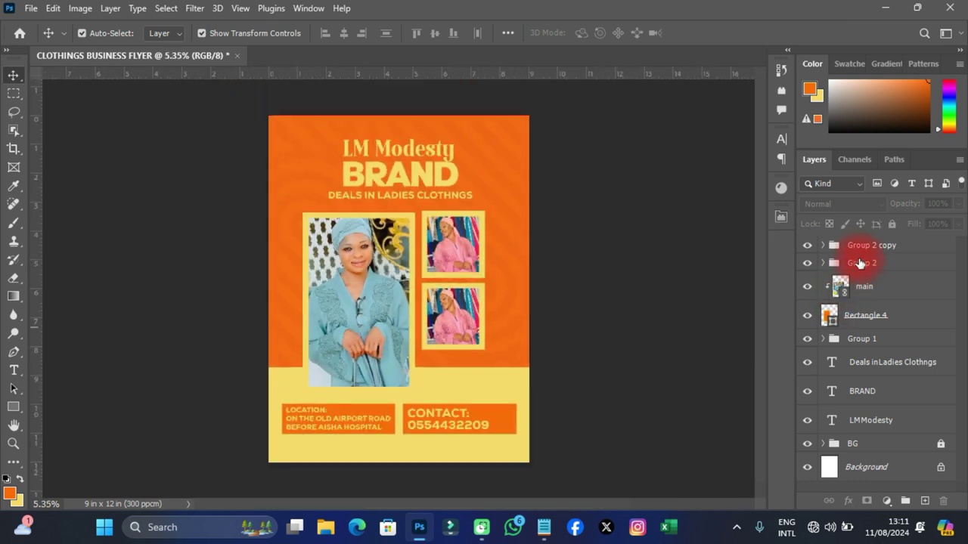
pyautogui.click(866, 251)
pyautogui.keyDown('shift'); pyautogui.click(867, 264); pyautogui.keyUp('shift')
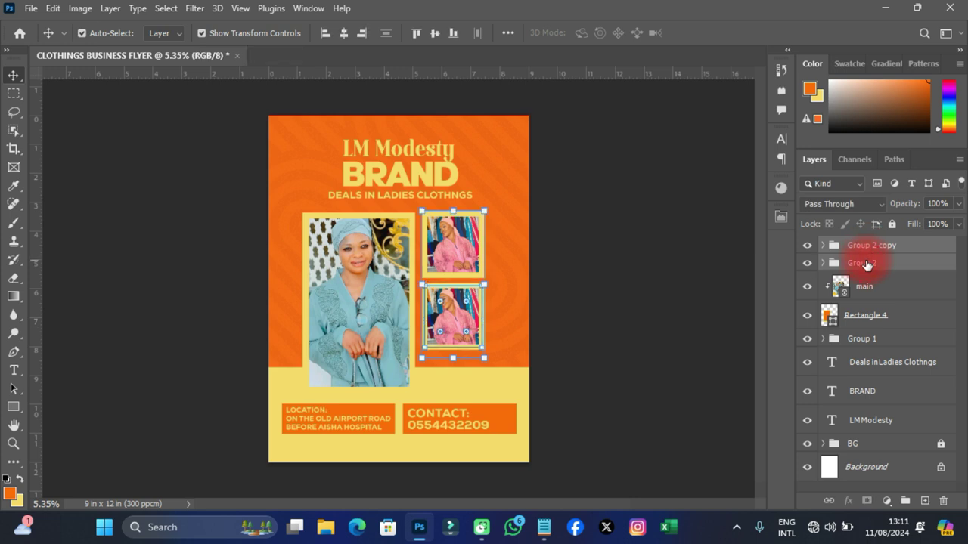
pyautogui.hotkey('ctrl', 'j')
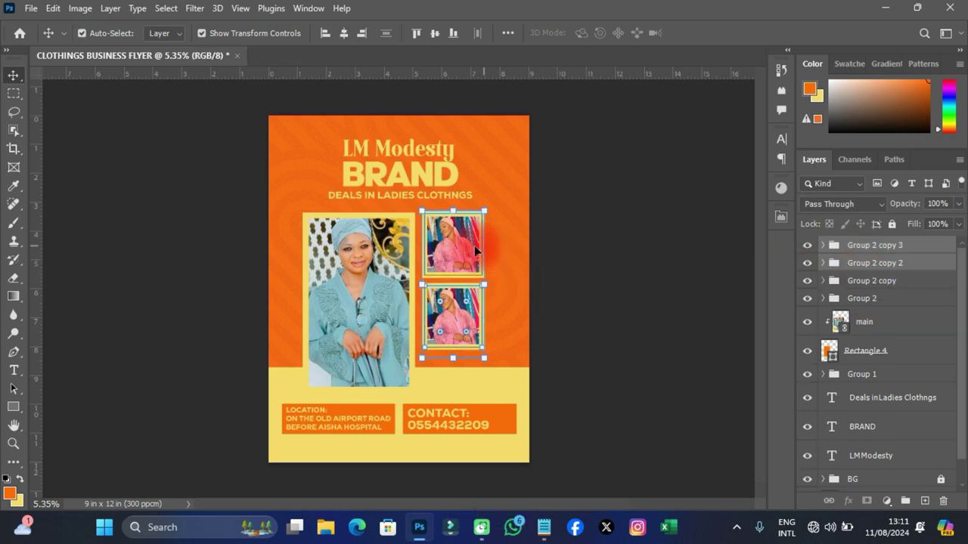
pyautogui.moveTo(464, 256); pyautogui.dragTo(527, 257)
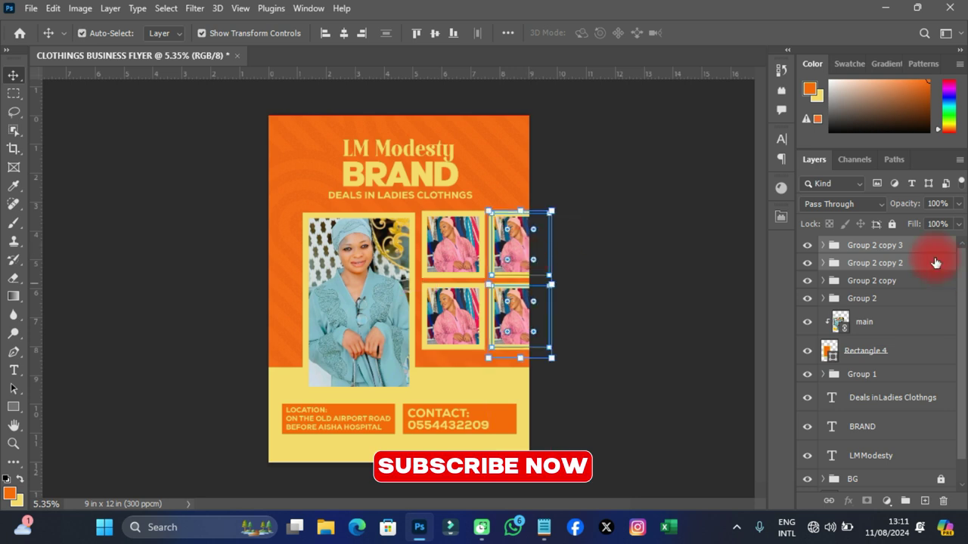
# Move the main photo together with its frame left, close to the flyer's left edge
pyautogui.click(859, 323)
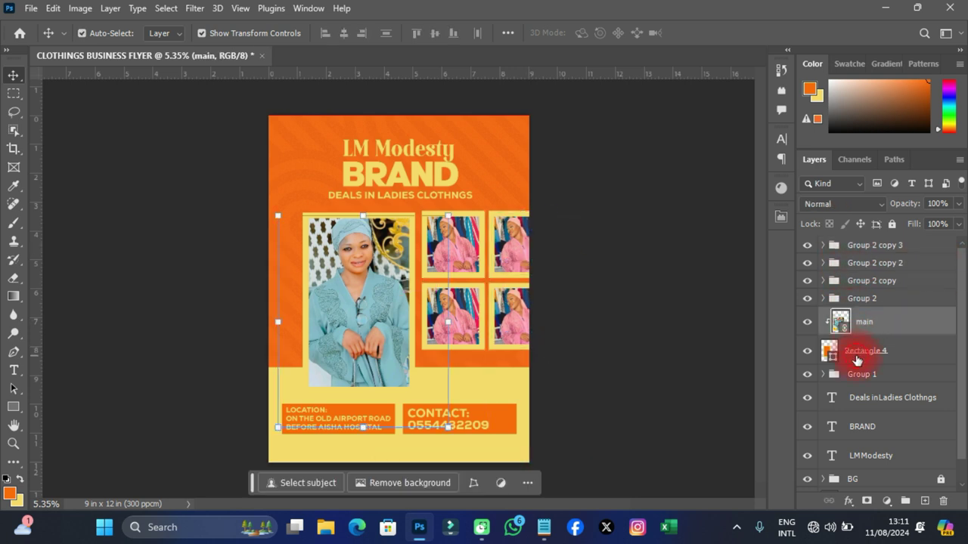
pyautogui.keyDown('shift'); pyautogui.click(854, 350); pyautogui.keyUp('shift')
pyautogui.moveTo(348, 291); pyautogui.dragTo(327, 291)
# Move all four small framed photos left beside the main photo and nudge them down to align with its top edge
pyautogui.click(854, 300)
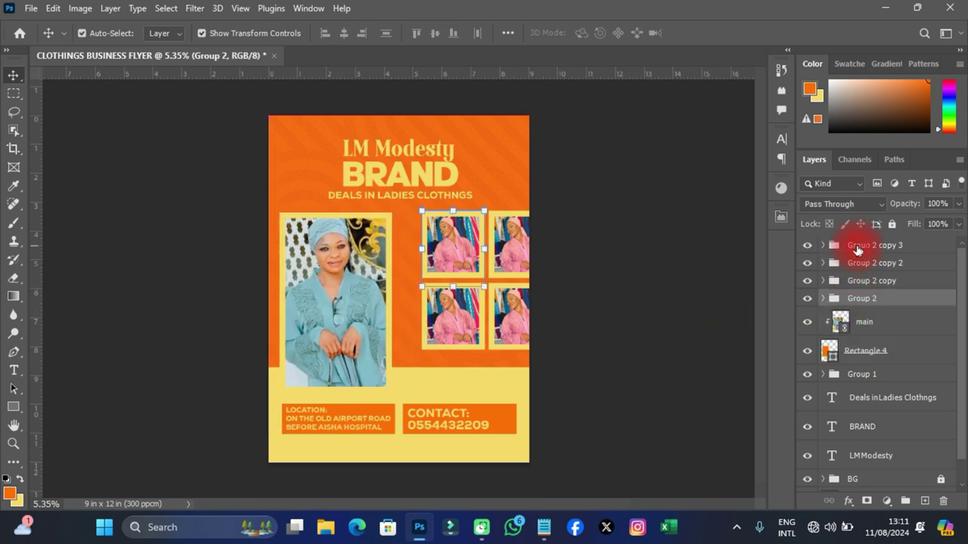
pyautogui.keyDown('shift'); pyautogui.click(859, 246); pyautogui.keyUp('shift')
pyautogui.moveTo(457, 261); pyautogui.dragTo(442, 262)
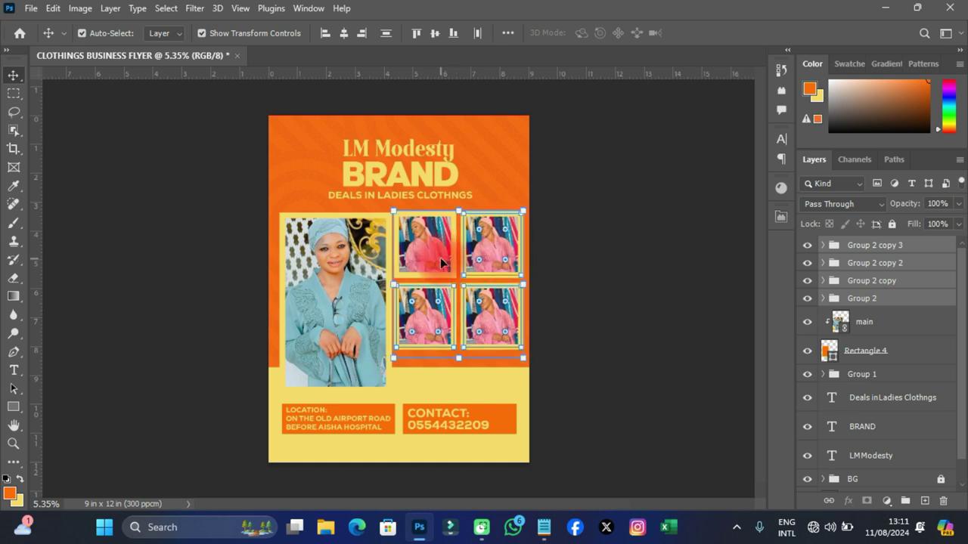
pyautogui.press('Down')
pyautogui.press('Down')
pyautogui.press('Down')
pyautogui.press('Down')
pyautogui.press('Down')
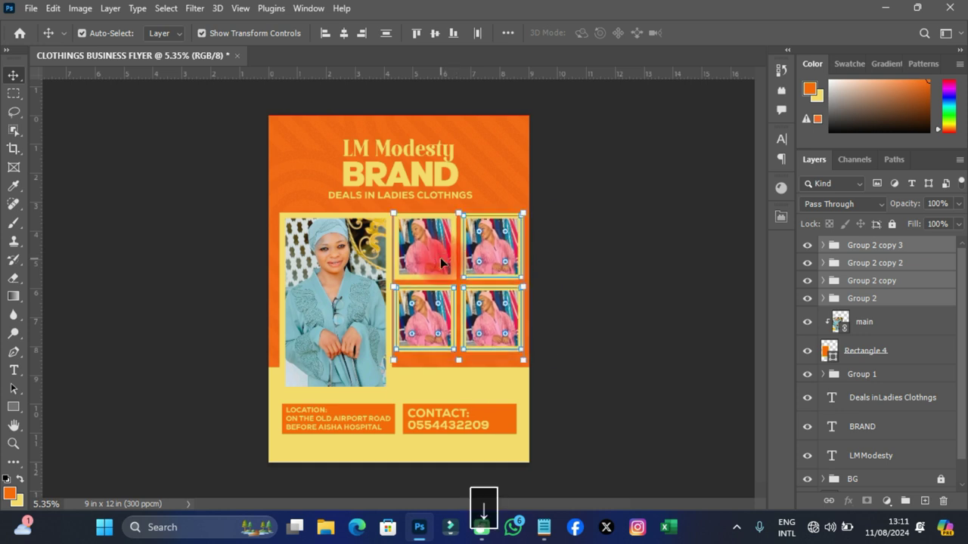
pyautogui.click(590, 217)
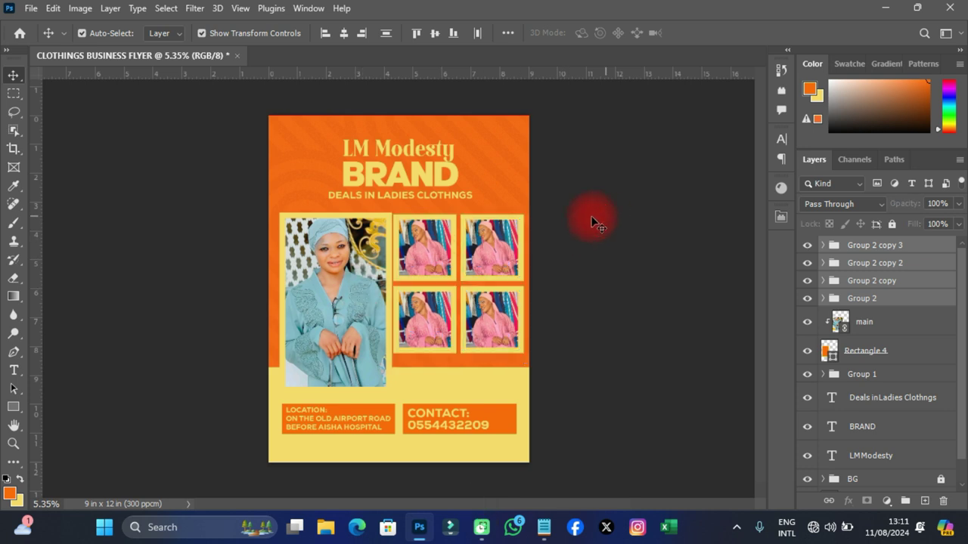
pyautogui.scroll(-1, 363, 388)
pyautogui.scroll(2, 363, 382)
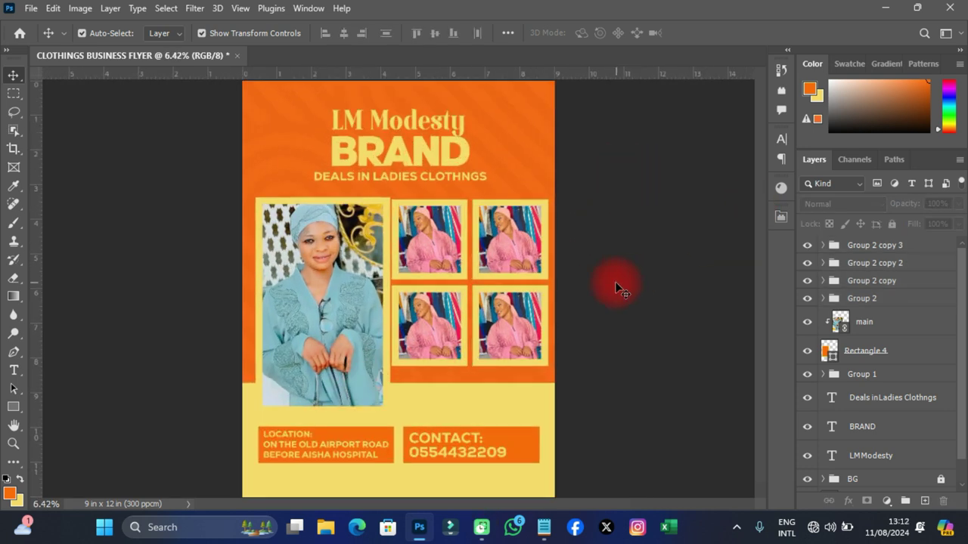
# Delete the 1m photo from the upper-right small frame and place 2m.jpg there as a linked image at about 27% scale
pyautogui.click(519, 243)
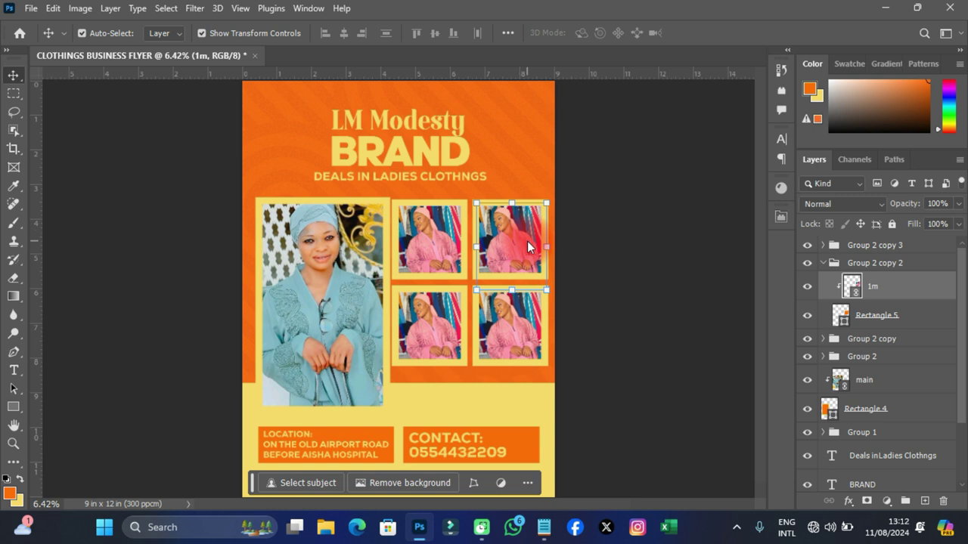
pyautogui.press('Delete')
pyautogui.click(31, 9)
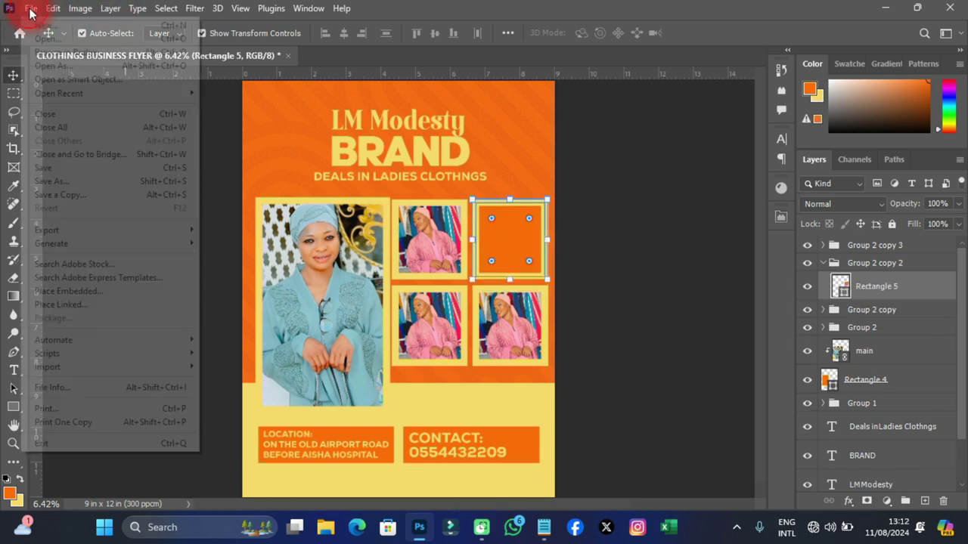
pyautogui.click(91, 305)
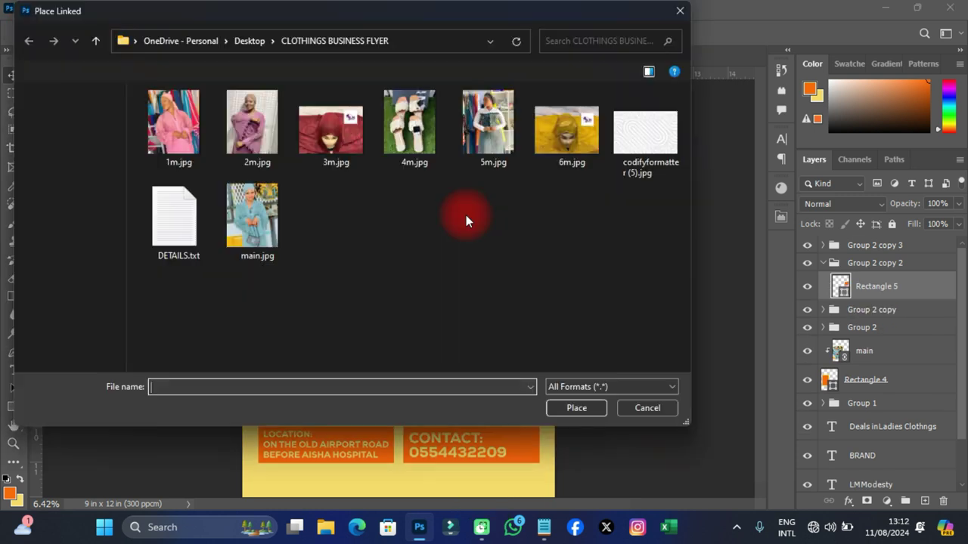
pyautogui.press('Escape')
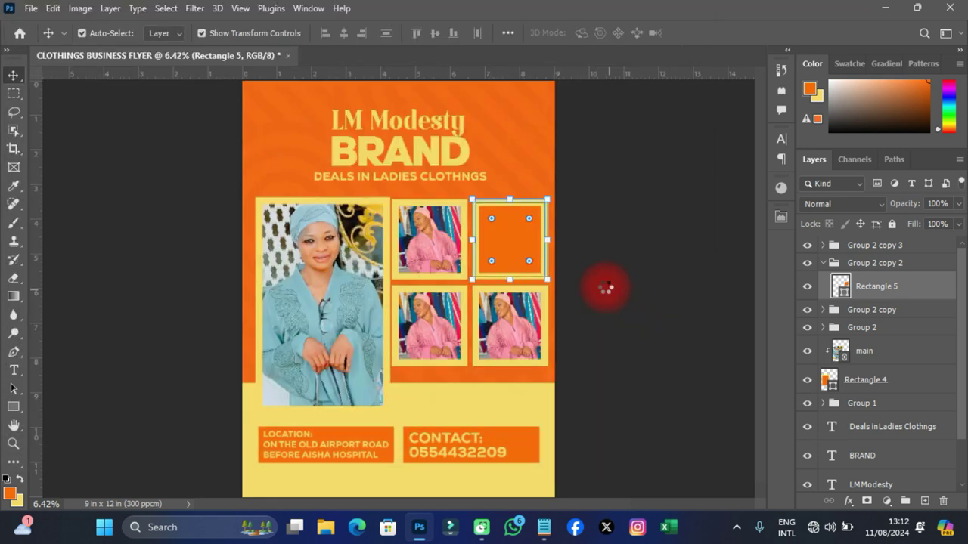
pyautogui.moveTo(444, 266); pyautogui.dragTo(547, 225)
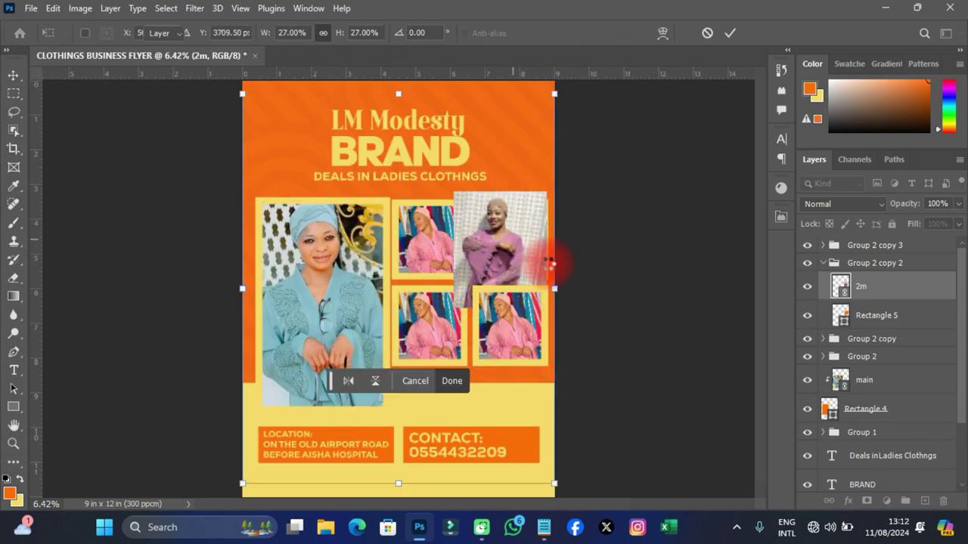
pyautogui.click(752, 315)
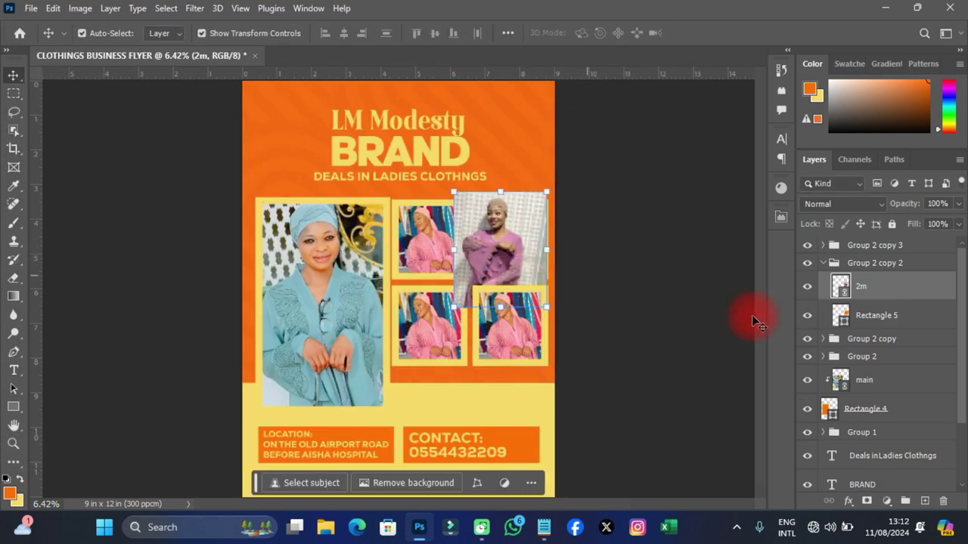
# Clip the 2m photo to the upper-right small frame and shift it so the woman's face is centred in the frame
pyautogui.rightClick(851, 295)
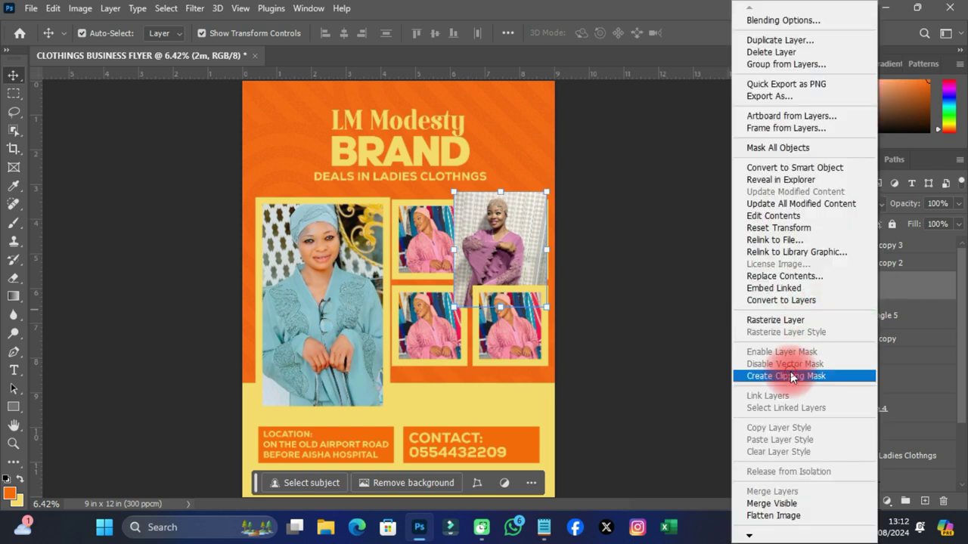
pyautogui.click(790, 373)
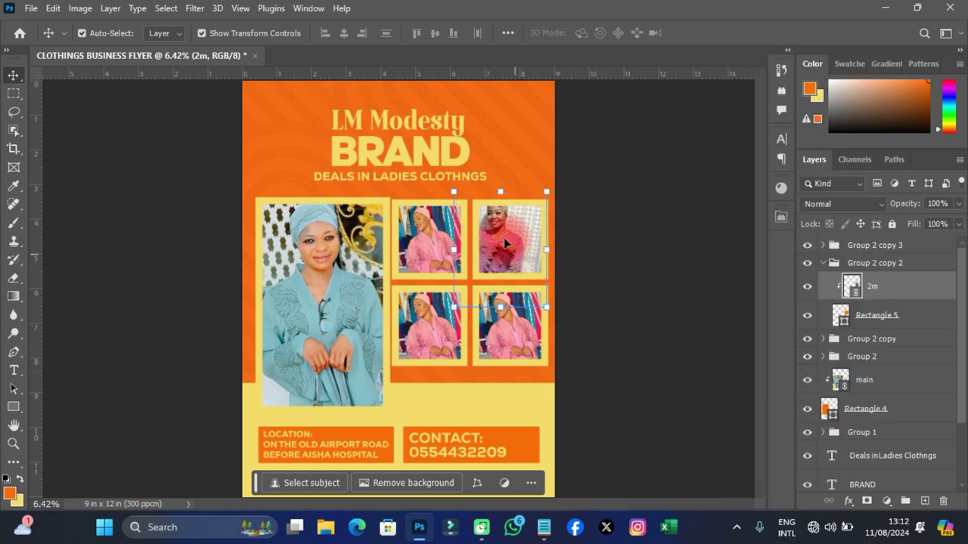
pyautogui.moveTo(504, 240); pyautogui.dragTo(519, 251)
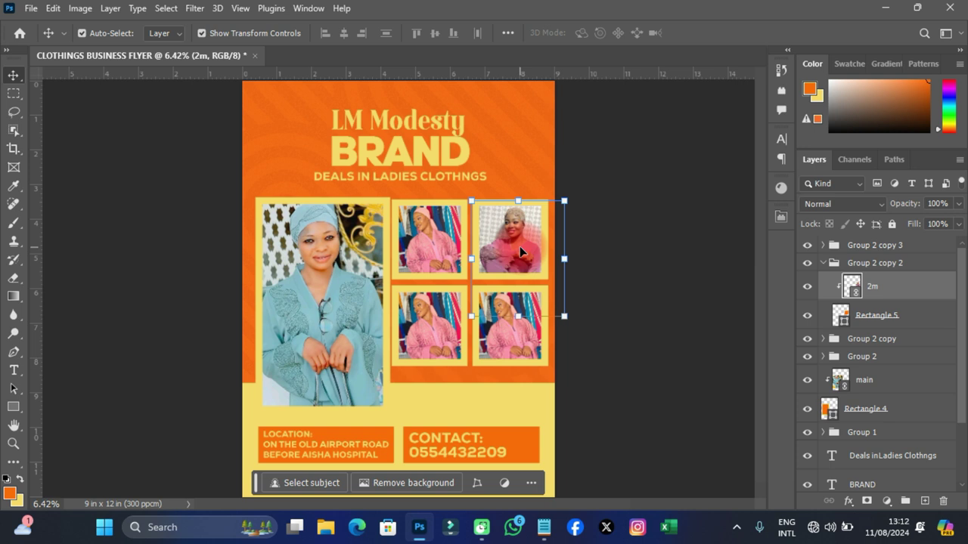
# Replace the 1m photo in the lower-left small frame with 3m.jpg as a linked image, scaled down to cover the frame
pyautogui.click(422, 326)
pyautogui.press('Delete')
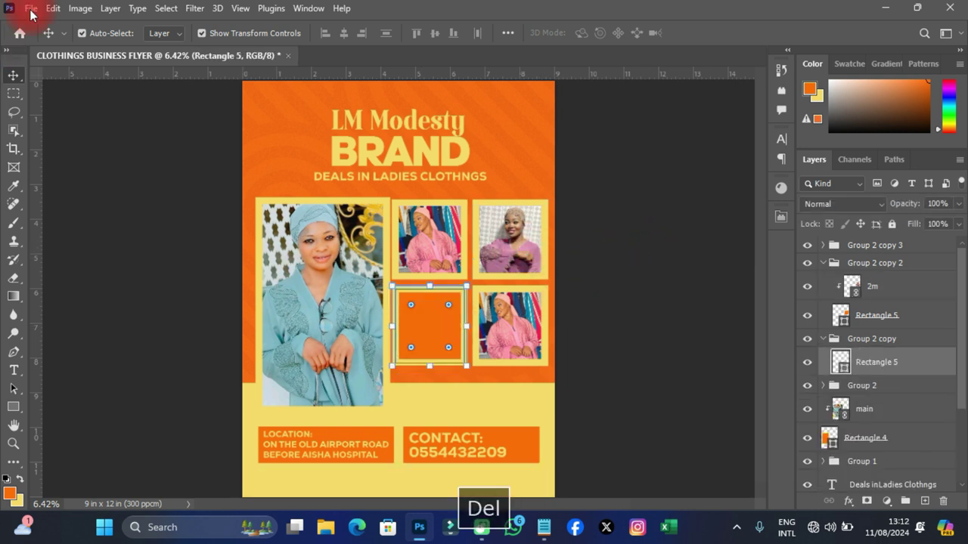
pyautogui.click(31, 8)
pyautogui.press('Escape')
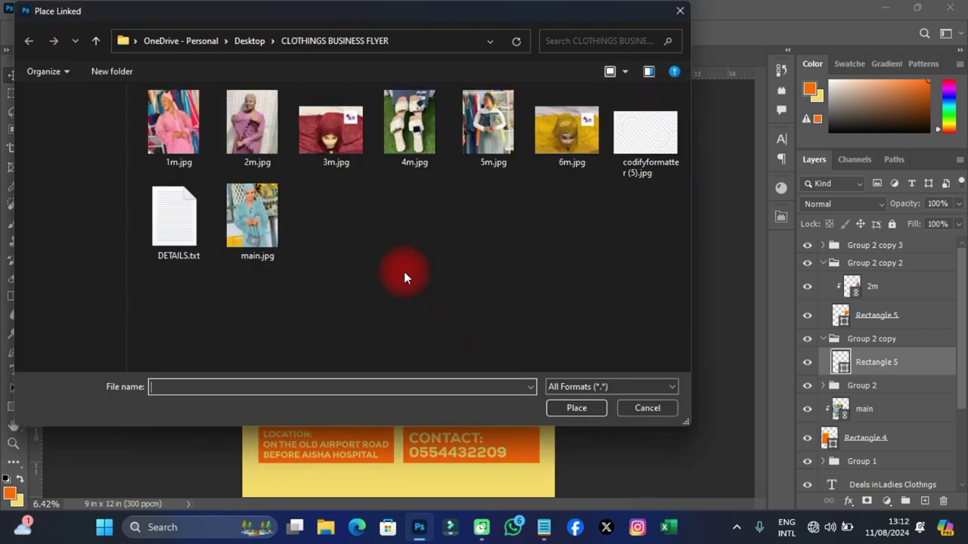
pyautogui.click(341, 133)
pyautogui.doubleClick(341, 132)
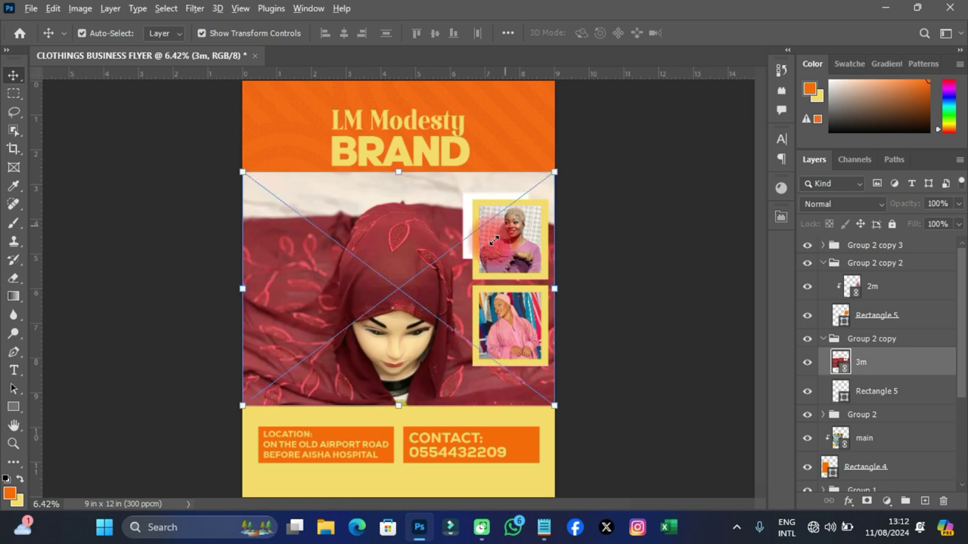
pyautogui.moveTo(432, 292); pyautogui.dragTo(466, 334)
pyautogui.click(842, 394)
# Clip the 3m photo to its frame, then shrink and reposition it so the whole headscarf fits inside
pyautogui.rightClick(892, 363)
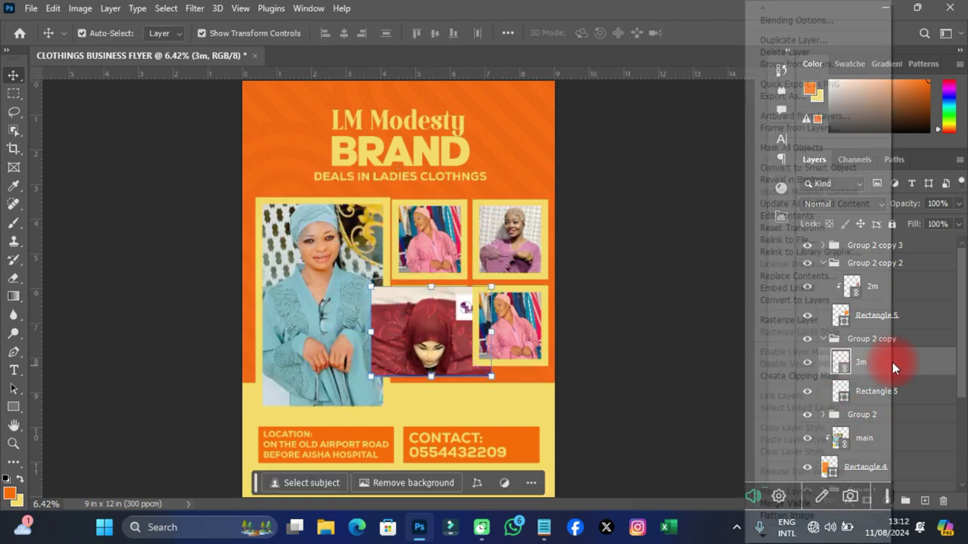
pyautogui.click(803, 376)
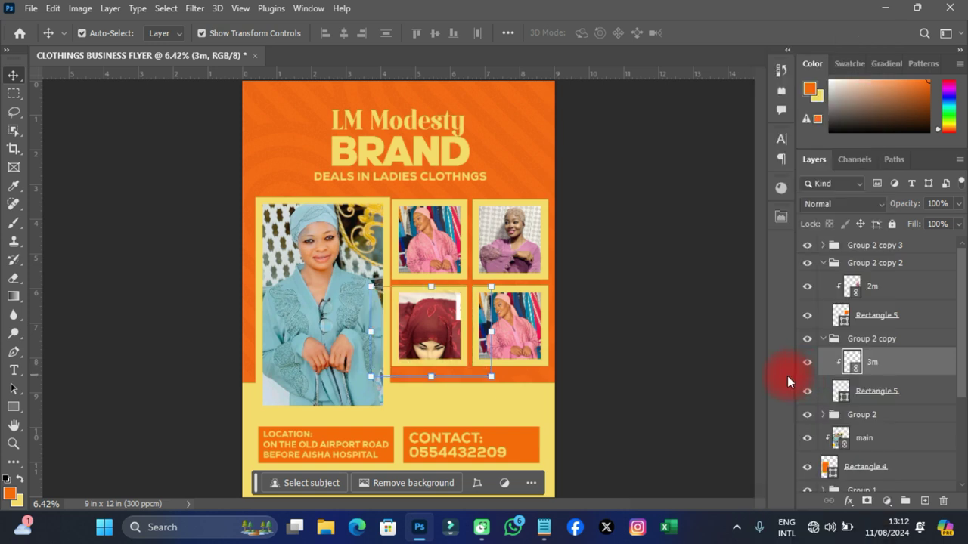
pyautogui.moveTo(435, 333); pyautogui.dragTo(436, 324)
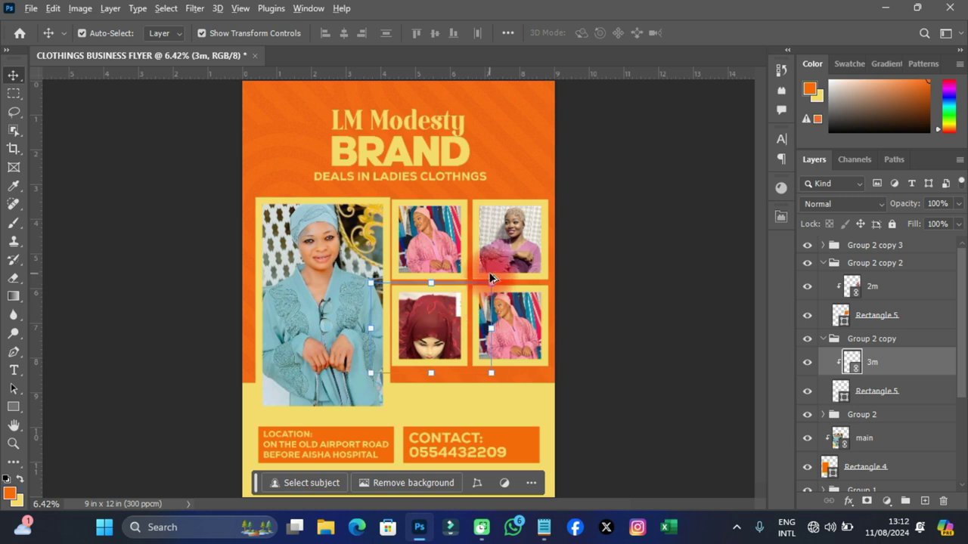
pyautogui.moveTo(489, 282); pyautogui.dragTo(435, 302)
pyautogui.press('Return')
pyautogui.scroll(3, 435, 312)
pyautogui.scroll(-1, 435, 302)
pyautogui.scroll(-3, 433, 306)
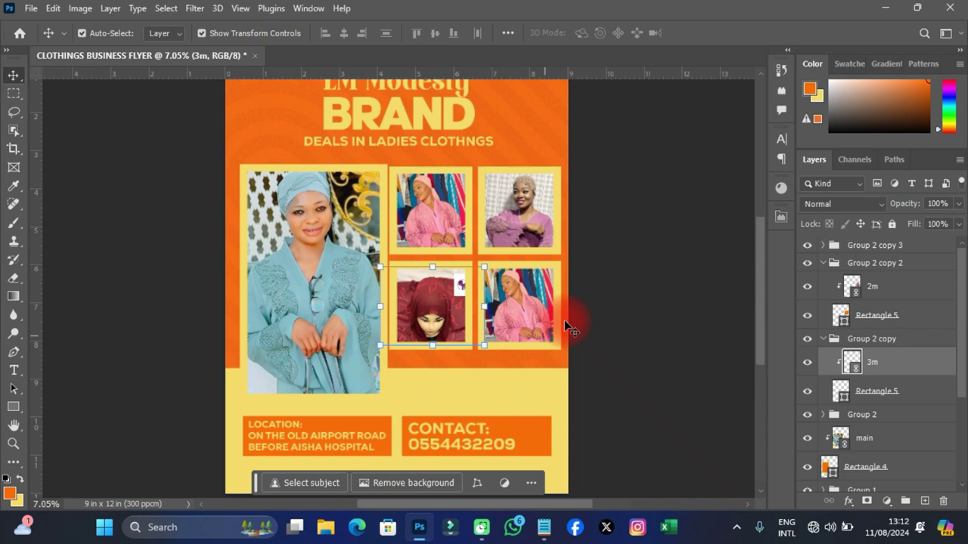
pyautogui.click(628, 287)
# Delete the 1m photo from the lower-right small frame and place 4m.jpg there as a linked image
pyautogui.click(530, 303)
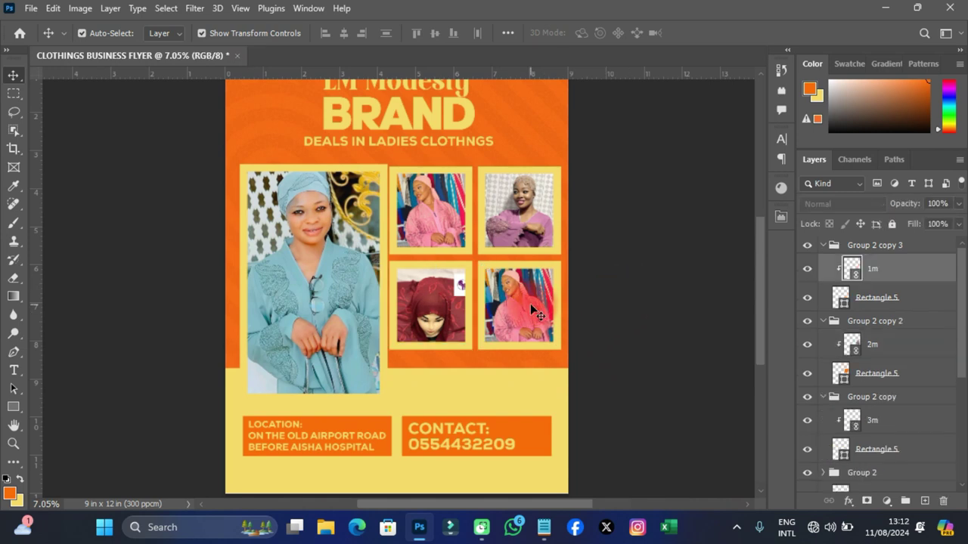
pyautogui.press('Delete')
pyautogui.click(31, 9)
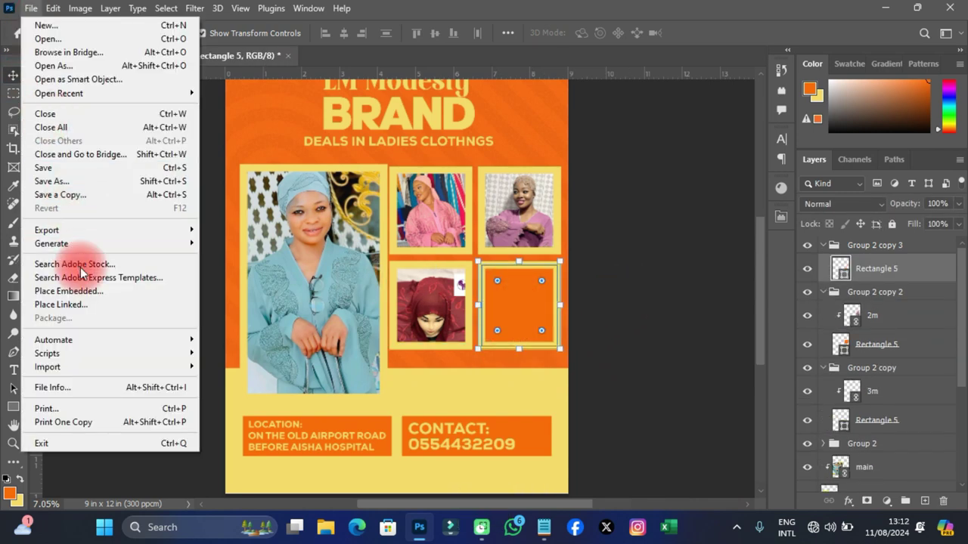
pyautogui.click(88, 304)
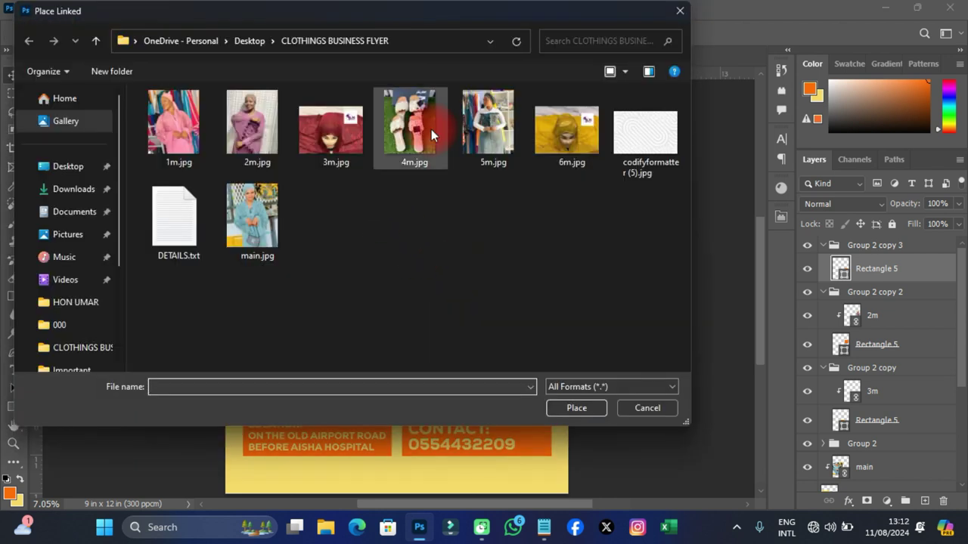
pyautogui.doubleClick(431, 129)
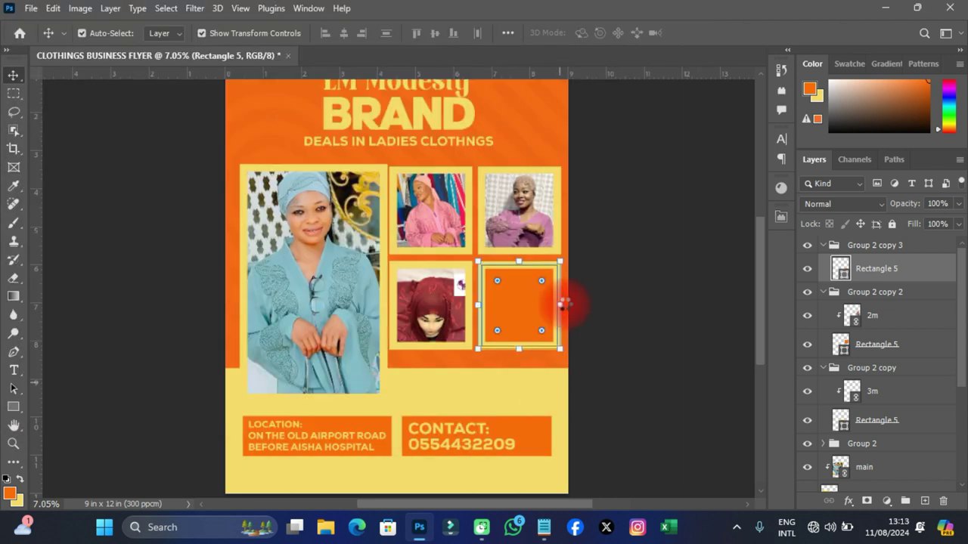
# Clip the 4m photo to its frame, shrink it to about 25% and move it over the lower-right small frame
pyautogui.rightClick(889, 269)
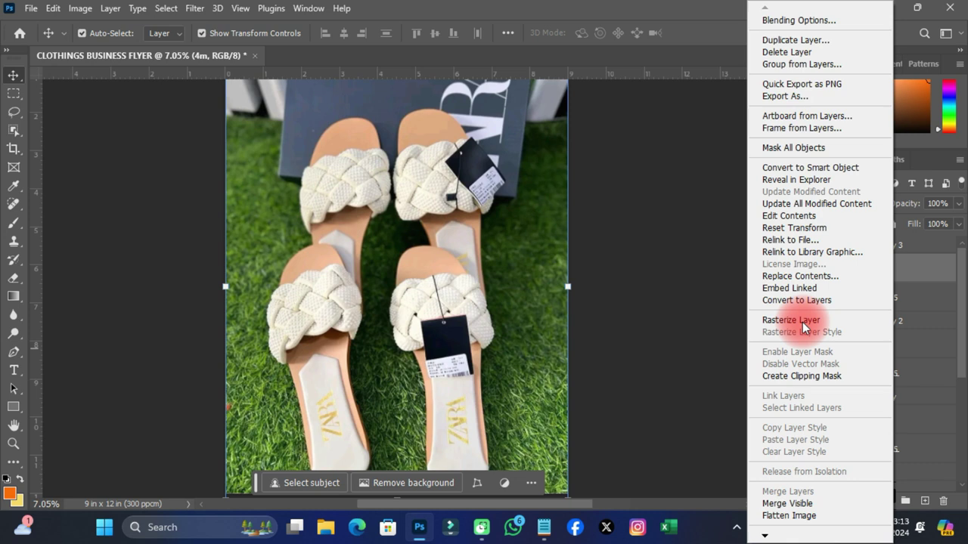
pyautogui.click(802, 376)
pyautogui.scroll(-3, 532, 357)
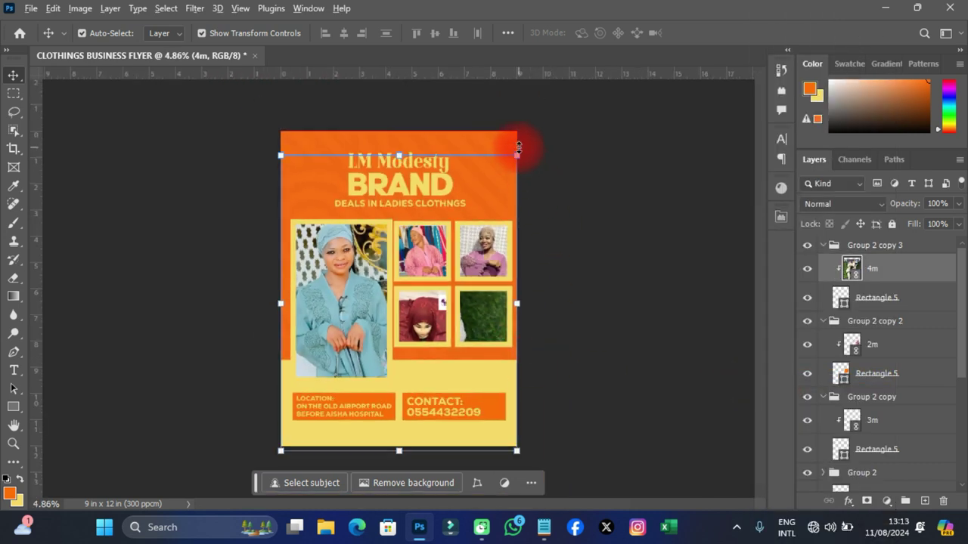
pyautogui.moveTo(517, 151); pyautogui.dragTo(428, 262)
pyautogui.moveTo(420, 301); pyautogui.dragTo(530, 310)
# Scale the sandals photo down to about 20% so the front pair fits within its frame
pyautogui.scroll(2, 515, 309)
pyautogui.scroll(3, 525, 373)
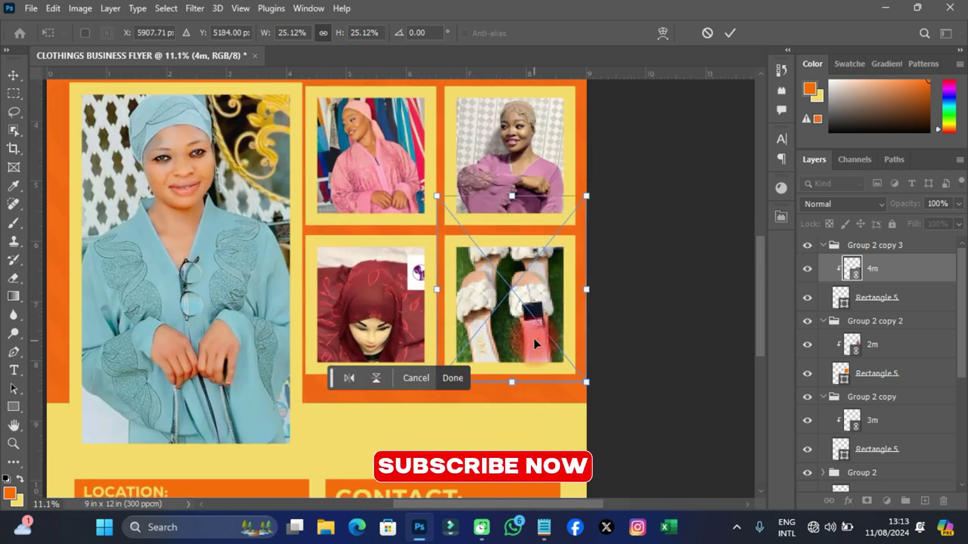
pyautogui.moveTo(597, 167); pyautogui.dragTo(580, 188)
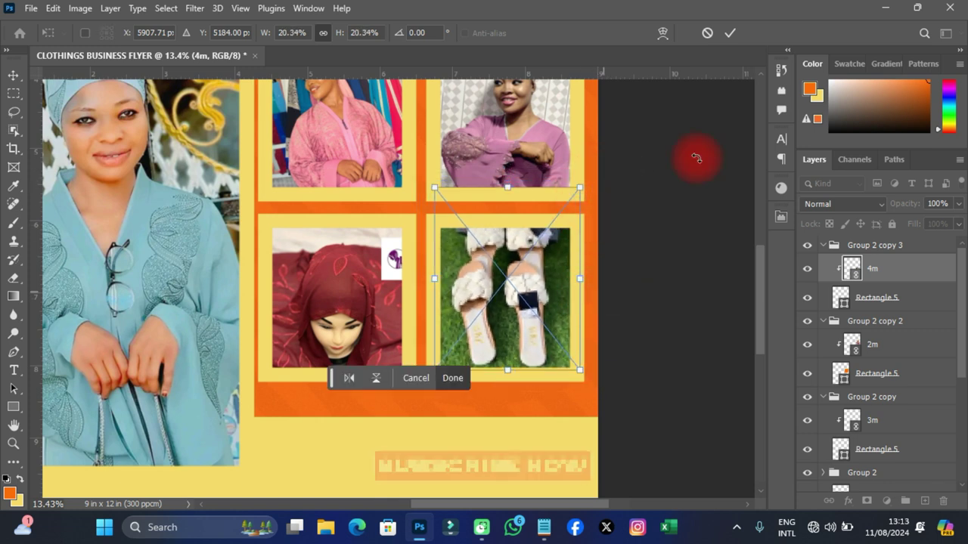
pyautogui.click(677, 362)
pyautogui.scroll(-4, 399, 276)
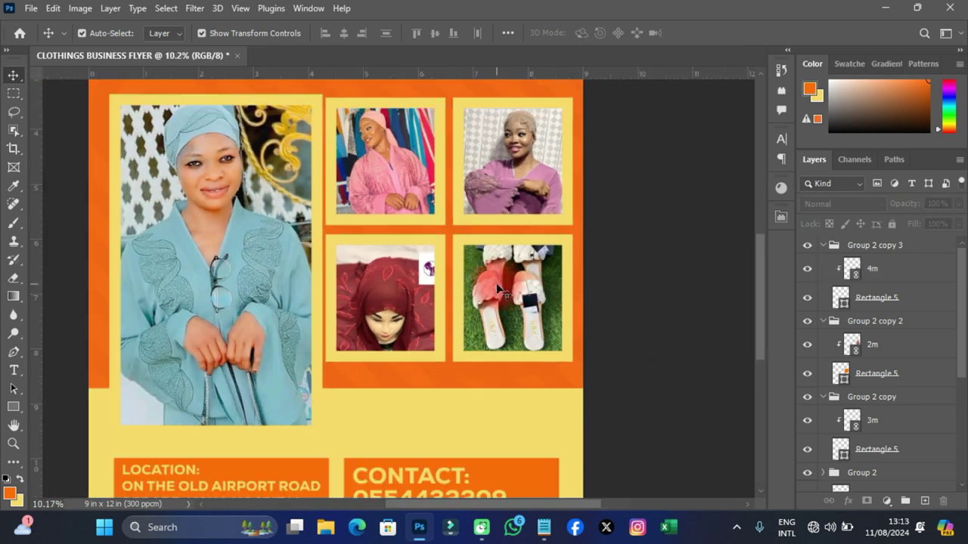
pyautogui.scroll(-1, 408, 349)
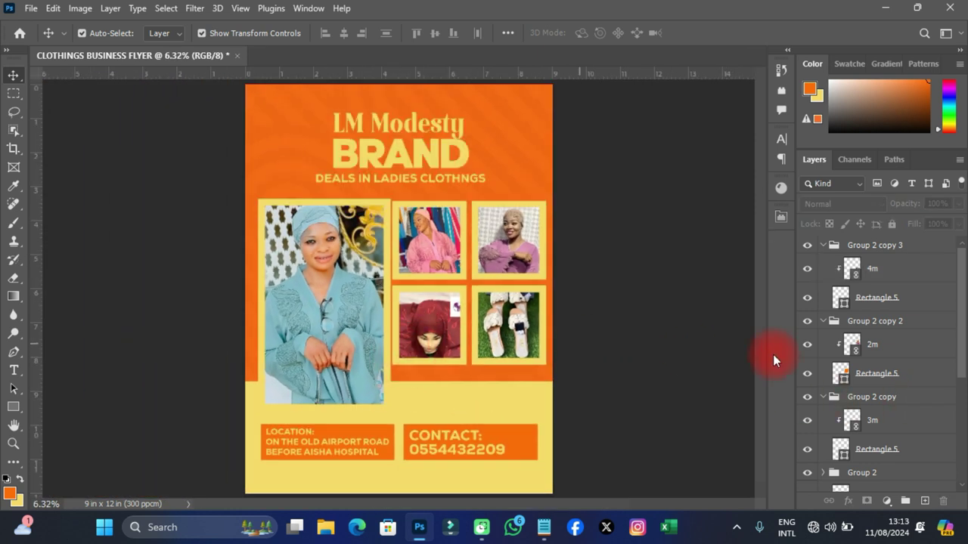
# Collapse the three expanded photo groups: Group 2 copy 3, Group 2 copy 2 and Group 2 copy
pyautogui.click(849, 251)
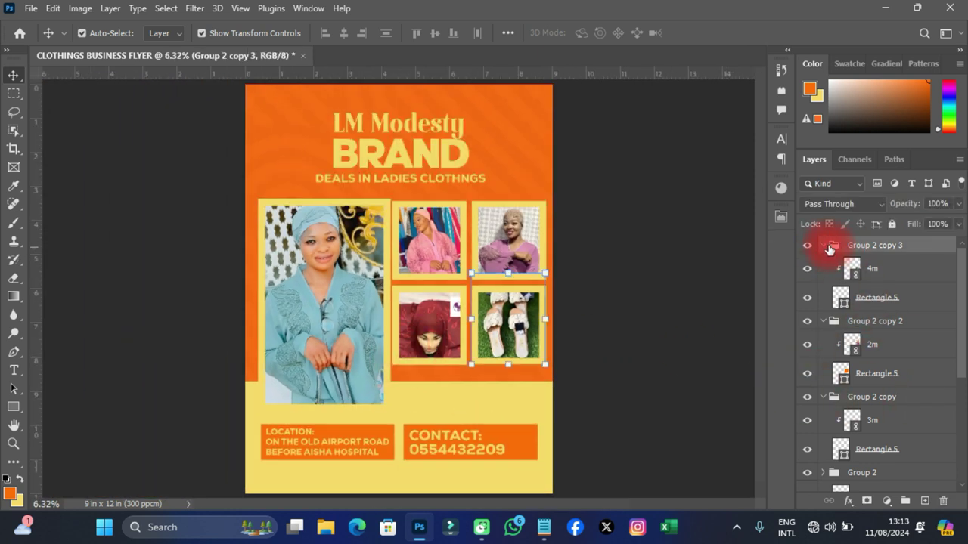
pyautogui.click(825, 245)
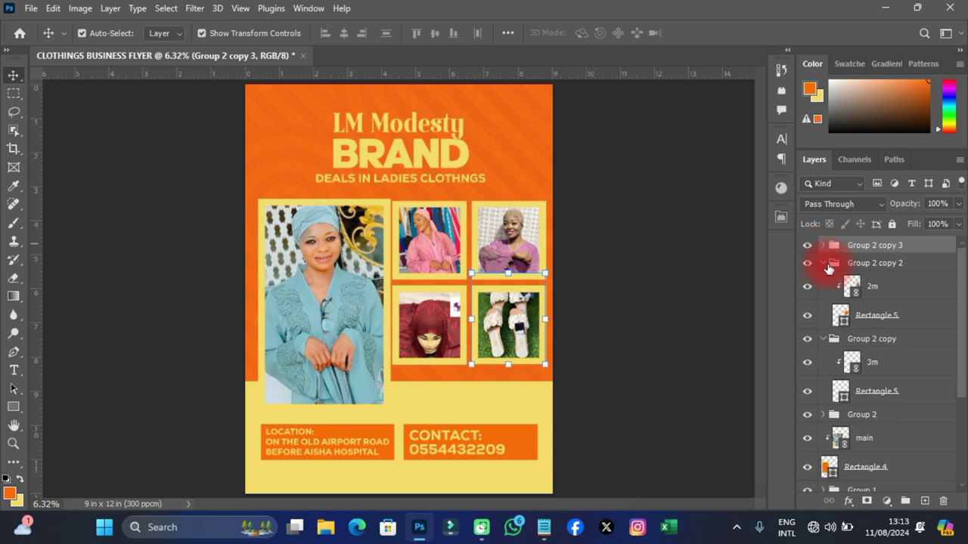
pyautogui.click(823, 264)
pyautogui.click(856, 266)
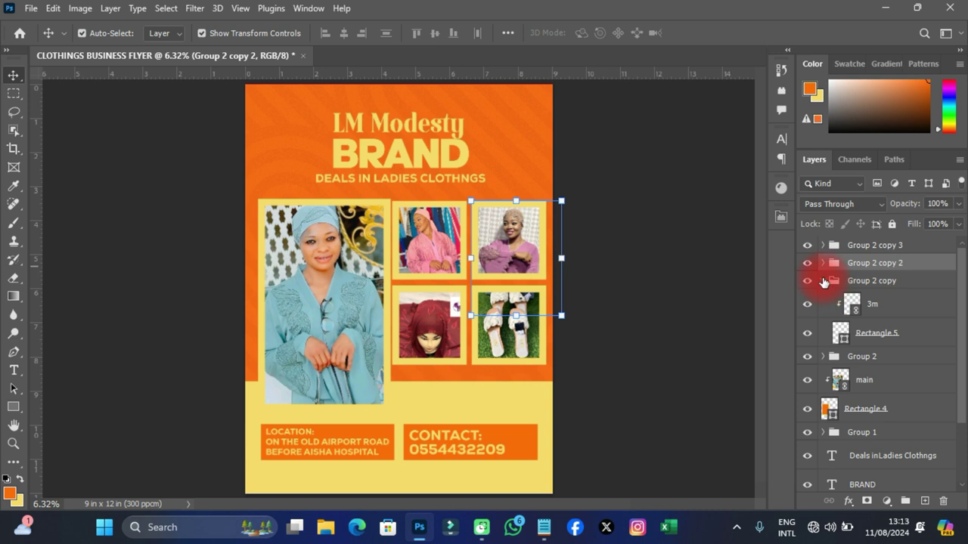
pyautogui.click(824, 281)
# Duplicate the headscarf and sandals photo groups and move the copies straight down to form a third row
pyautogui.click(870, 284)
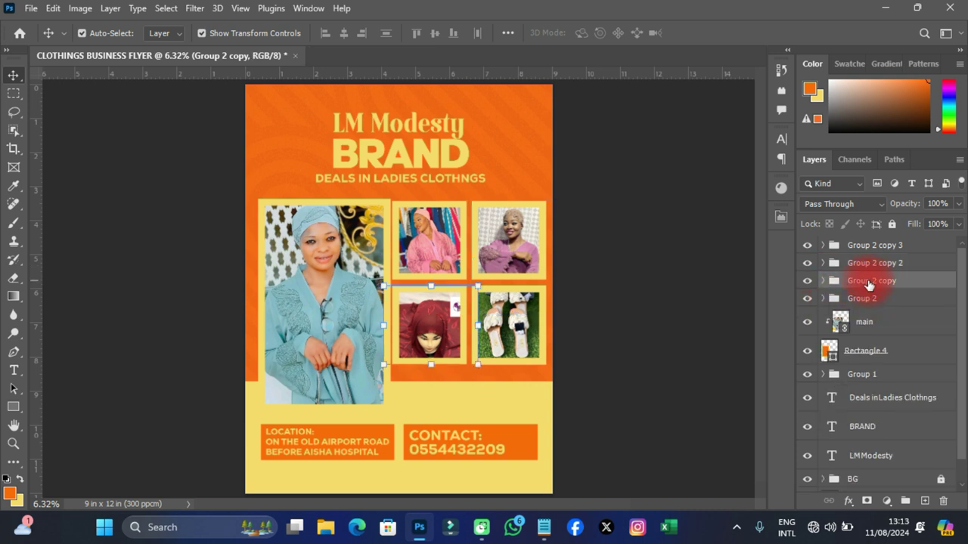
pyautogui.keyDown('ctrl'); pyautogui.click(875, 252); pyautogui.keyUp('ctrl')
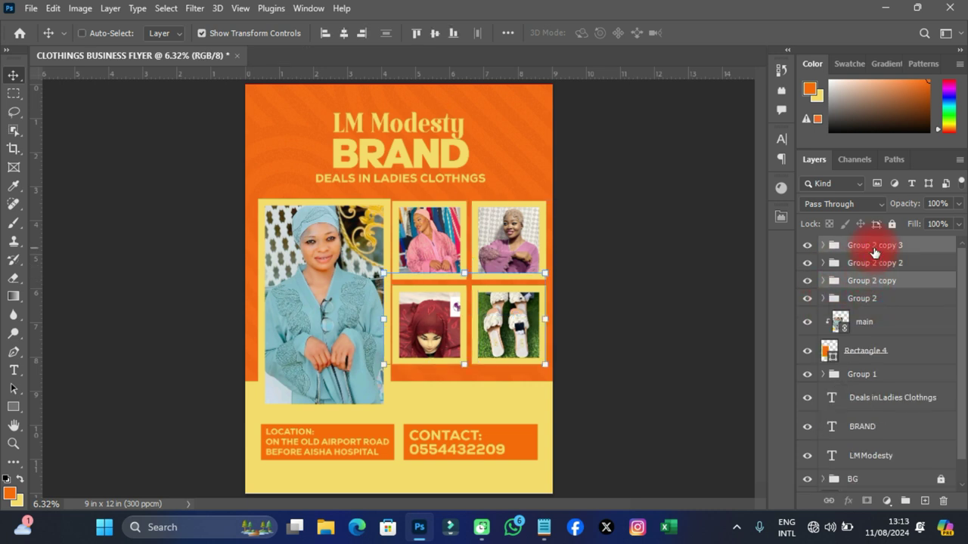
pyautogui.hotkey('ctrl', 'j')
pyautogui.moveTo(529, 347); pyautogui.dragTo(504, 417)
pyautogui.hotkey('shift', 'Down')
pyautogui.hotkey('shift', 'Down')
pyautogui.hotkey('shift', 'Down')
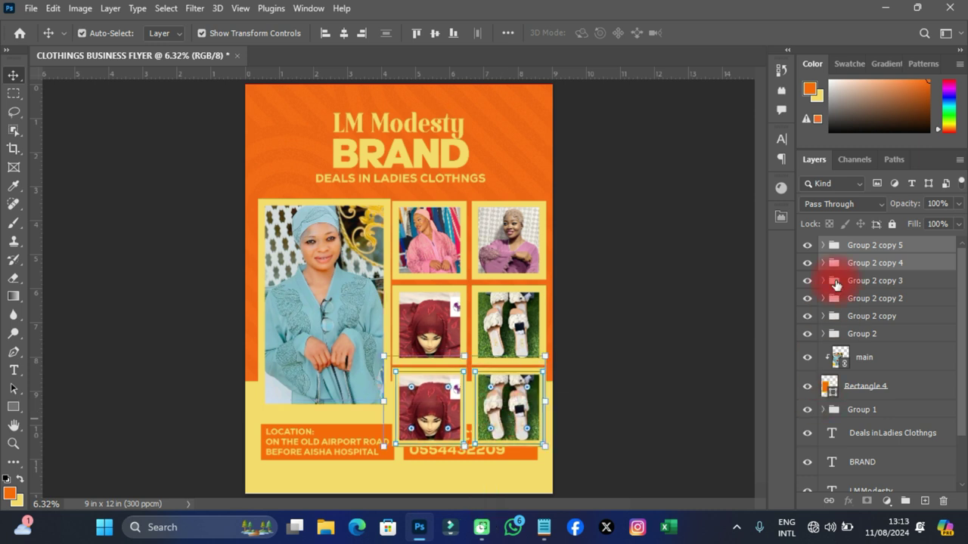
# Move the location and contact boxes group down to the flyer's bottom edge, clear of the third photo row
pyautogui.scroll(-1, 860, 401)
pyautogui.click(862, 392)
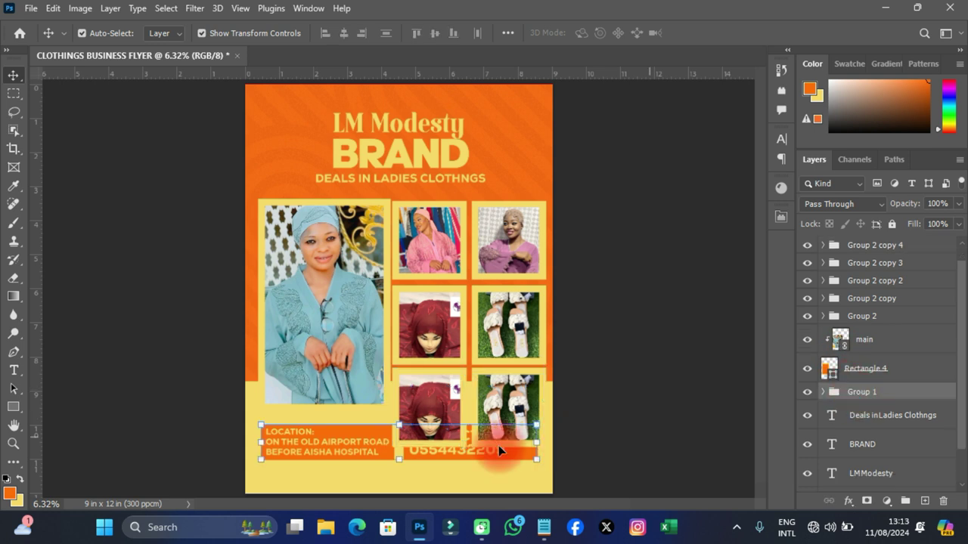
pyautogui.moveTo(461, 451); pyautogui.dragTo(468, 479)
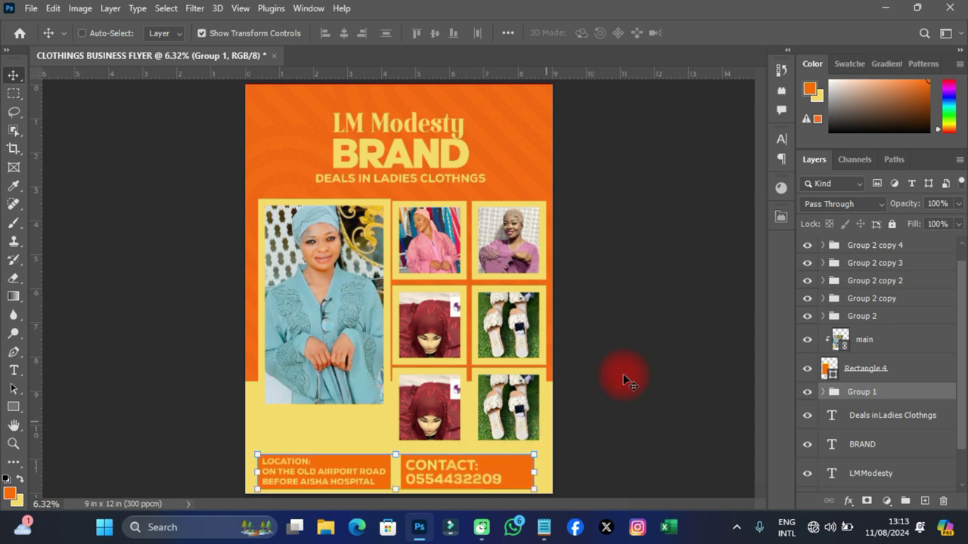
pyautogui.click(595, 296)
# Delete the 3m photo from the third row's left frame and place 5m.jpg there as a linked image
pyautogui.click(460, 400)
pyautogui.scroll(1, 460, 401)
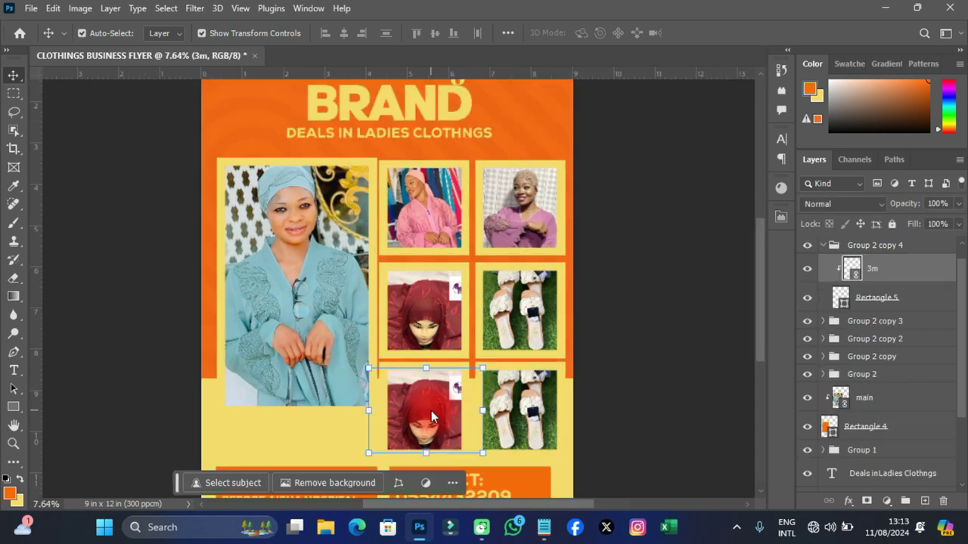
pyautogui.press('Delete')
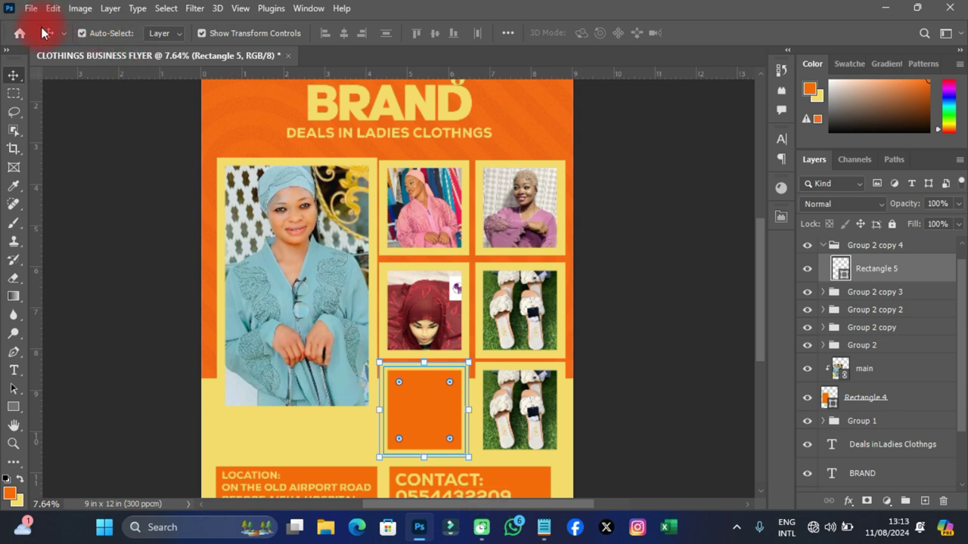
pyautogui.click(31, 9)
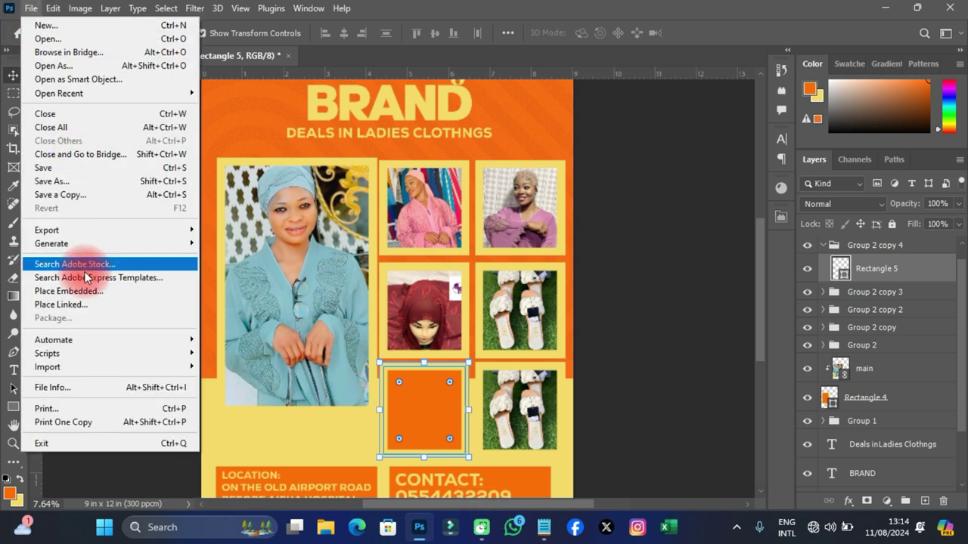
pyautogui.click(81, 305)
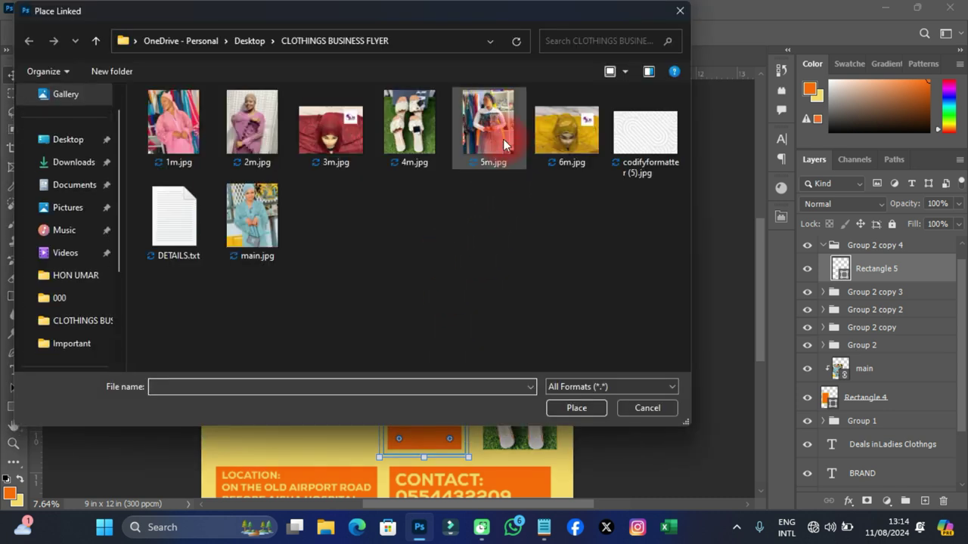
pyautogui.press('Escape')
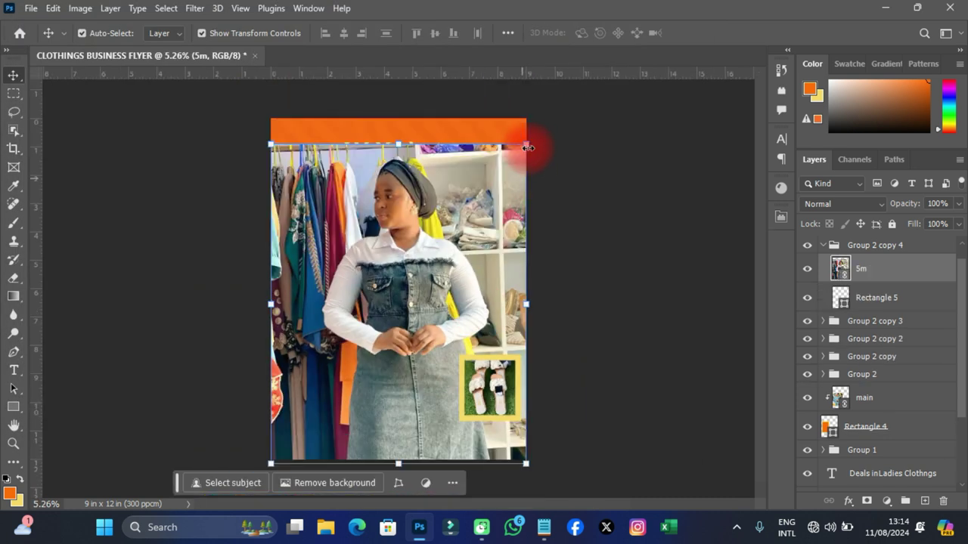
# Scale the 5m photo to 36.28%, move it over the third row's left frame and clip it to the frame's rectangle
pyautogui.moveTo(527, 144); pyautogui.dragTo(480, 212)
pyautogui.moveTo(451, 284); pyautogui.dragTo(446, 385)
pyautogui.click(451, 401)
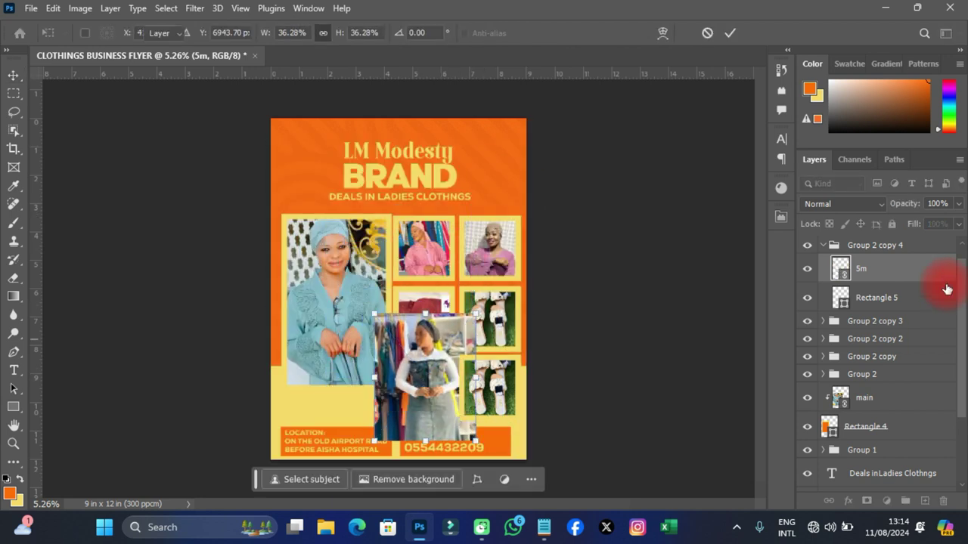
pyautogui.rightClick(893, 268)
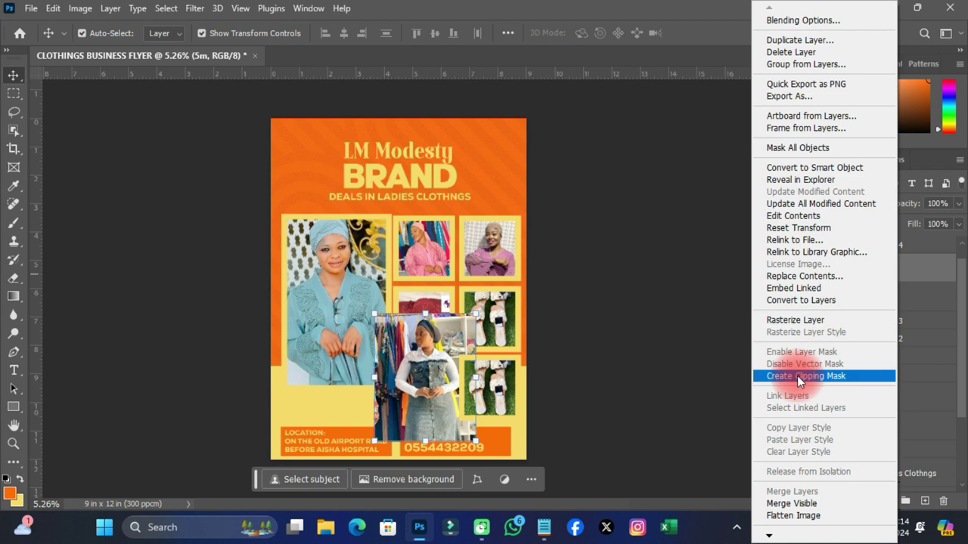
pyautogui.click(797, 375)
# Shrink the clipped 5m photo to 23.34% and position it so the woman's head and upper body fill the frame
pyautogui.scroll(4, 437, 416)
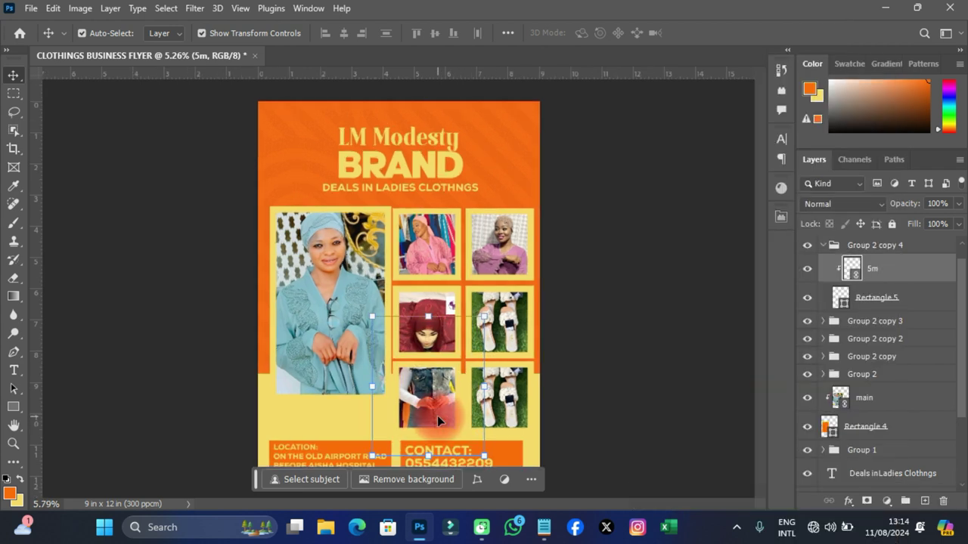
pyautogui.moveTo(447, 373); pyautogui.dragTo(446, 424)
pyautogui.moveTo(502, 373); pyautogui.dragTo(476, 345)
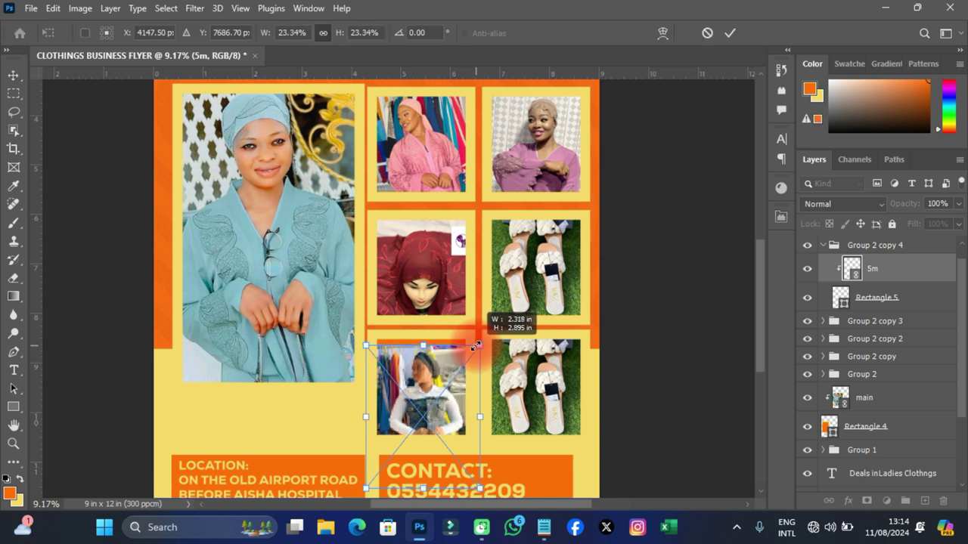
pyautogui.moveTo(409, 366); pyautogui.dragTo(410, 354)
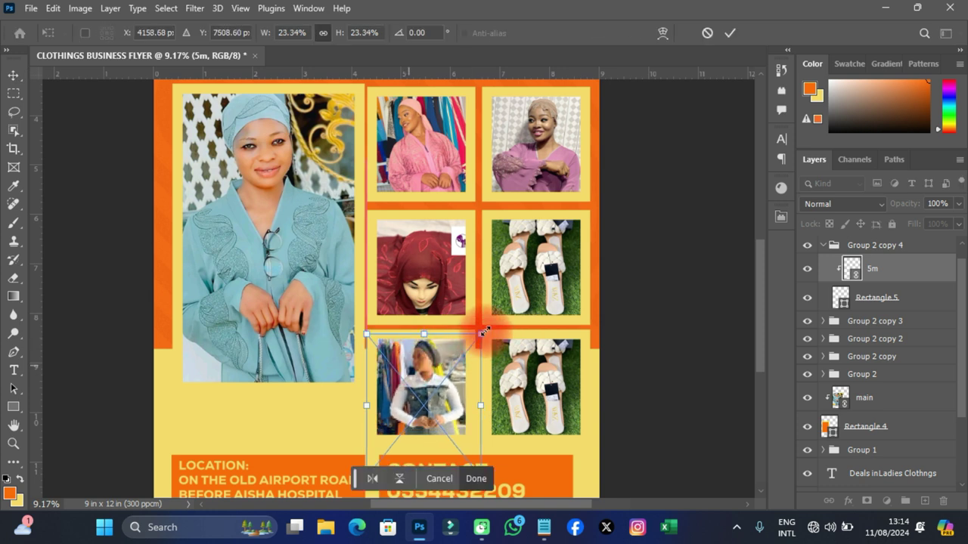
pyautogui.click(724, 34)
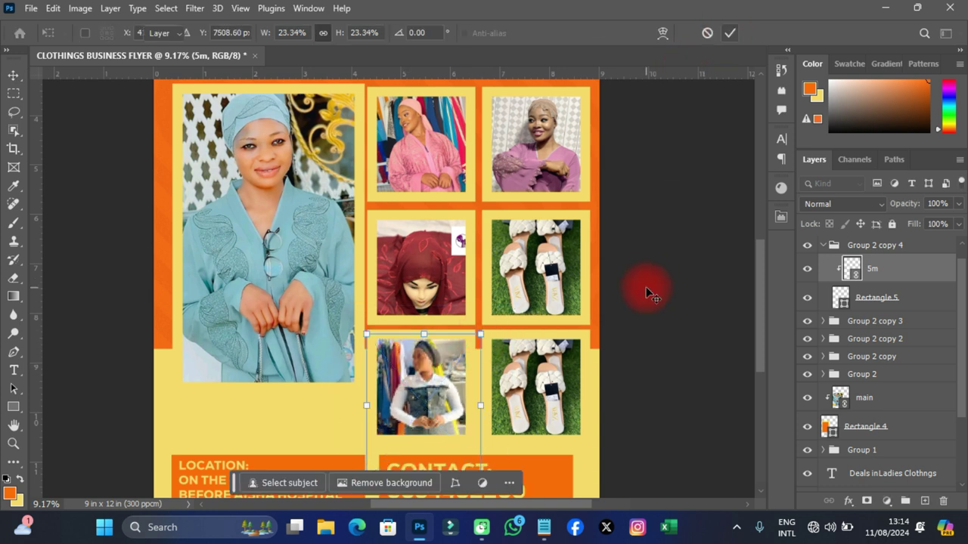
pyautogui.moveTo(443, 391); pyautogui.dragTo(438, 362)
# Delete the sandals photo 4m from the third row's right frame and place 6m.jpg there as a linked image
pyautogui.hotkey('ctrl', '0')
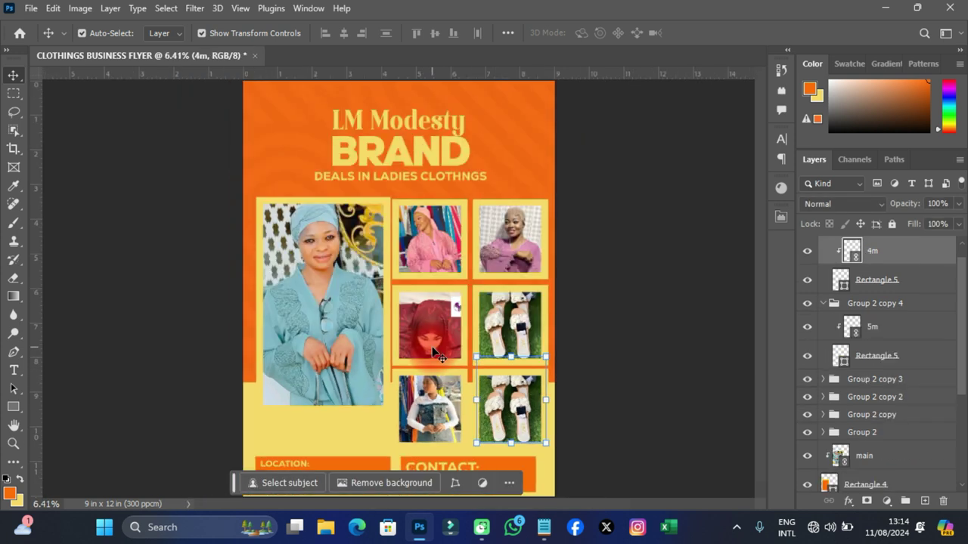
pyautogui.press('Delete')
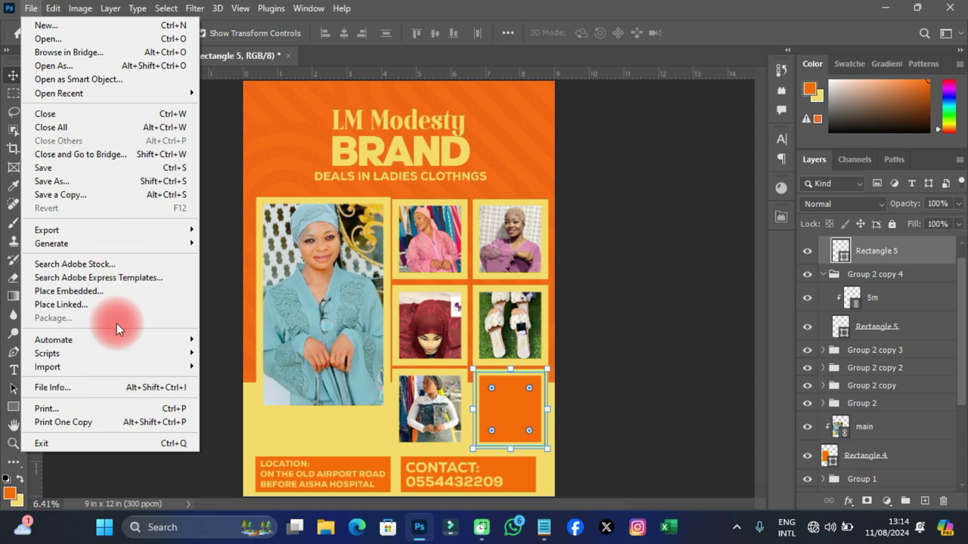
pyautogui.click(95, 304)
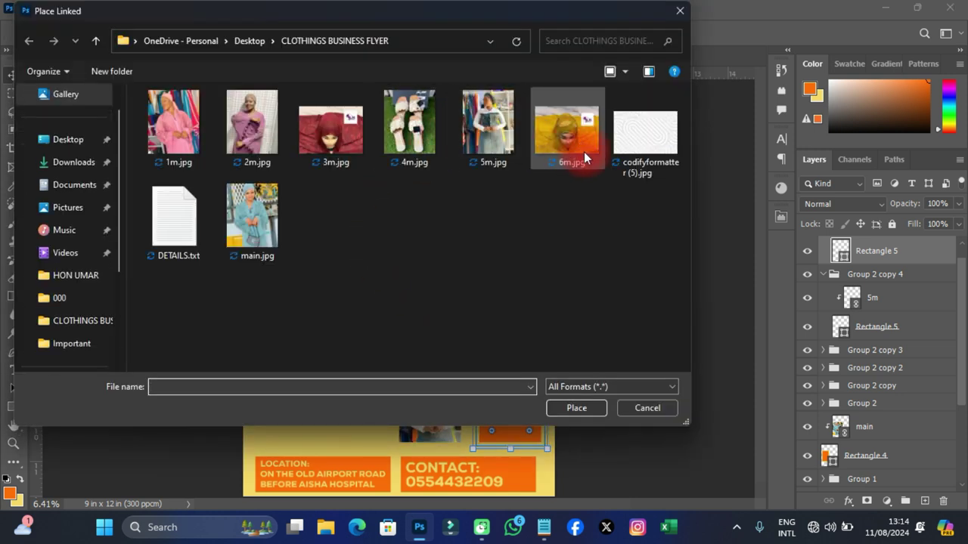
pyautogui.doubleClick(564, 143)
# Scale the 6m photo to 43.90%, move it over the third row's right frame and clip it to the frame's rectangle
pyautogui.moveTo(558, 168); pyautogui.dragTo(483, 238)
pyautogui.moveTo(432, 292); pyautogui.dragTo(523, 403)
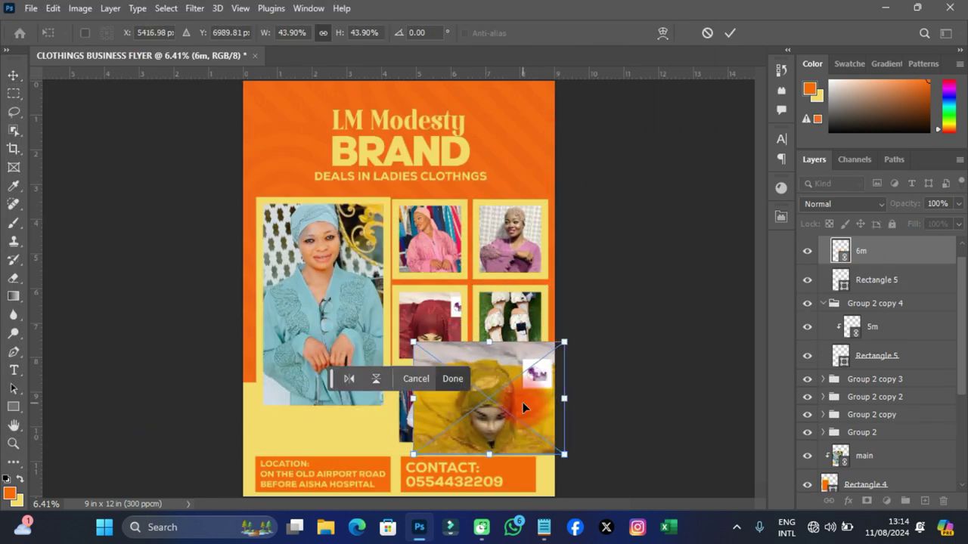
pyautogui.press('Return')
pyautogui.rightClick(877, 254)
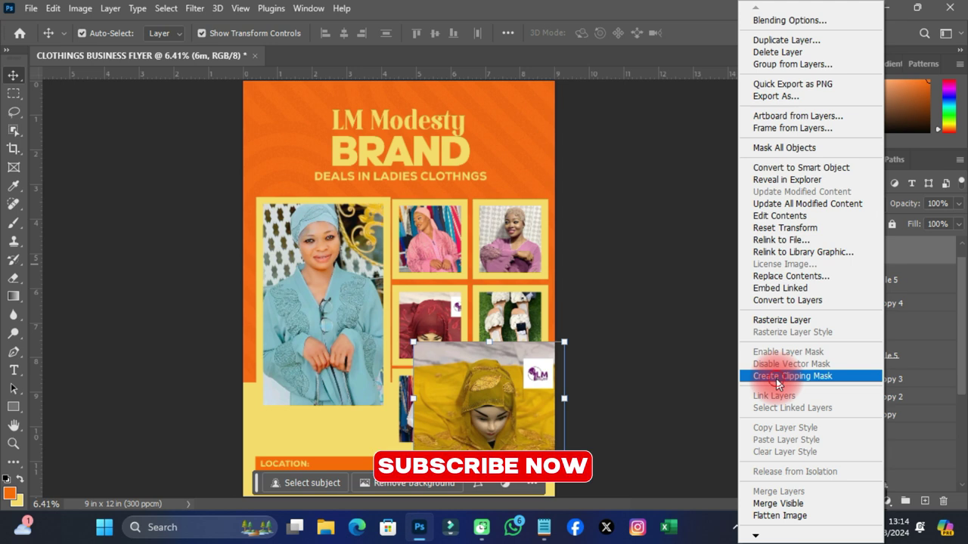
pyautogui.click(776, 379)
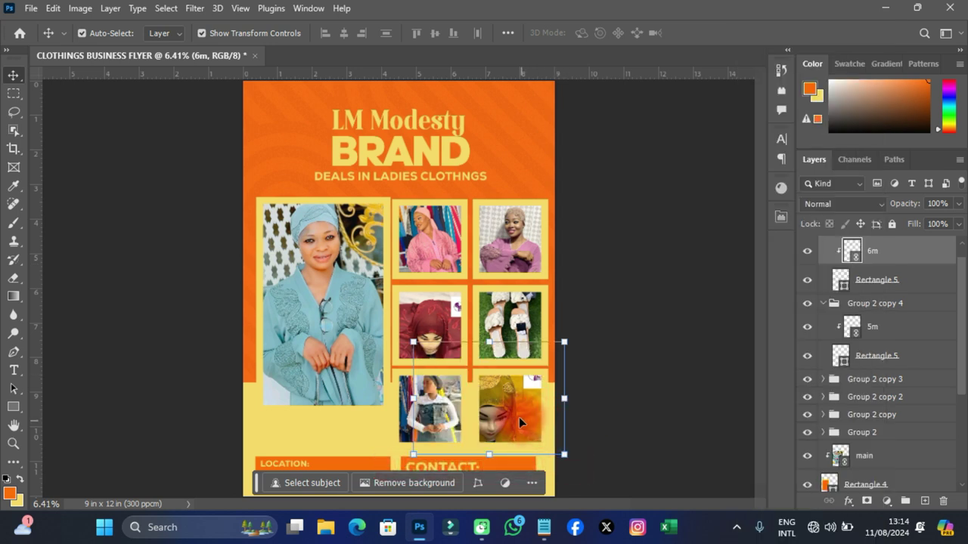
# Shrink the clipped 6m photo to 28.61% and center the yellow headscarf within its frame
pyautogui.moveTo(513, 401); pyautogui.dragTo(530, 396)
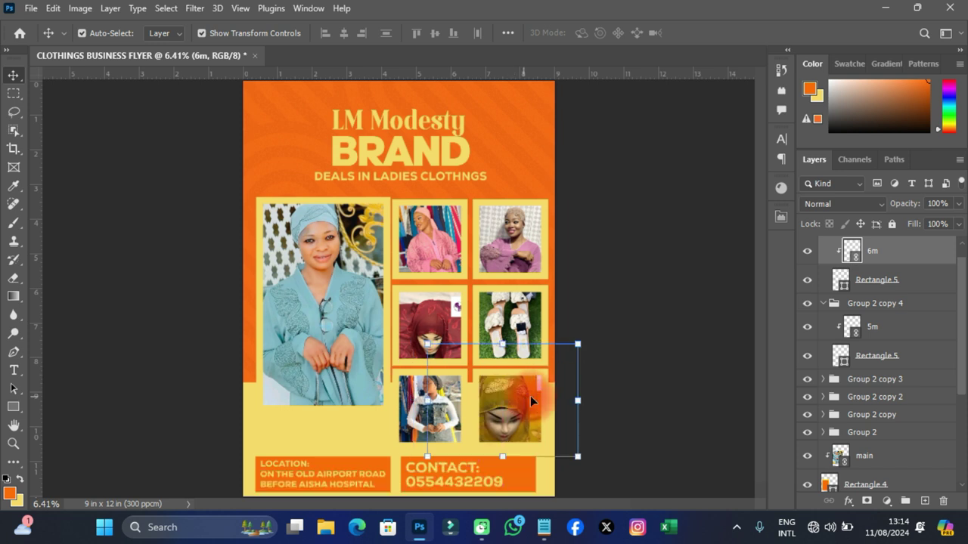
pyautogui.moveTo(575, 344); pyautogui.dragTo(548, 365)
pyautogui.moveTo(522, 395)
pyautogui.mouseDown()
pyautogui.moveTo(527, 420)
pyautogui.moveTo(526, 412)
pyautogui.mouseUp()
pyautogui.press('Return')
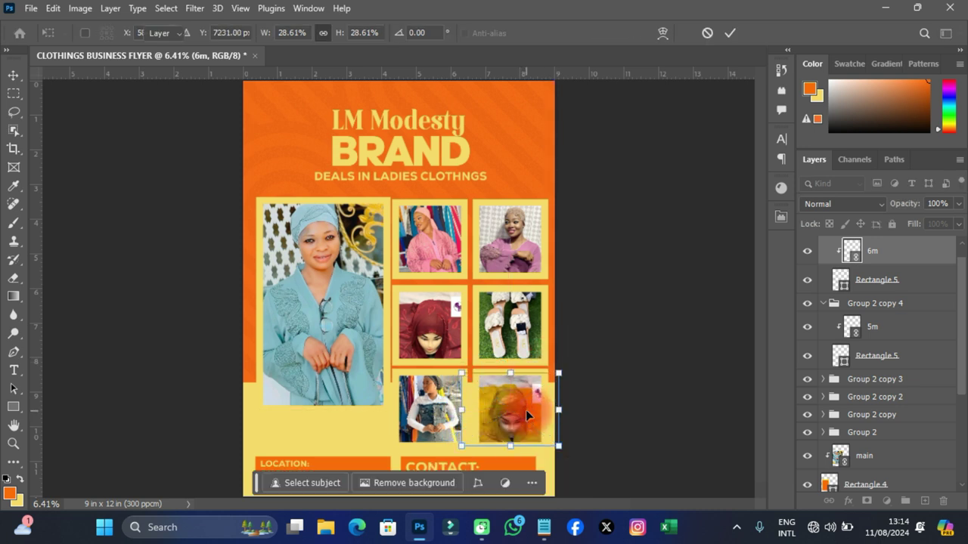
pyautogui.click(654, 245)
pyautogui.hotkey('ctrl', '-')
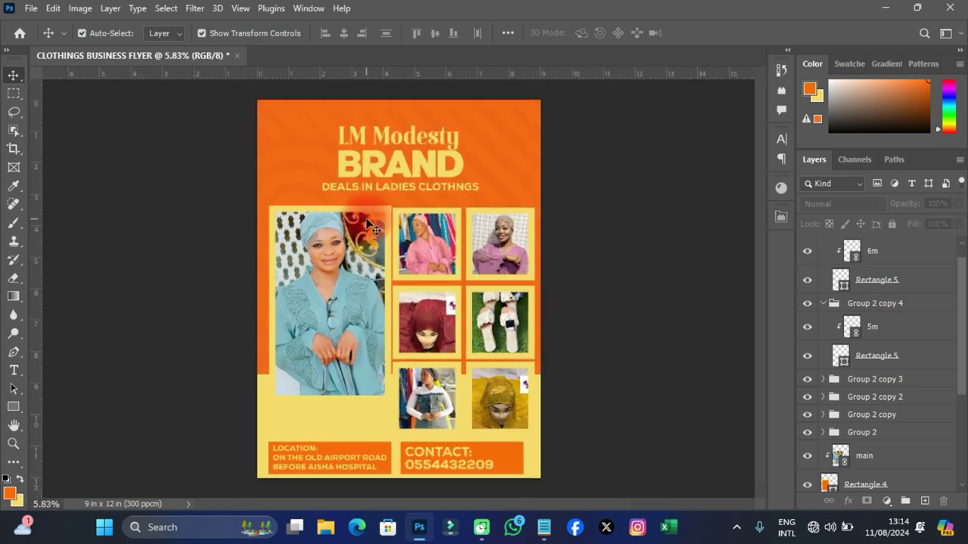
# Unlock the BG group and expand it to reach its background layers
pyautogui.hotkey('ctrl', '+')
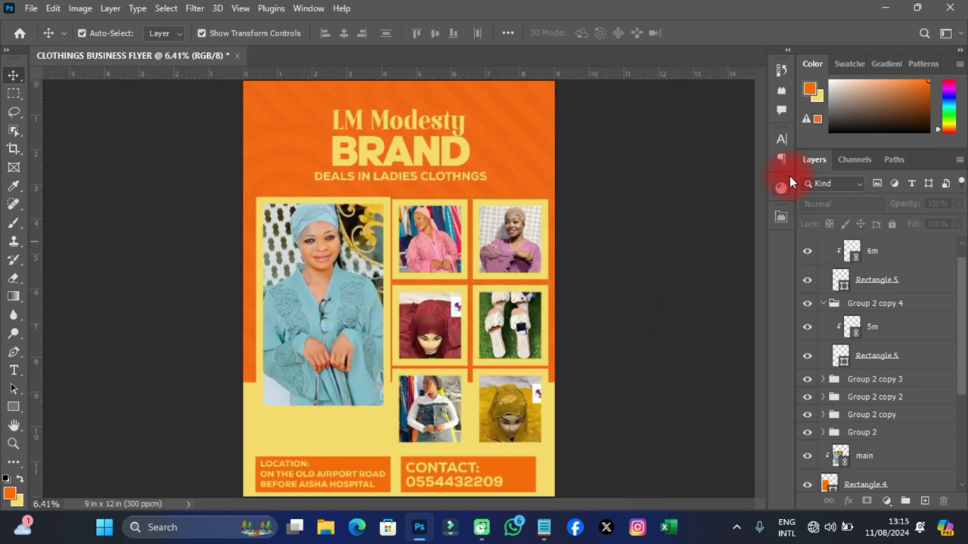
pyautogui.scroll(1, 643, 269)
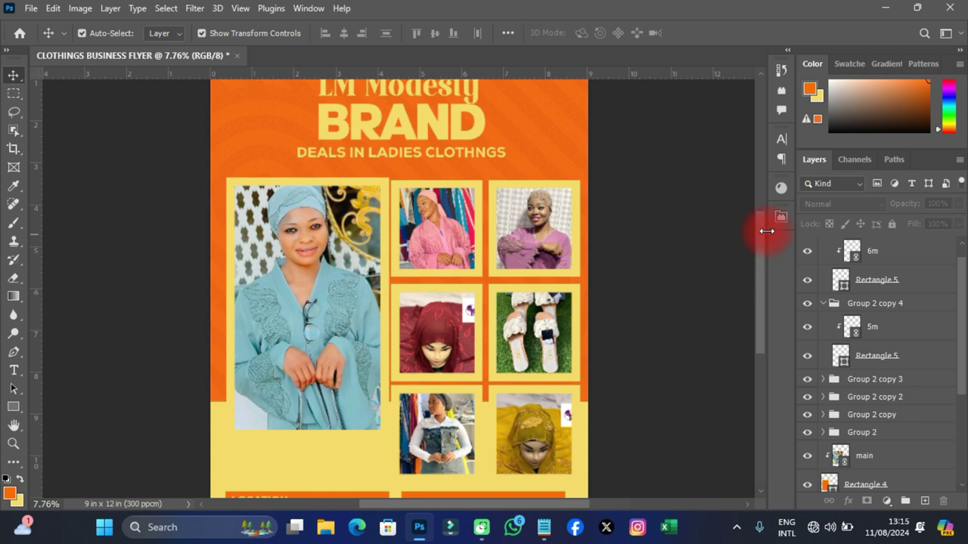
pyautogui.moveTo(762, 232); pyautogui.dragTo(767, 259)
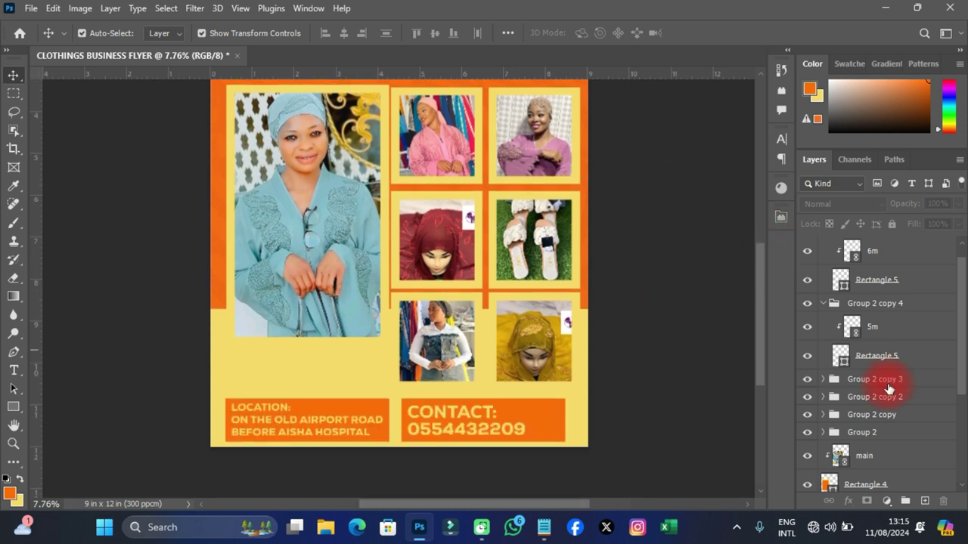
pyautogui.scroll(-2, 879, 401)
pyautogui.click(862, 397)
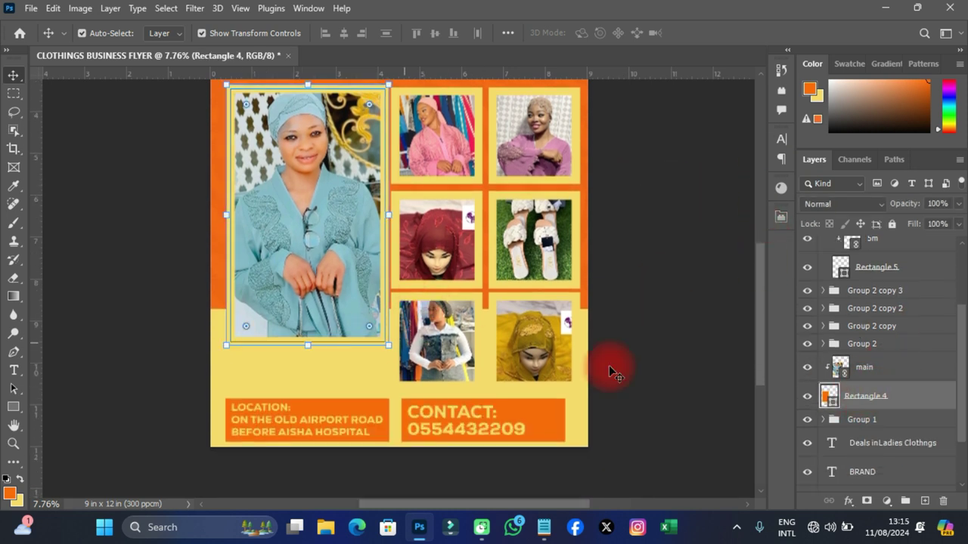
pyautogui.scroll(-2, 855, 401)
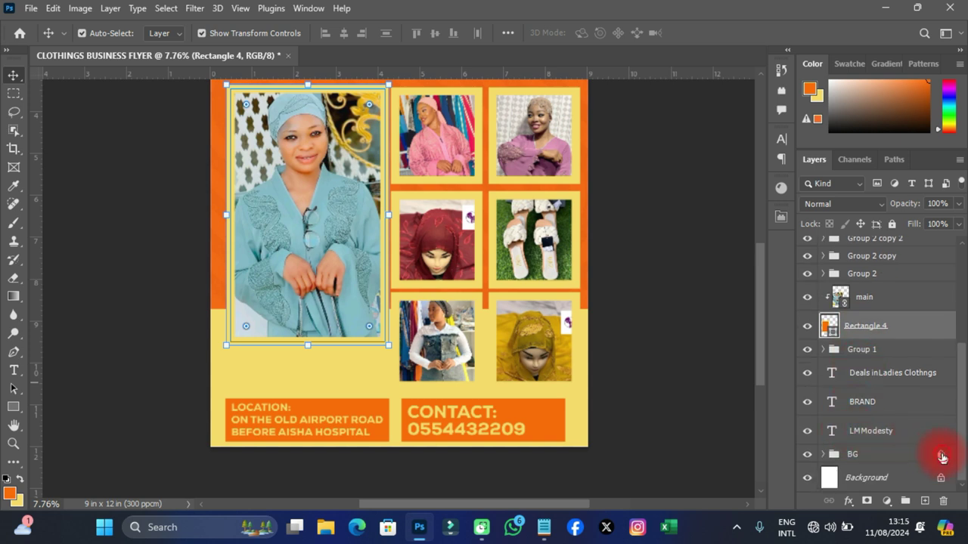
pyautogui.click(825, 455)
pyautogui.scroll(-2, 854, 423)
# Stretch the BG group's Rectangle 1 downward from its bottom edge to 112.67% of its height
pyautogui.click(862, 452)
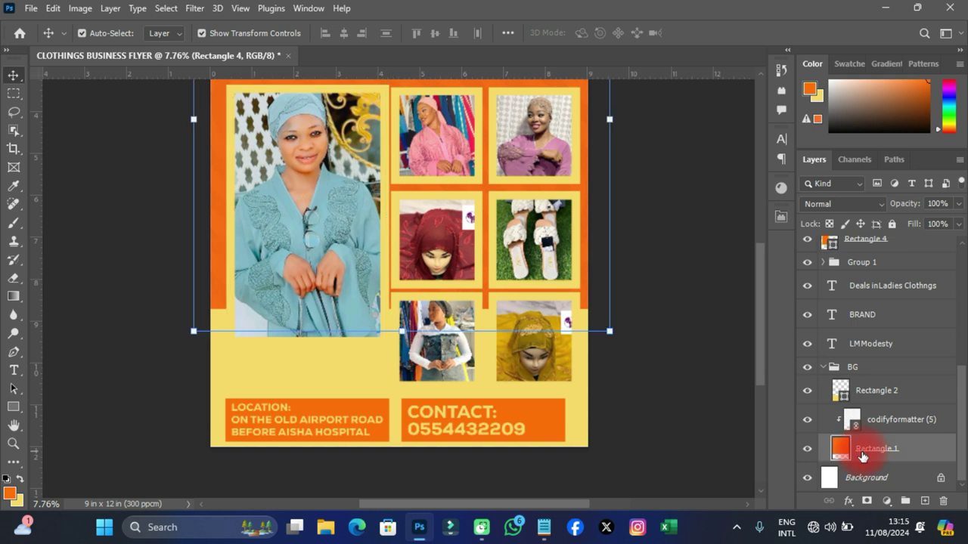
pyautogui.scroll(-3, 400, 431)
pyautogui.moveTo(401, 371); pyautogui.dragTo(418, 398)
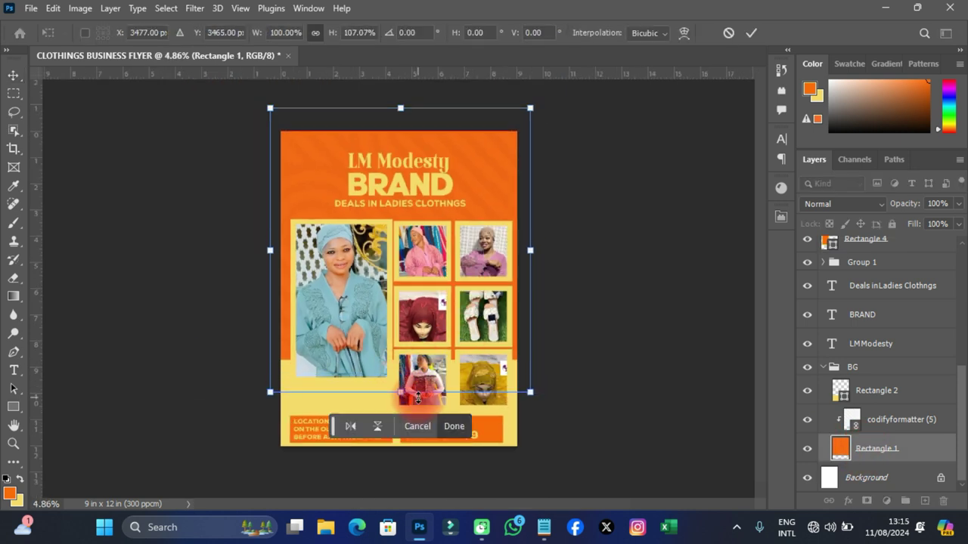
pyautogui.moveTo(401, 392); pyautogui.dragTo(404, 407)
pyautogui.hotkey('ctrl', 'z')
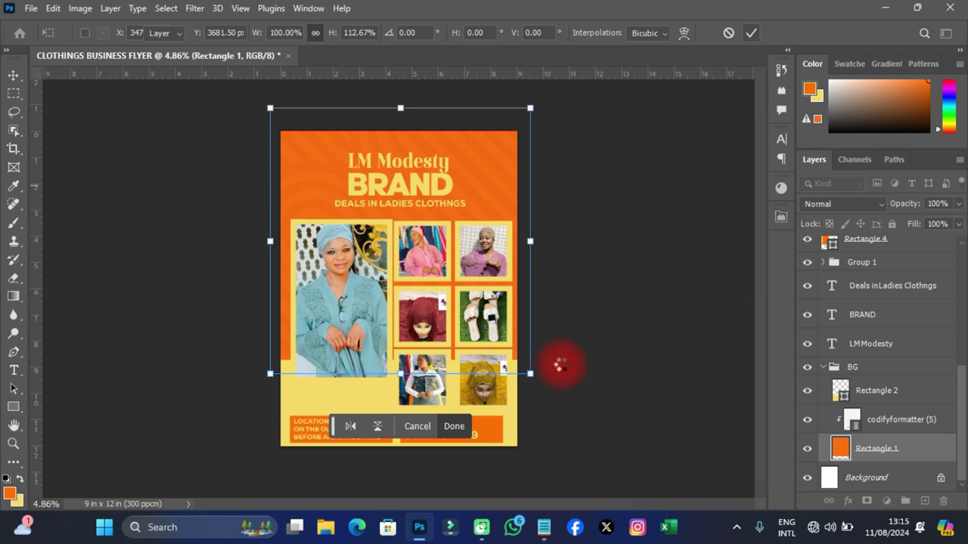
pyautogui.click(562, 365)
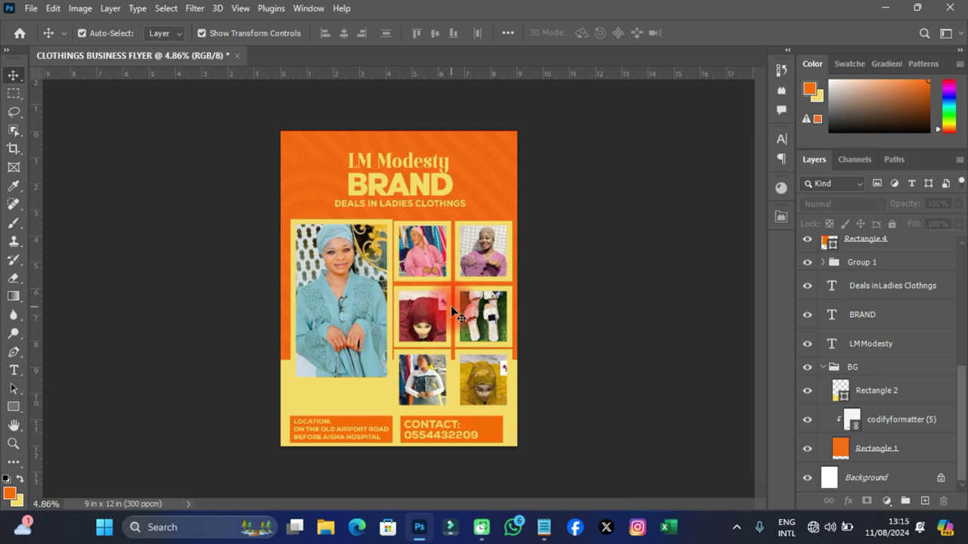
# Collapse the two expanded third-row photo groups, Group 2 copy 5 and Group 2 copy 4
pyautogui.click(893, 285)
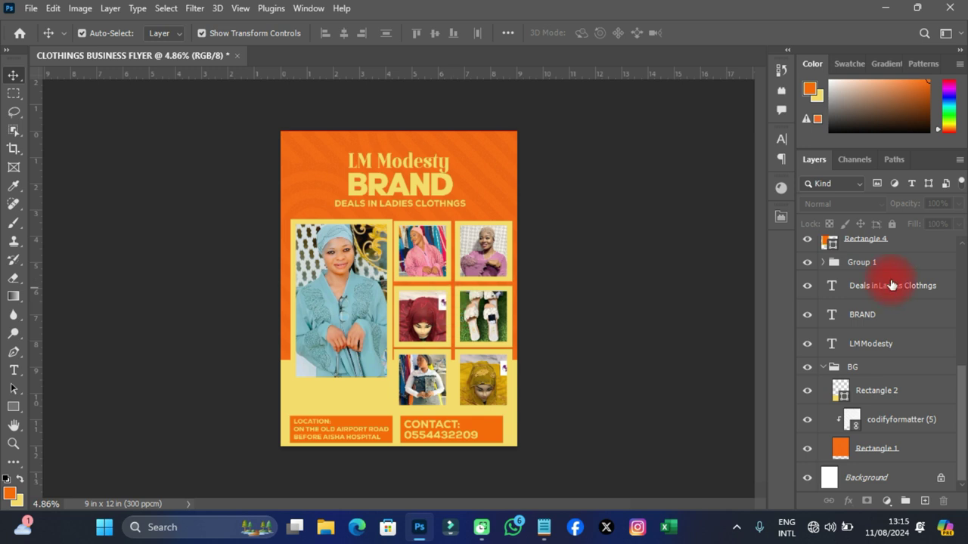
pyautogui.scroll(3, 884, 290)
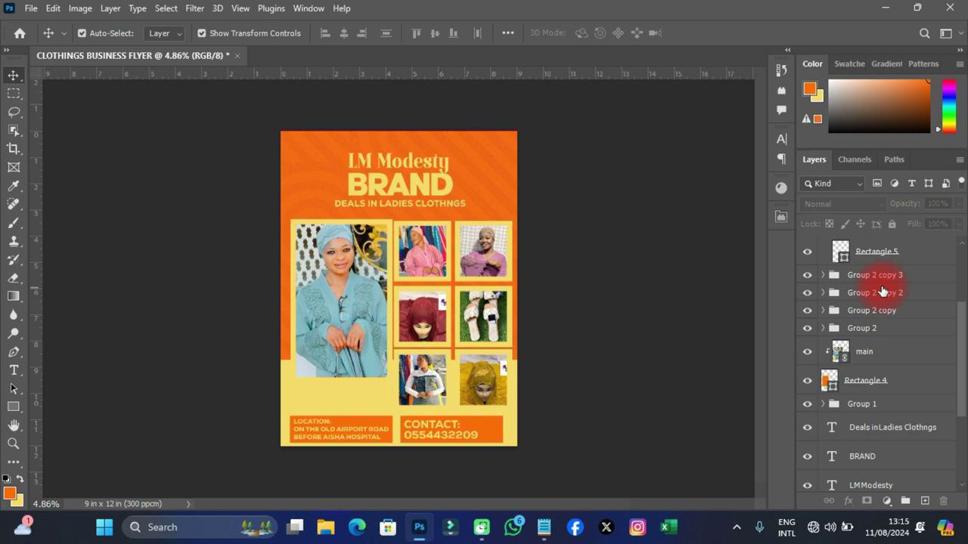
pyautogui.scroll(5, 881, 292)
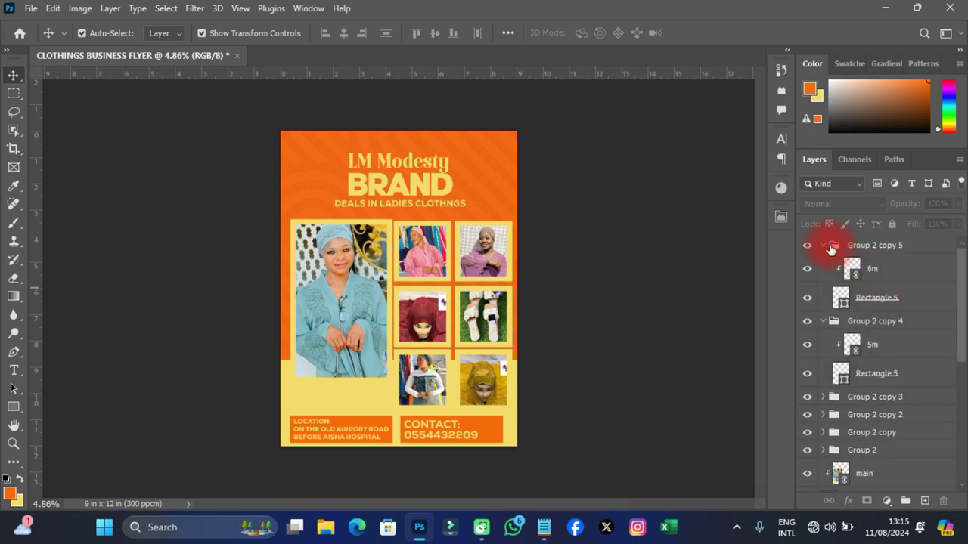
pyautogui.click(825, 246)
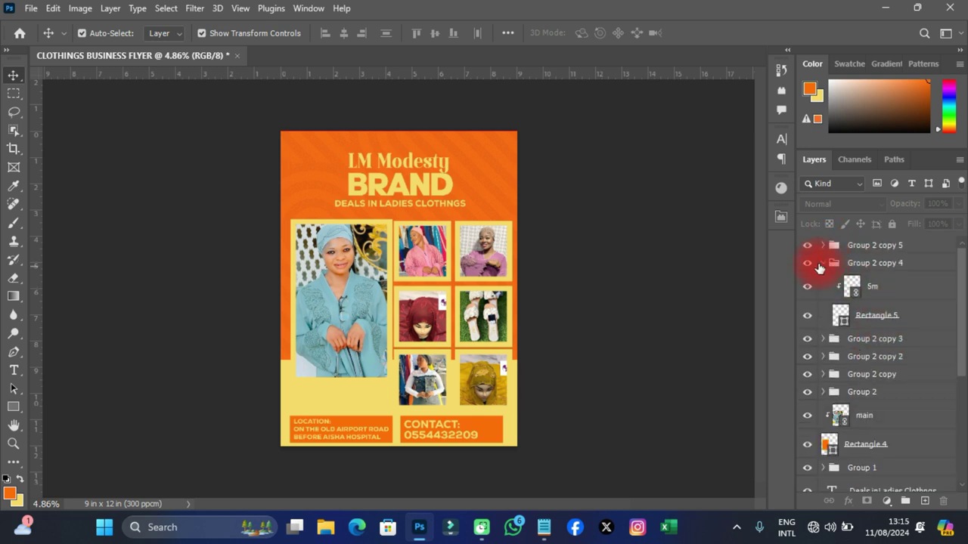
pyautogui.click(824, 265)
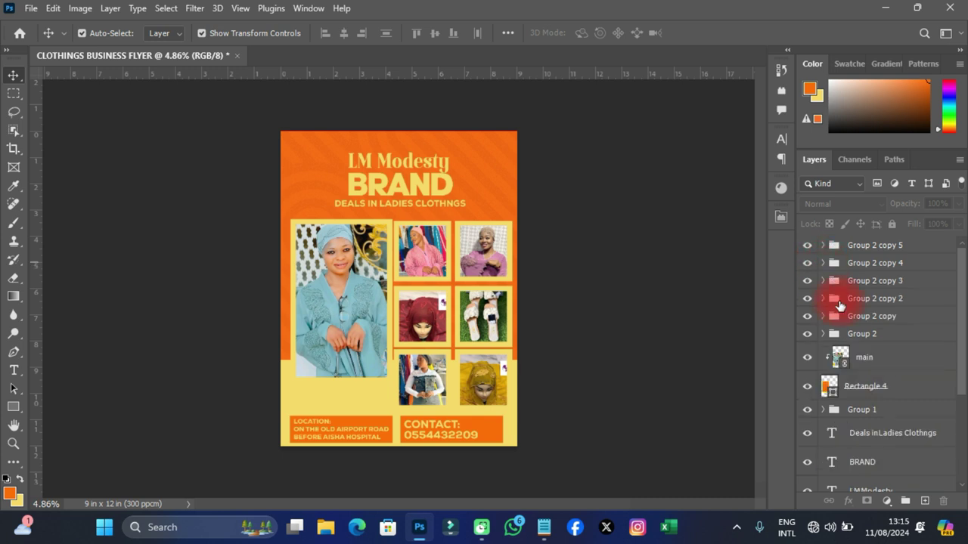
# Combine the six small photo groups, from Group 2 through Group 2 copy 5, into one group
pyautogui.click(864, 333)
pyautogui.keyDown('shift'); pyautogui.click(864, 248); pyautogui.keyUp('shift')
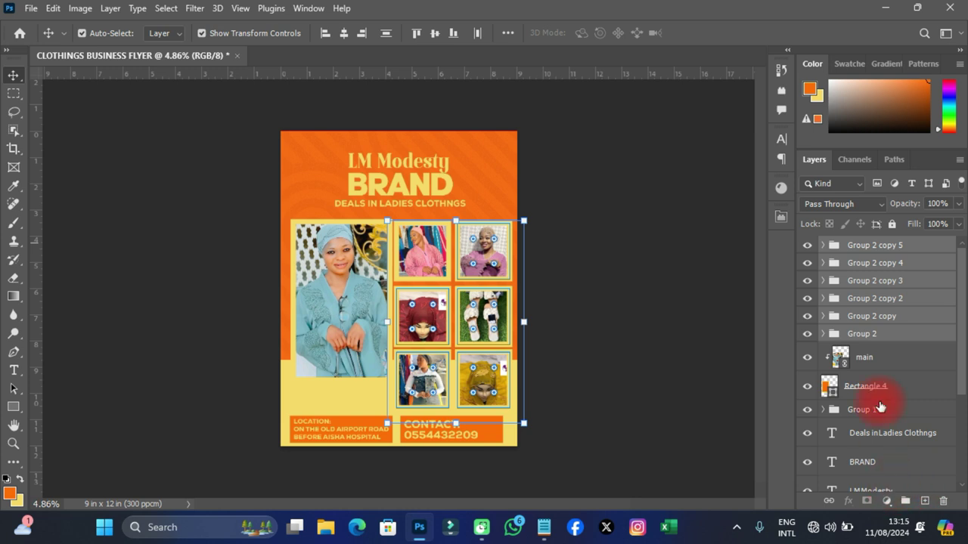
pyautogui.hotkey('ctrl', 'g')
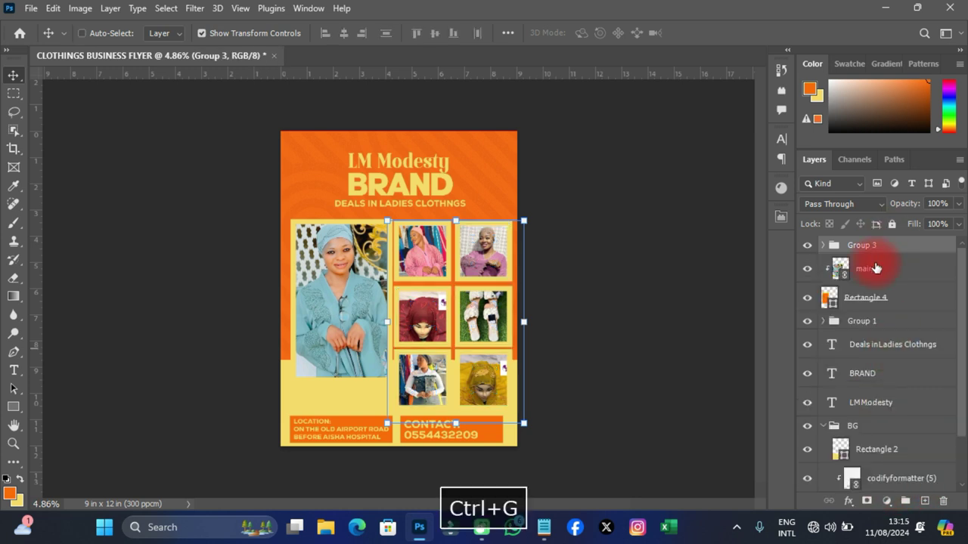
# Add a horizontal guide along the top of the photos and nudge the main photo with its Rectangle 4 frame down to it
pyautogui.moveTo(415, 74); pyautogui.dragTo(420, 222)
pyautogui.click(855, 306)
pyautogui.keyDown('shift'); pyautogui.click(864, 268); pyautogui.keyUp('shift')
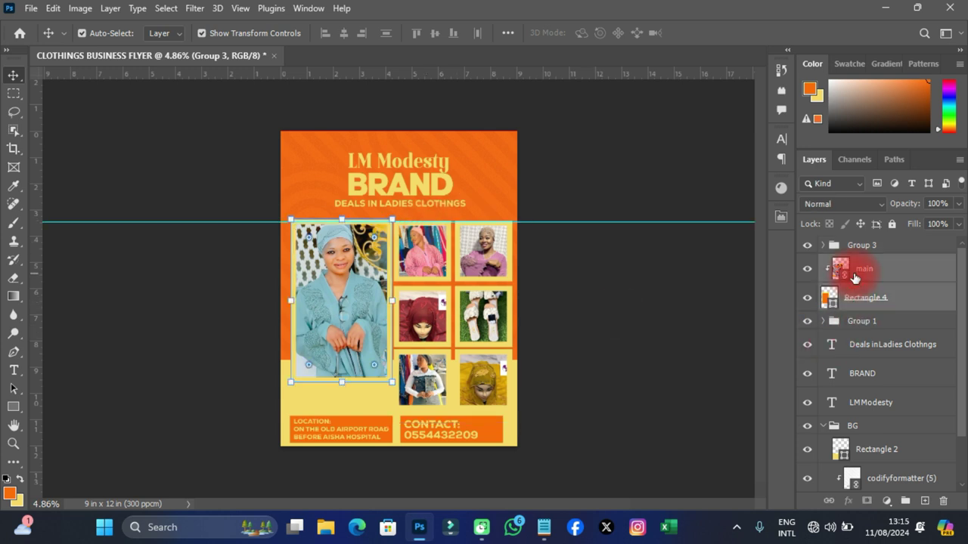
pyautogui.scroll(3, 369, 198)
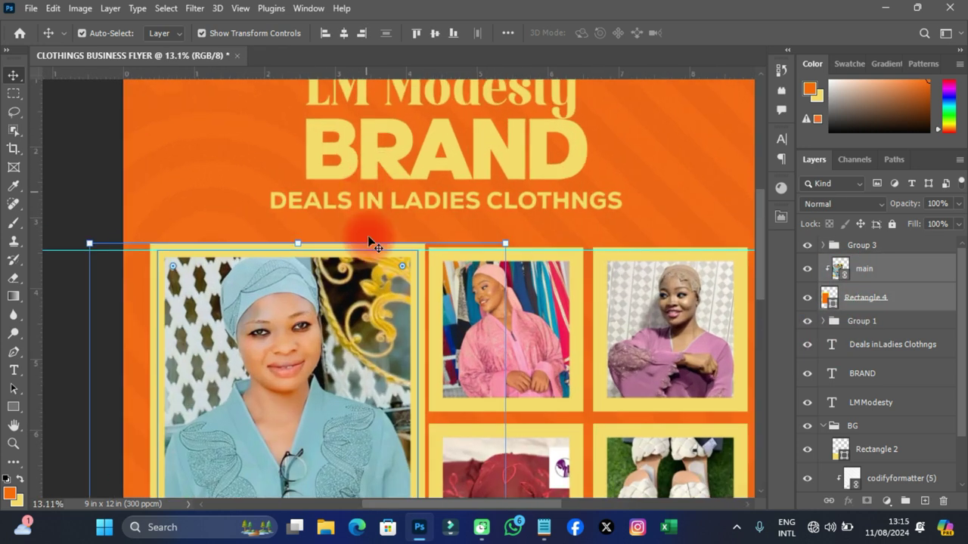
pyautogui.scroll(3, 367, 235)
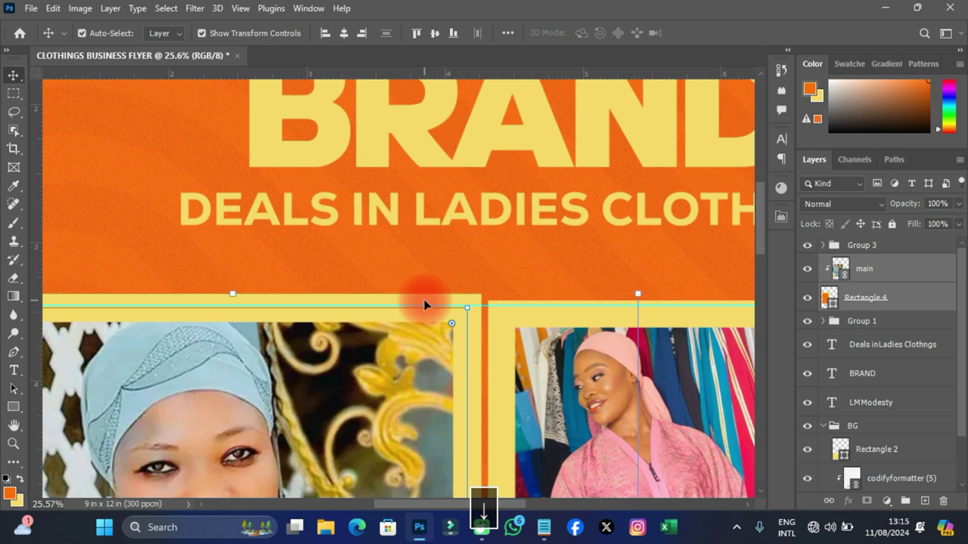
pyautogui.hotkey('shift', 'Down')
pyautogui.hotkey('shift', 'Down')
pyautogui.hotkey('shift', 'Down')
pyautogui.hotkey('shift', 'Down')
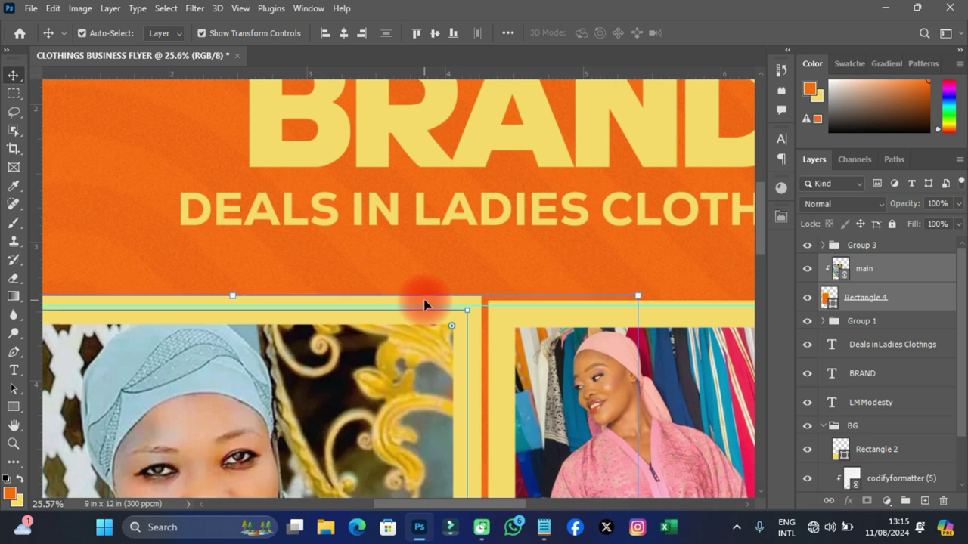
pyautogui.hotkey('shift', 'Down')
pyautogui.hotkey('shift', 'Down')
pyautogui.hotkey('shift', 'Down')
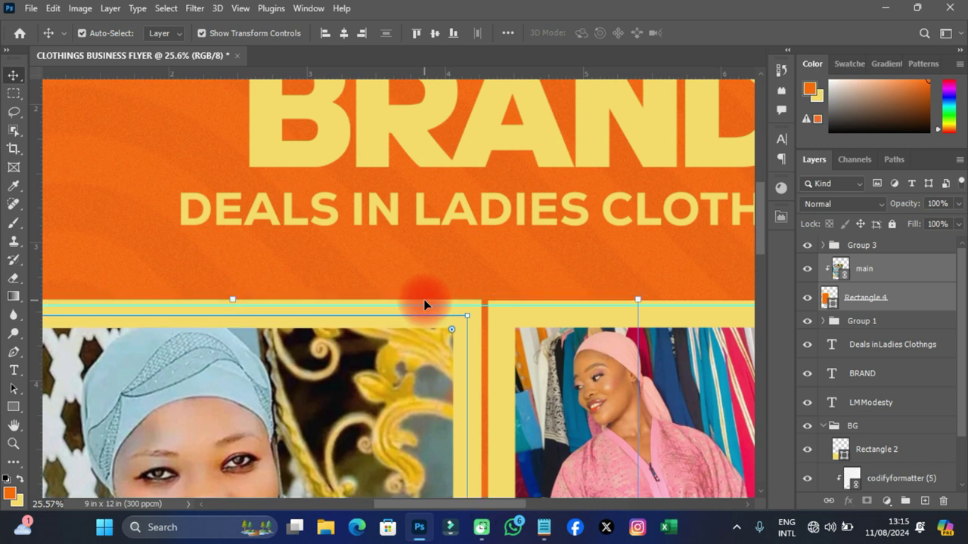
pyautogui.hotkey('shift', 'Down')
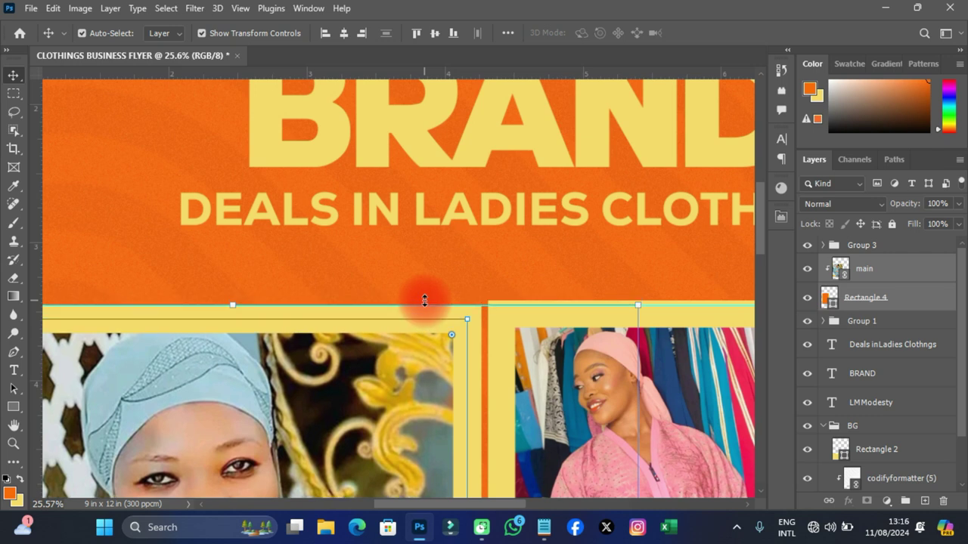
# Nudge Group 3, the six small photos, down until its top edge meets the horizontal guide
pyautogui.click(852, 245)
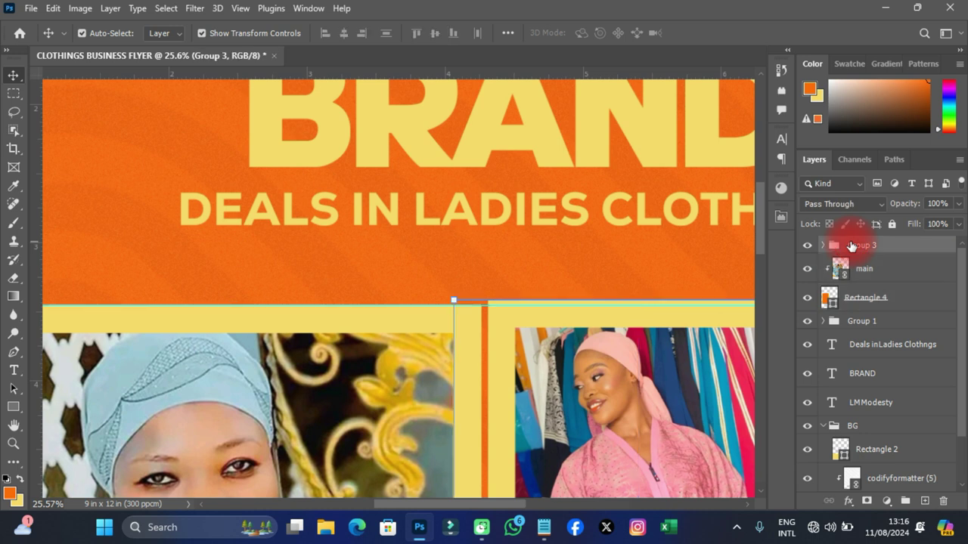
pyautogui.hotkey('shift', 'Down')
pyautogui.hotkey('shift', 'Down')
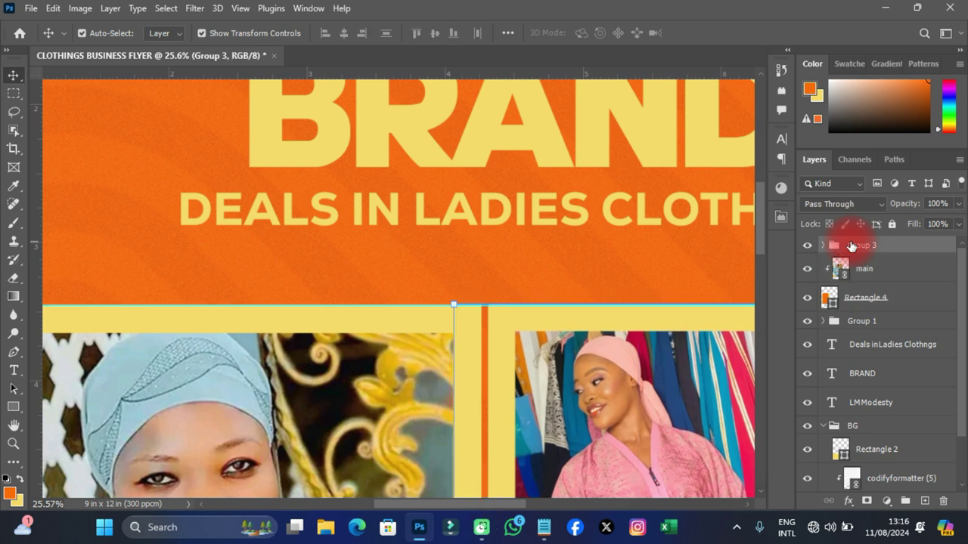
pyautogui.hotkey('shift', 'Down')
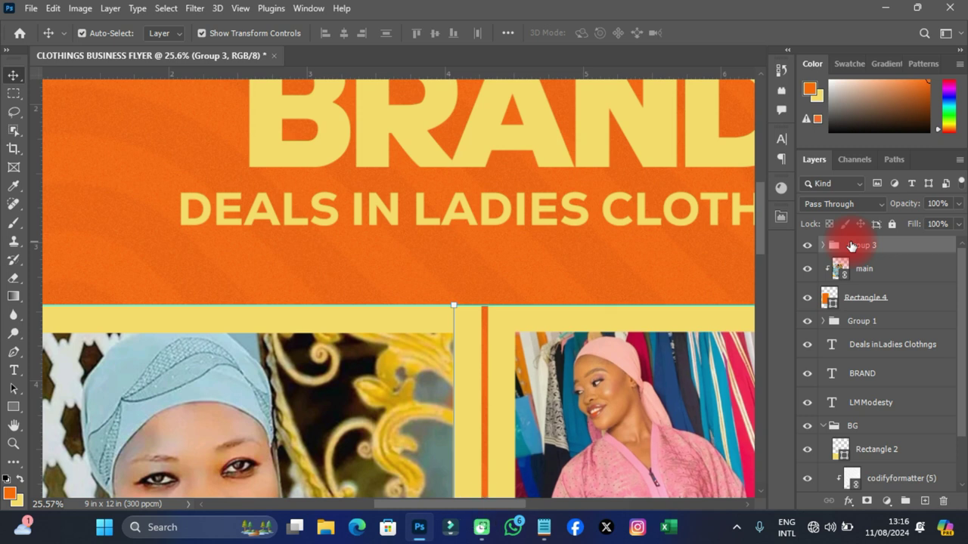
# Scale Group 3, the main photo and Rectangle 4 together to 89.37% and move them up to the guide
pyautogui.scroll(-8, 508, 153)
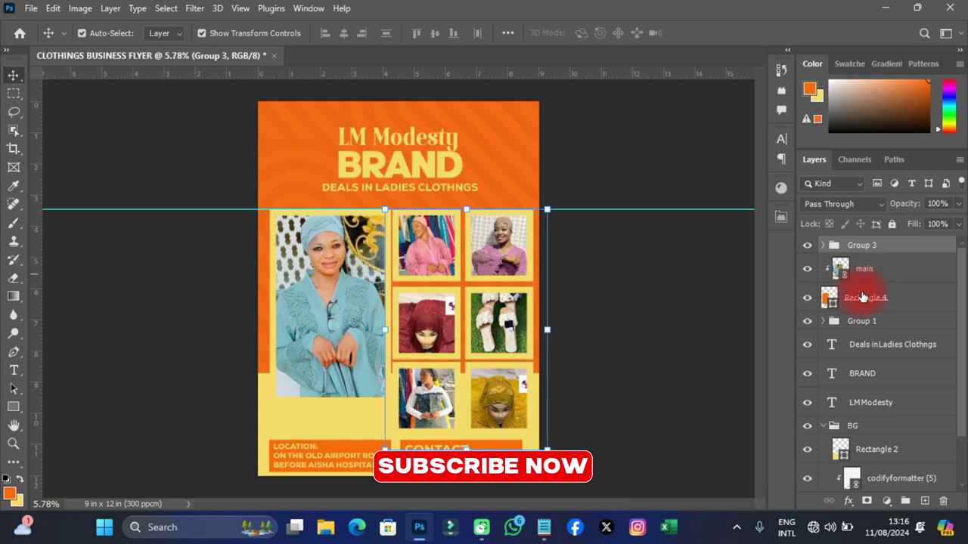
pyautogui.keyDown('shift'); pyautogui.click(862, 297); pyautogui.keyUp('shift')
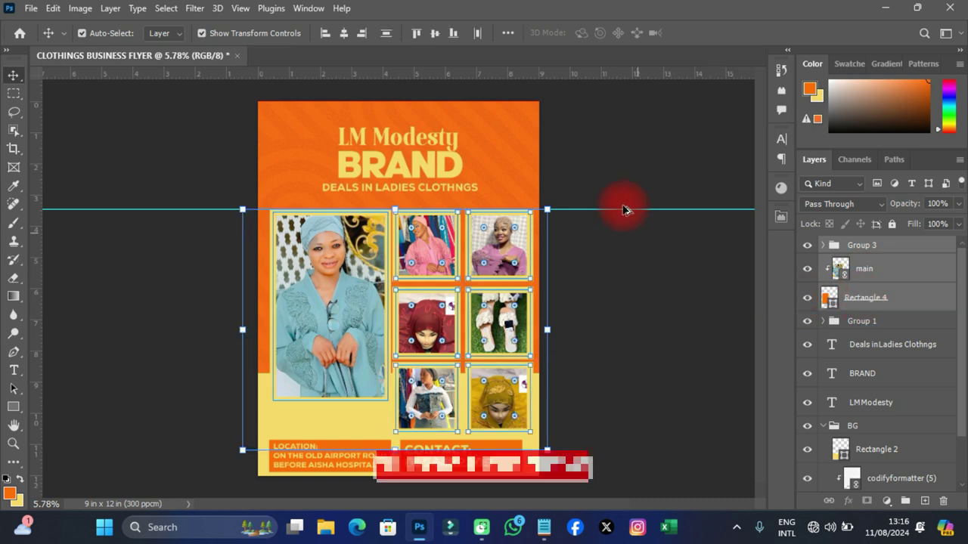
pyautogui.moveTo(547, 209); pyautogui.dragTo(527, 221)
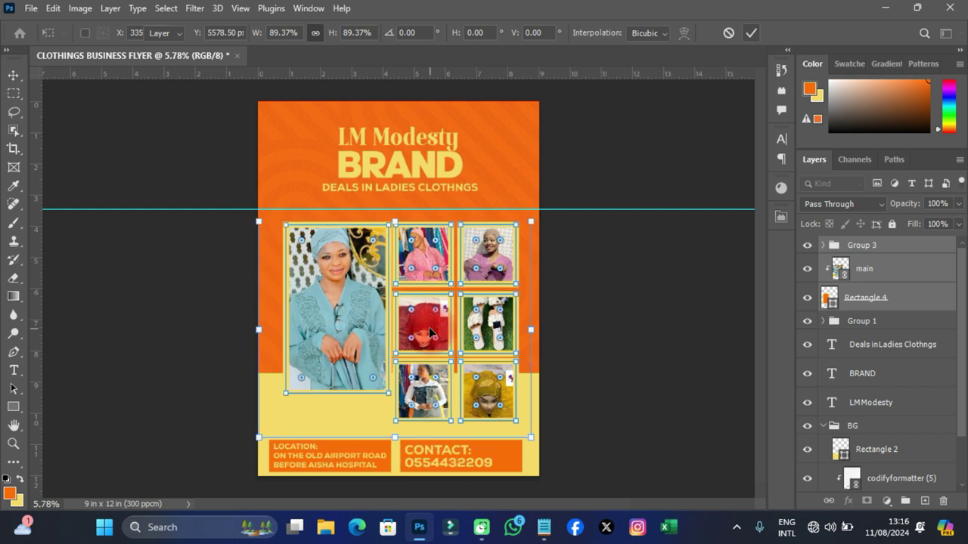
pyautogui.click(757, 34)
pyautogui.moveTo(425, 316); pyautogui.dragTo(425, 318)
pyautogui.click(566, 332)
pyautogui.scroll(-2, 390, 410)
pyautogui.scroll(3, 390, 410)
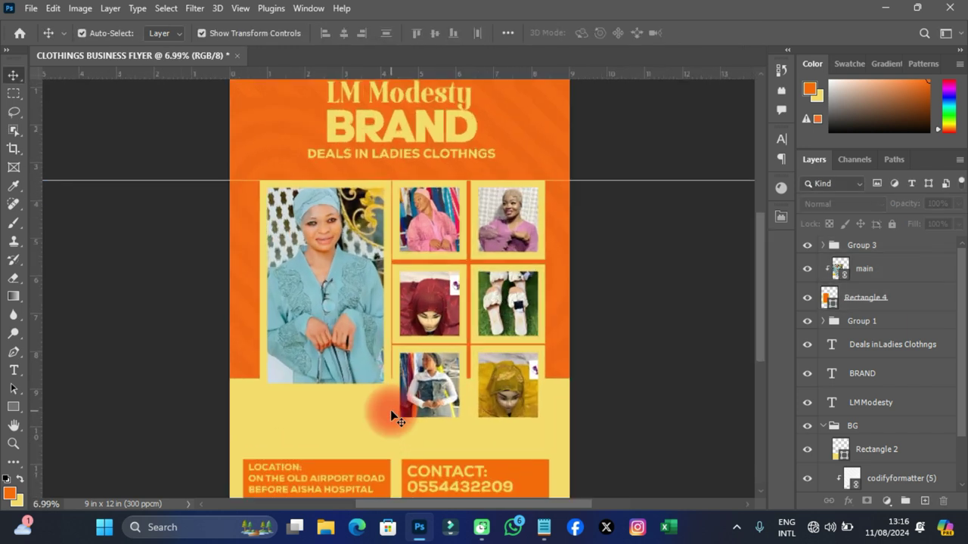
# Stretch Rectangle 4, the main photo's frame, downward from its bottom edge to about 114% of its height
pyautogui.click(323, 320)
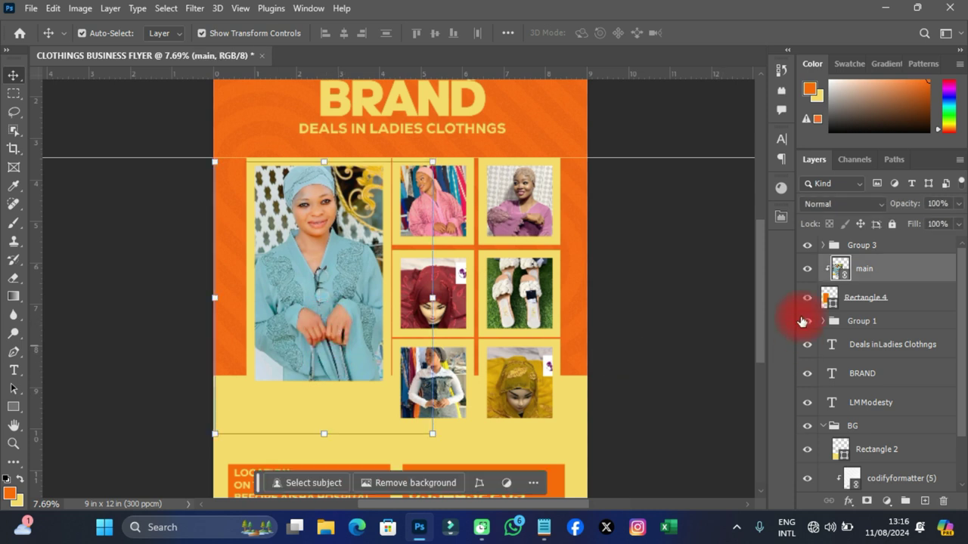
pyautogui.click(828, 298)
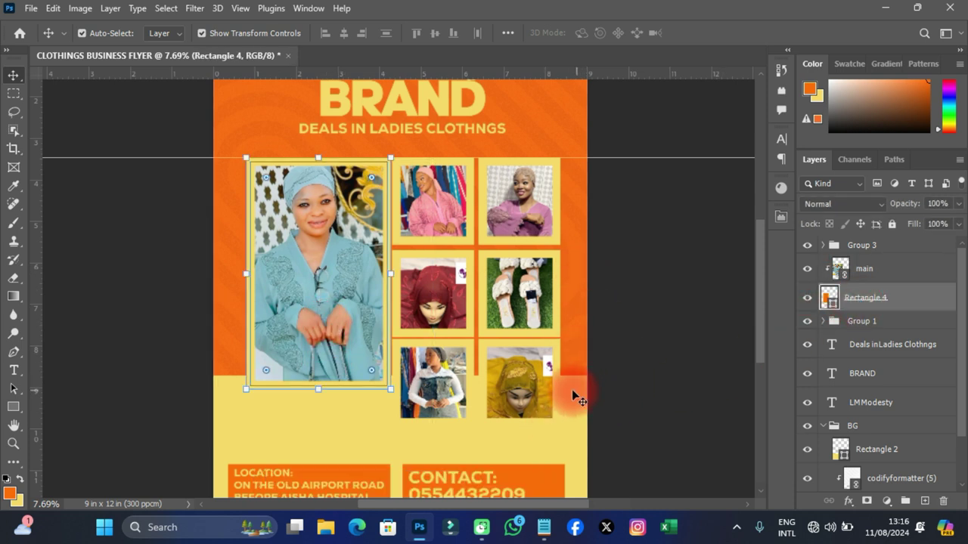
pyautogui.moveTo(319, 392); pyautogui.dragTo(318, 423)
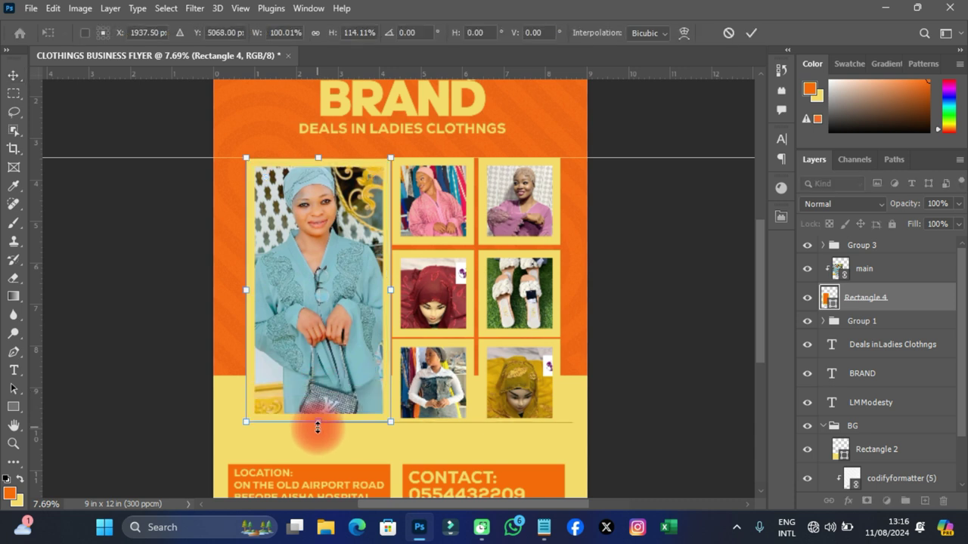
pyautogui.click(747, 34)
# Lower the top edge of the BG group's Rectangle 2 below the photos, to 66.66% of its height
pyautogui.scroll(-2, 870, 344)
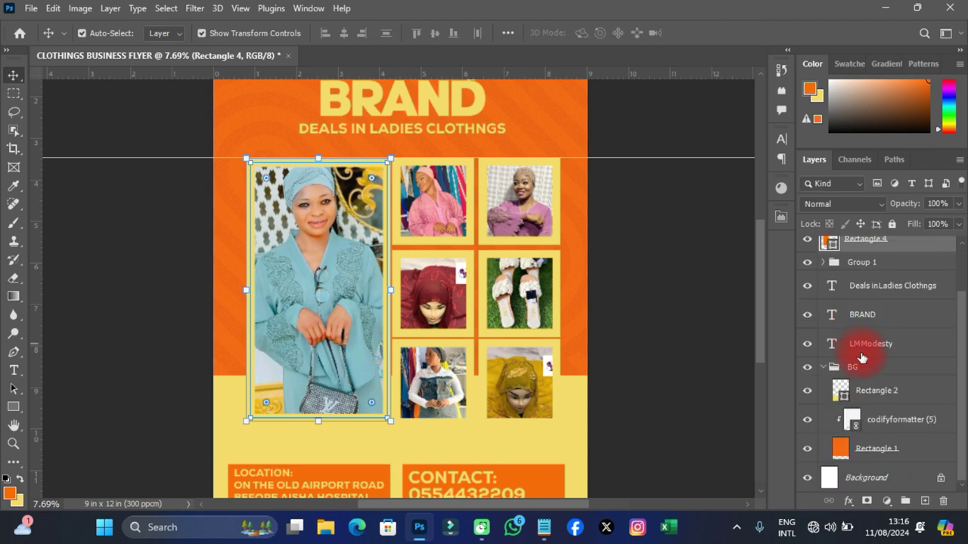
pyautogui.click(862, 392)
pyautogui.scroll(-1, 401, 367)
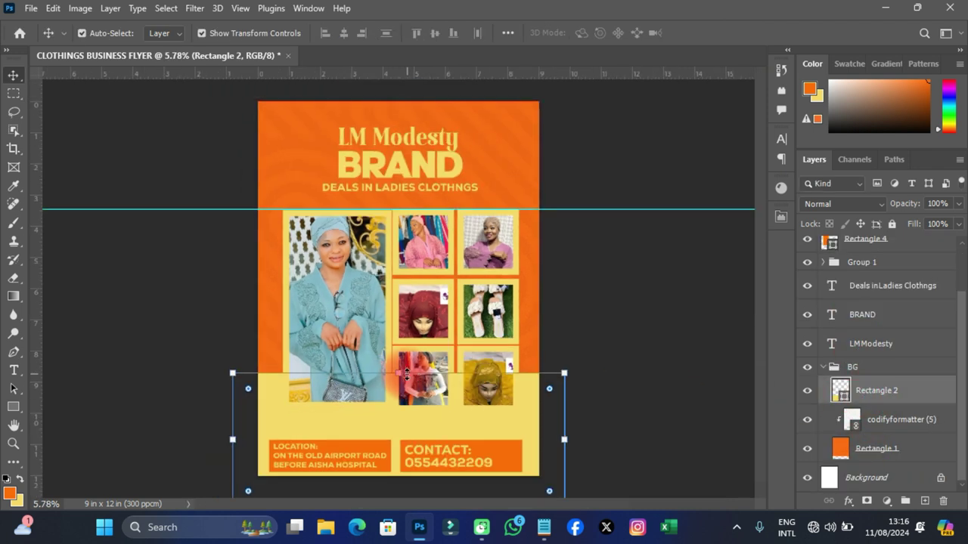
pyautogui.moveTo(403, 373); pyautogui.dragTo(403, 417)
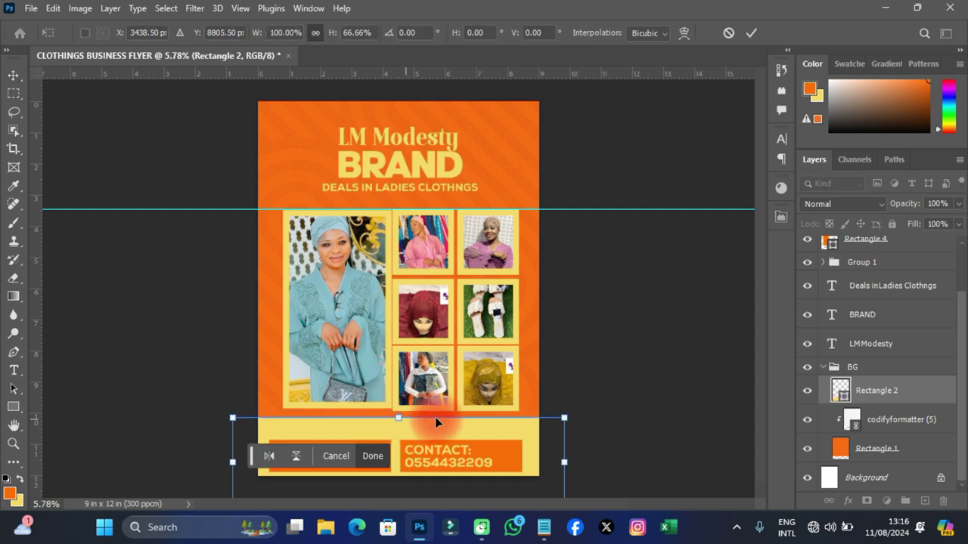
pyautogui.click(752, 34)
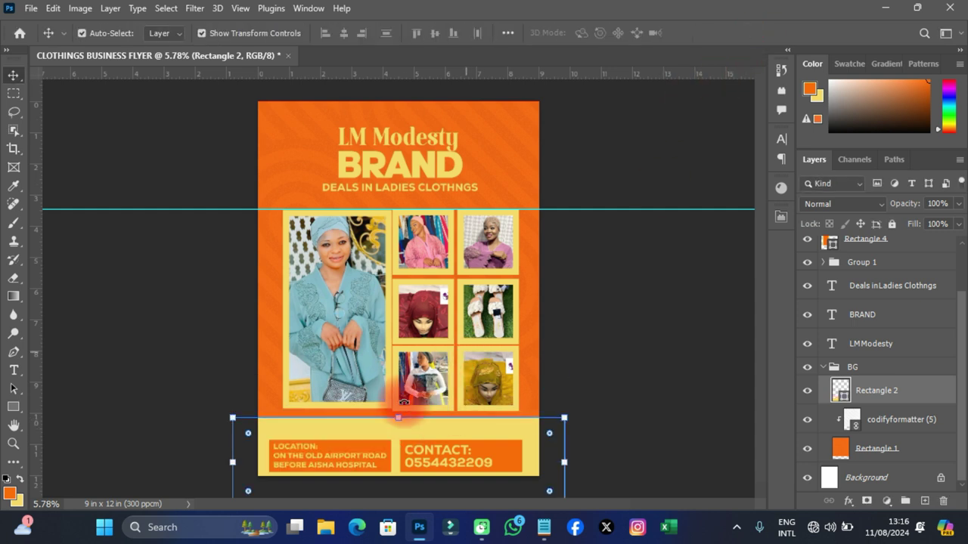
# Extend Rectangle 4's bottom edge to 101.55% of its height, level with the bottom of the small photo frames
pyautogui.scroll(2, 405, 399)
pyautogui.scroll(1, 408, 399)
pyautogui.scroll(-3, 771, 320)
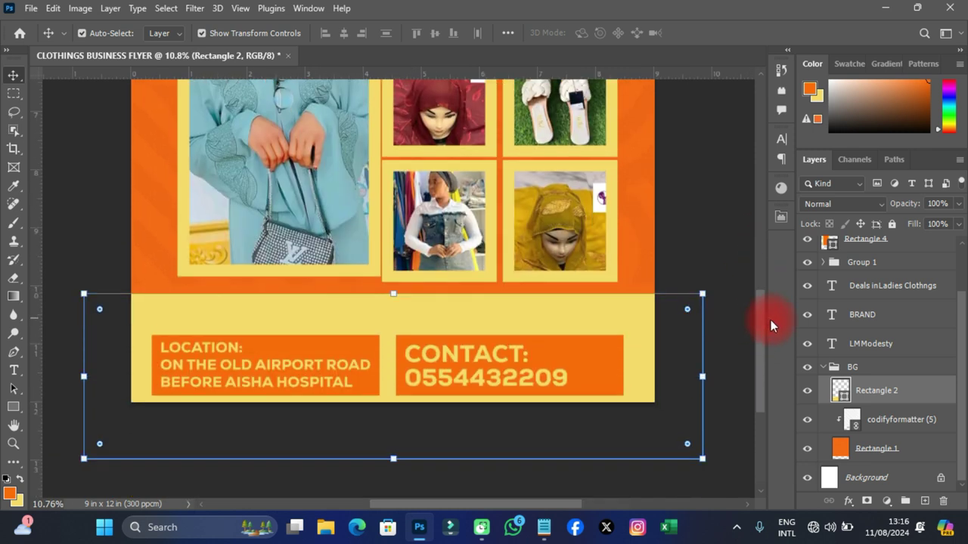
pyautogui.scroll(2, 364, 262)
pyautogui.scroll(2, 360, 268)
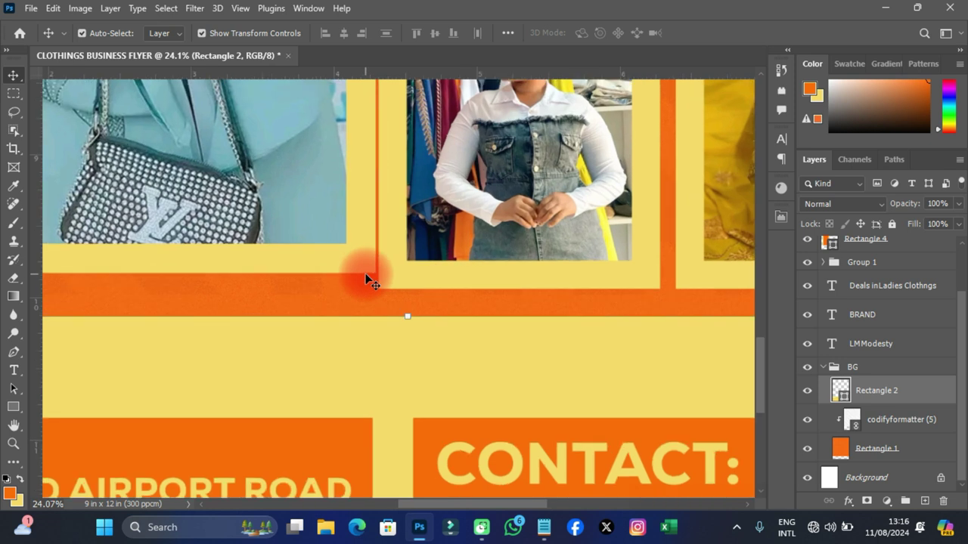
pyautogui.scroll(2, 365, 273)
pyautogui.click(349, 258)
pyautogui.scroll(-2, 870, 457)
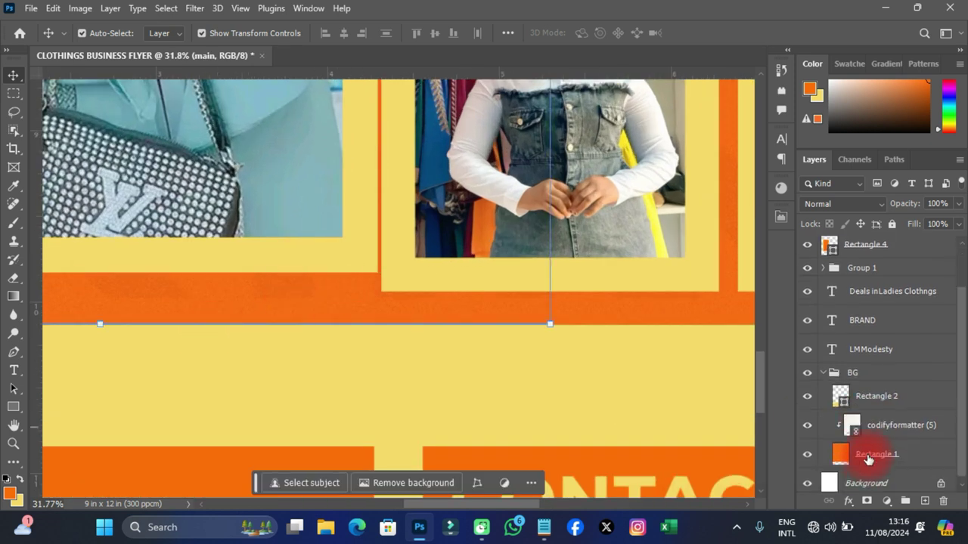
pyautogui.scroll(2, 863, 333)
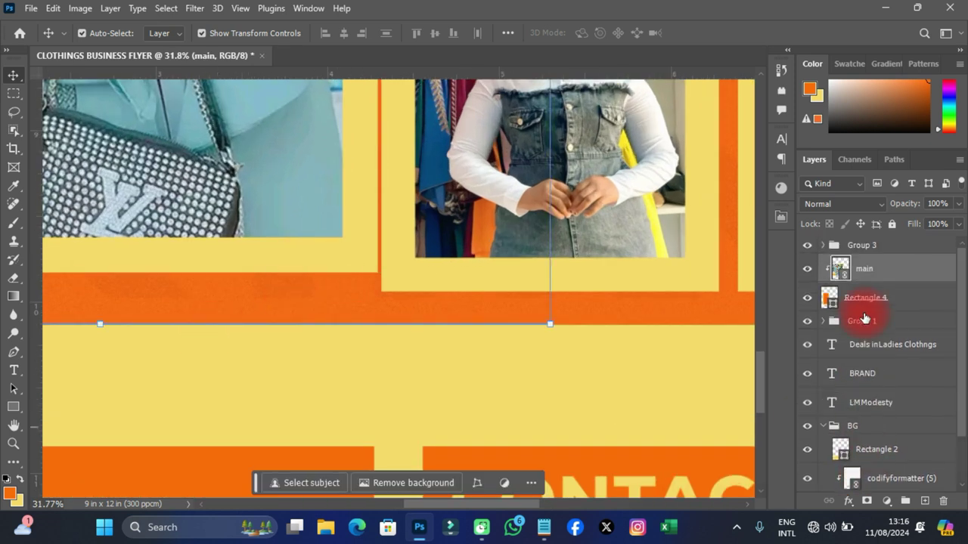
pyautogui.click(860, 298)
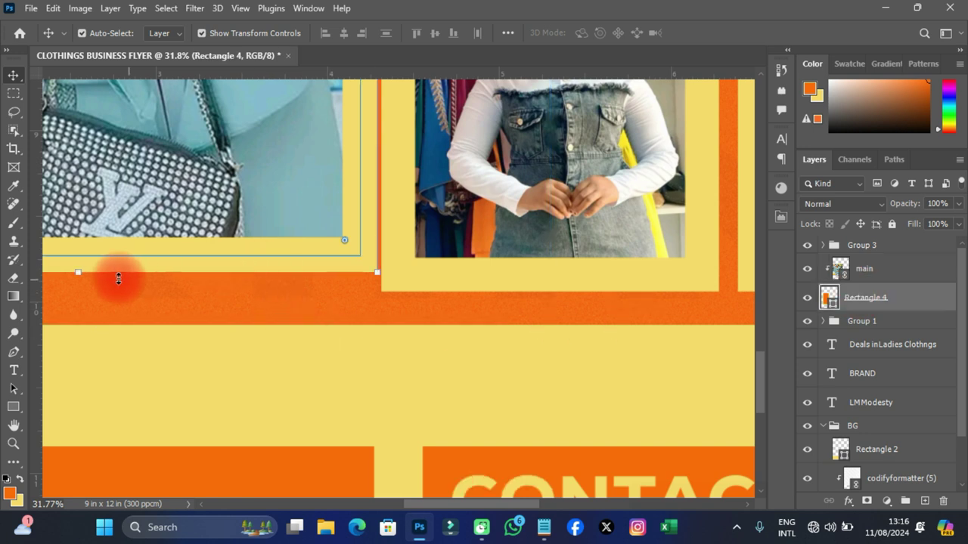
pyautogui.moveTo(76, 279)
pyautogui.mouseDown()
pyautogui.moveTo(81, 298)
pyautogui.moveTo(79, 289)
pyautogui.mouseUp()
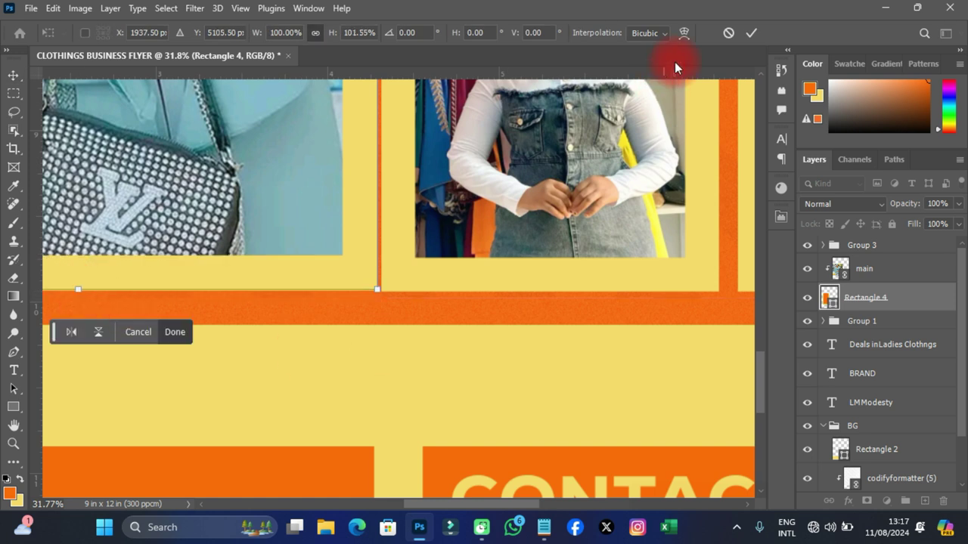
pyautogui.click(748, 37)
pyautogui.click(459, 290)
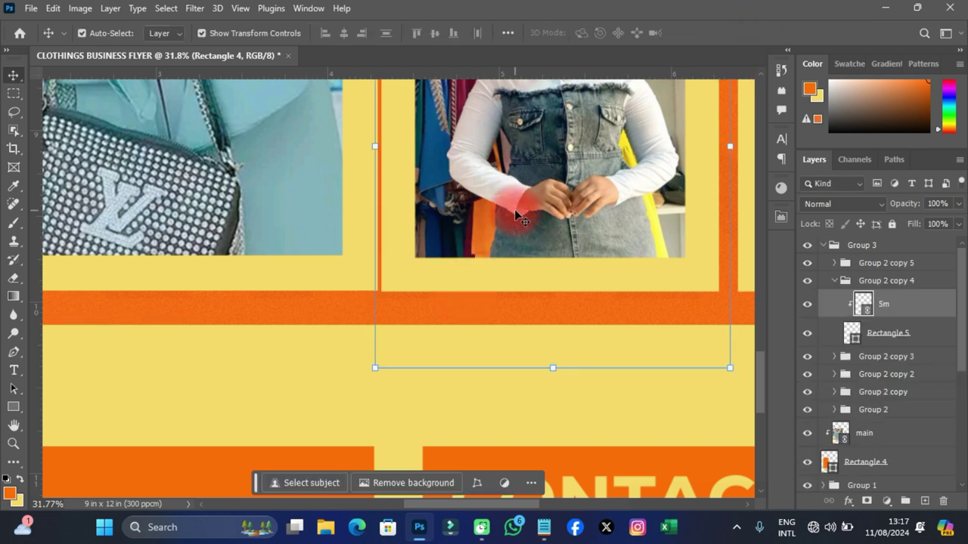
pyautogui.click(388, 295)
# Raise the top edge of the yellow Rectangle 2 behind the photos, stretching it to 169.08% of its height
pyautogui.scroll(-10, 387, 294)
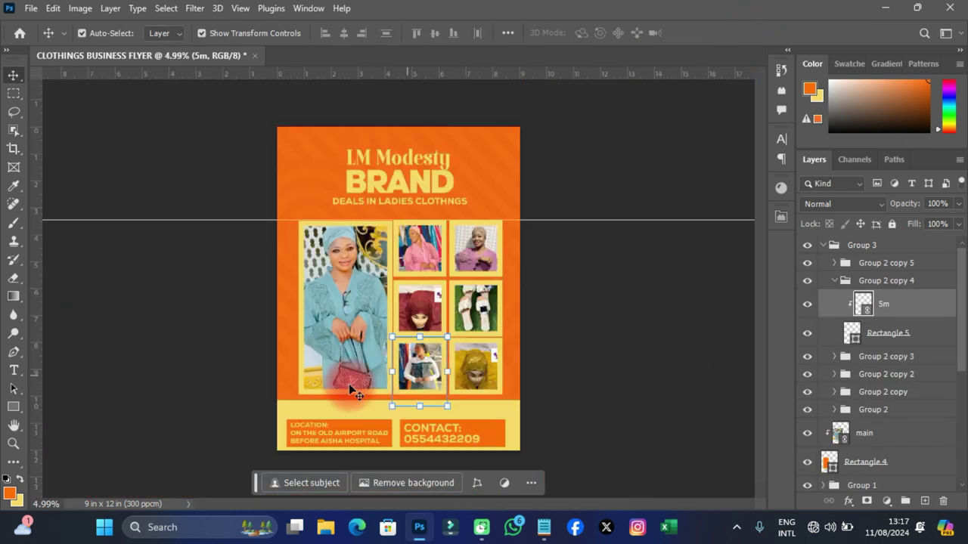
pyautogui.click(204, 336)
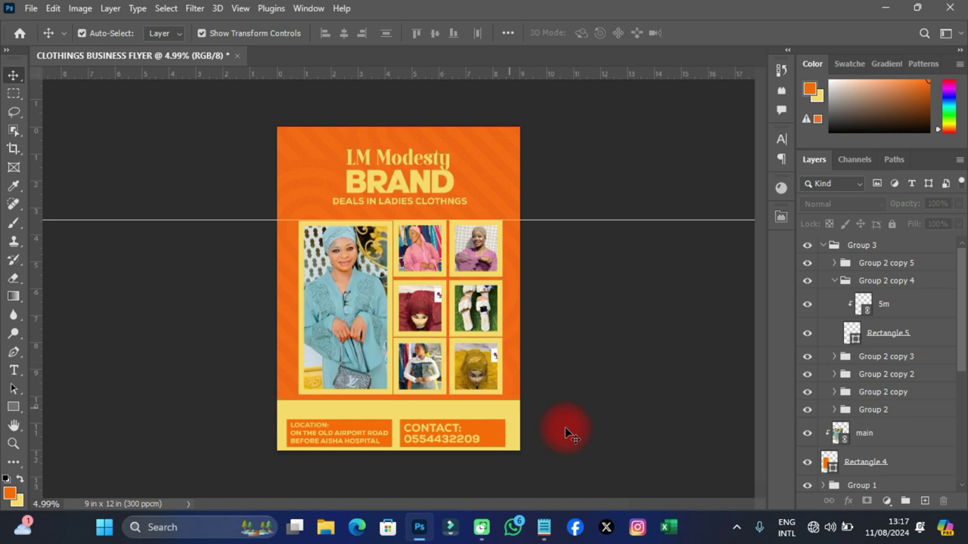
pyautogui.click(385, 409)
pyautogui.moveTo(404, 402); pyautogui.dragTo(408, 347)
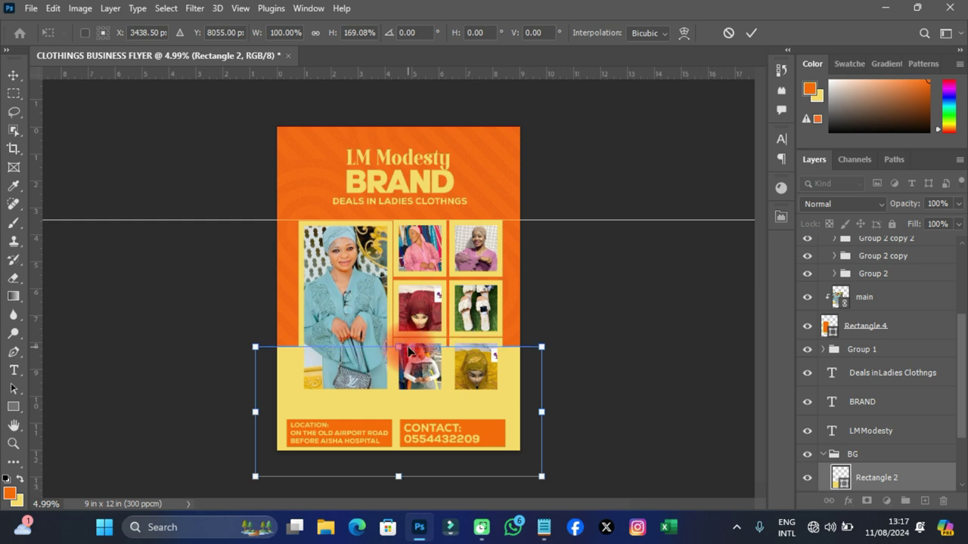
pyautogui.click(749, 33)
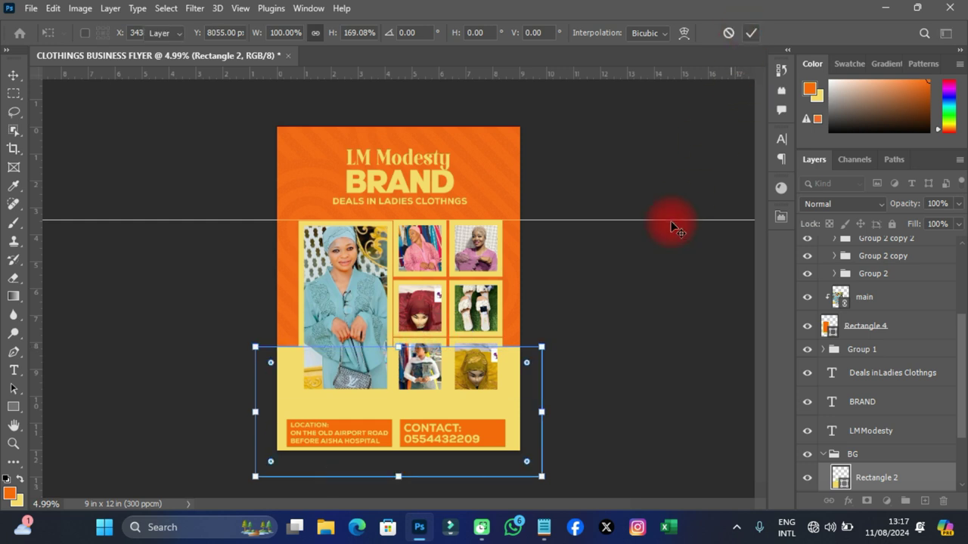
pyautogui.click(646, 263)
# Group Group 3, the main photo and its Rectangle 4 frame together, and name the new group "item"
pyautogui.scroll(-1, 476, 301)
pyautogui.scroll(-1, 477, 301)
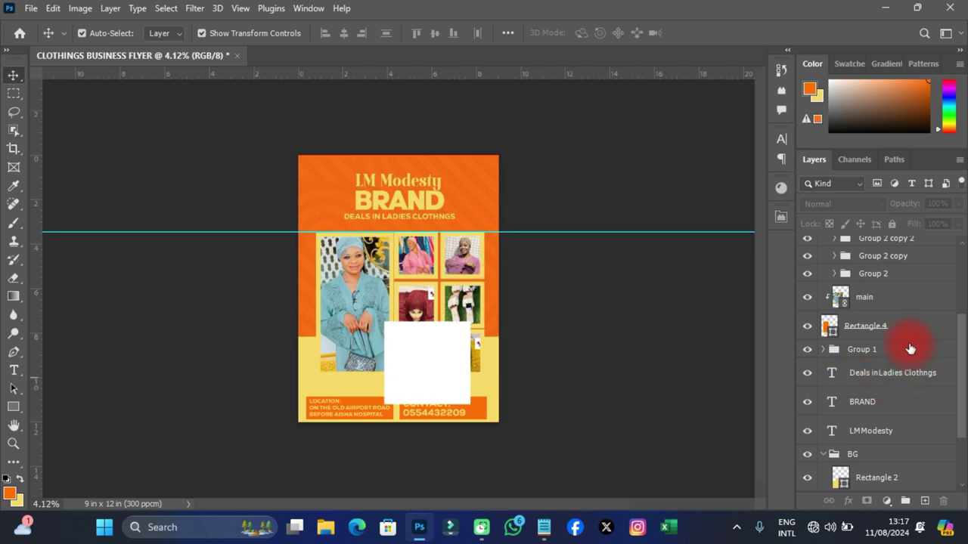
pyautogui.scroll(5, 900, 340)
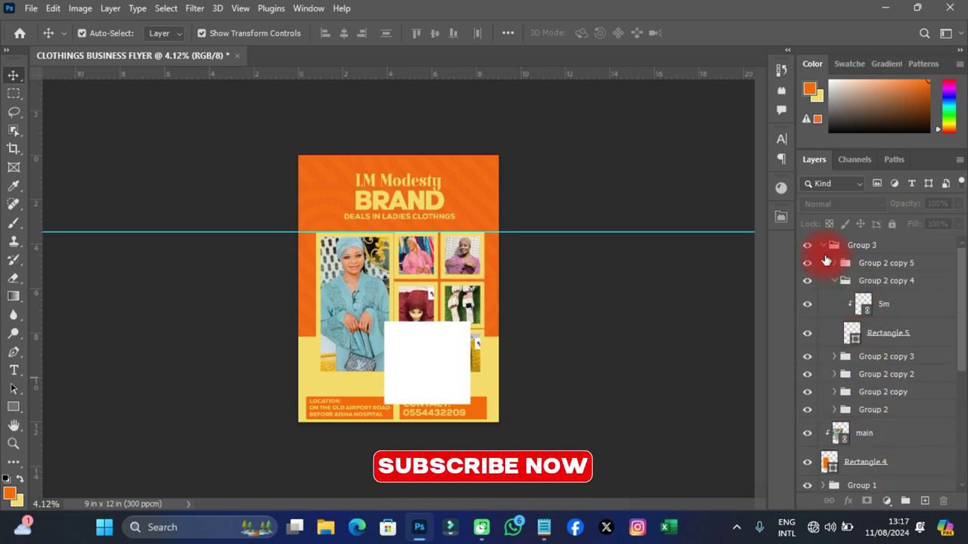
pyautogui.click(824, 246)
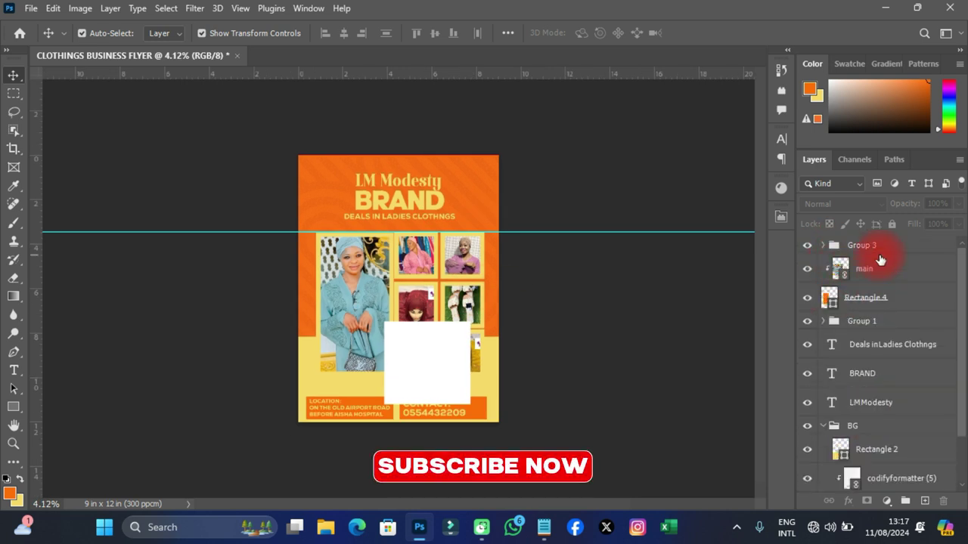
pyautogui.click(866, 252)
pyautogui.keyDown('shift'); pyautogui.click(865, 302); pyautogui.keyUp('shift')
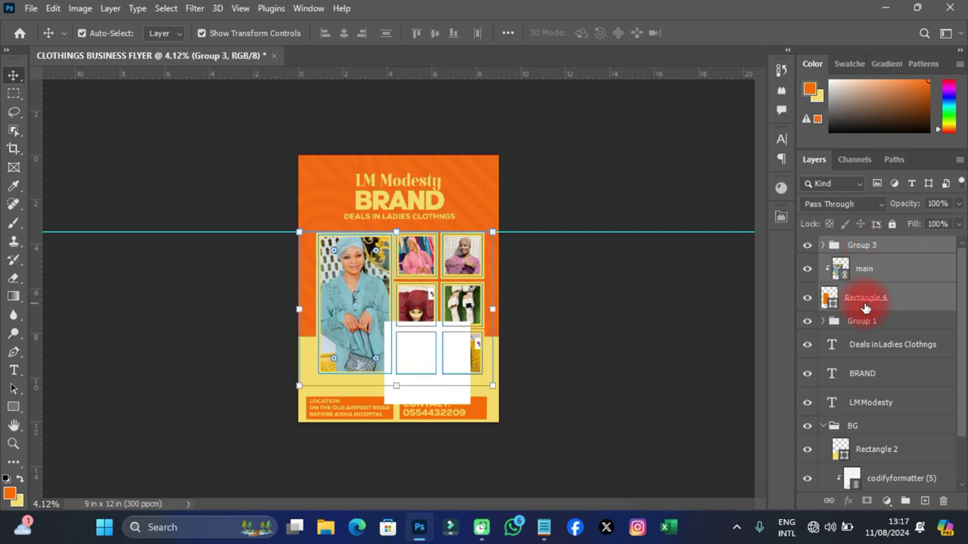
pyautogui.hotkey('ctrl', 'g')
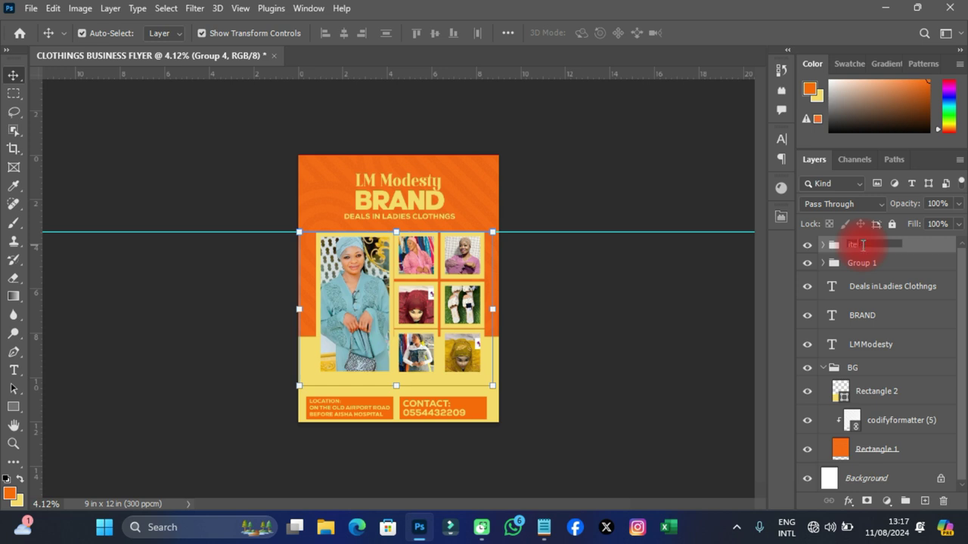
pyautogui.click(862, 249)
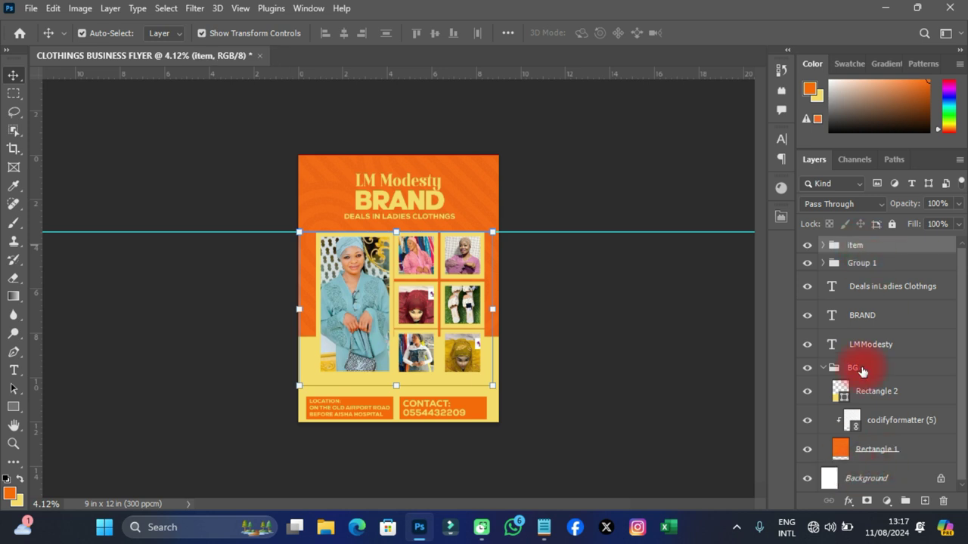
# Apply a Multiply drop shadow to the item group with 15% opacity, 45° angle, 97 px distance and zero spread and size
pyautogui.rightClick(872, 246)
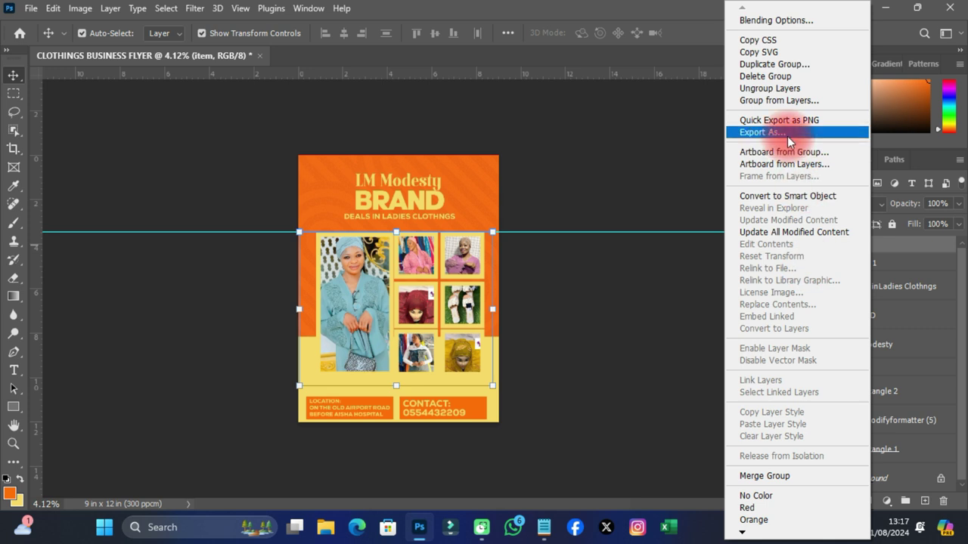
pyautogui.press('Escape')
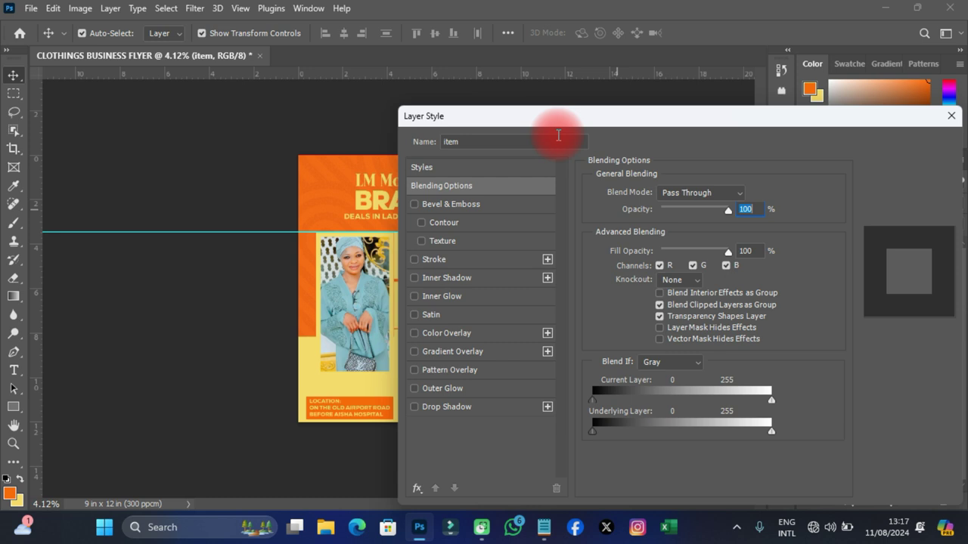
pyautogui.moveTo(558, 108); pyautogui.dragTo(686, 78)
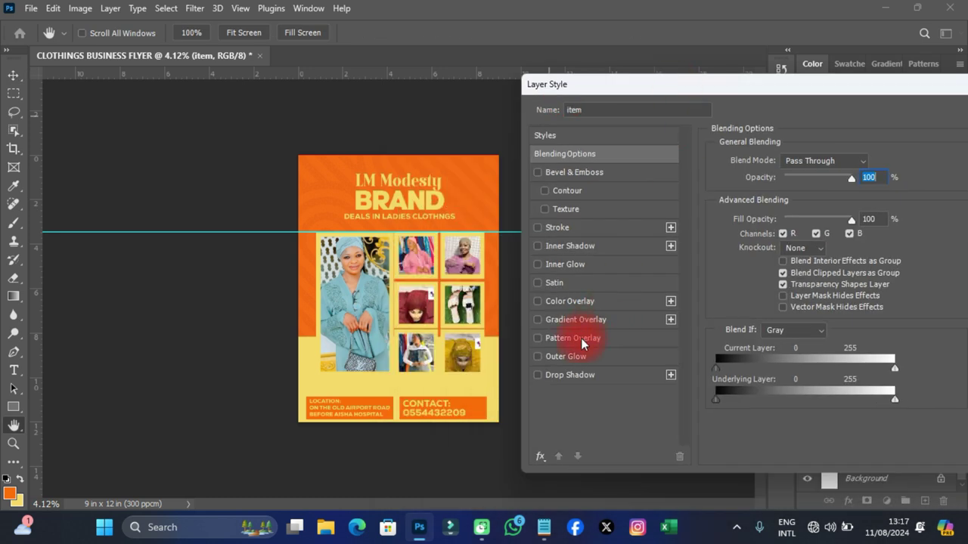
pyautogui.click(575, 377)
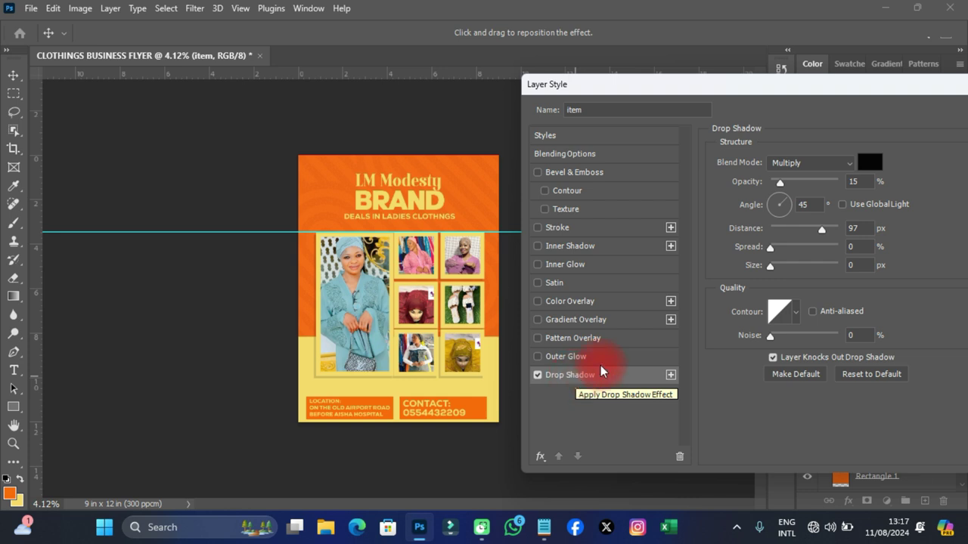
pyautogui.moveTo(854, 86); pyautogui.dragTo(593, 97)
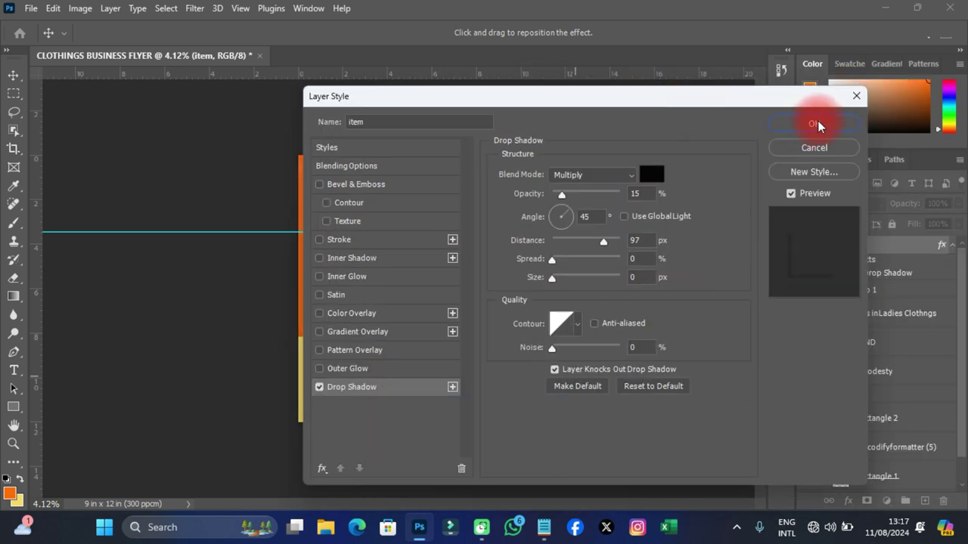
pyautogui.click(811, 119)
pyautogui.hotkey('ctrl', '0')
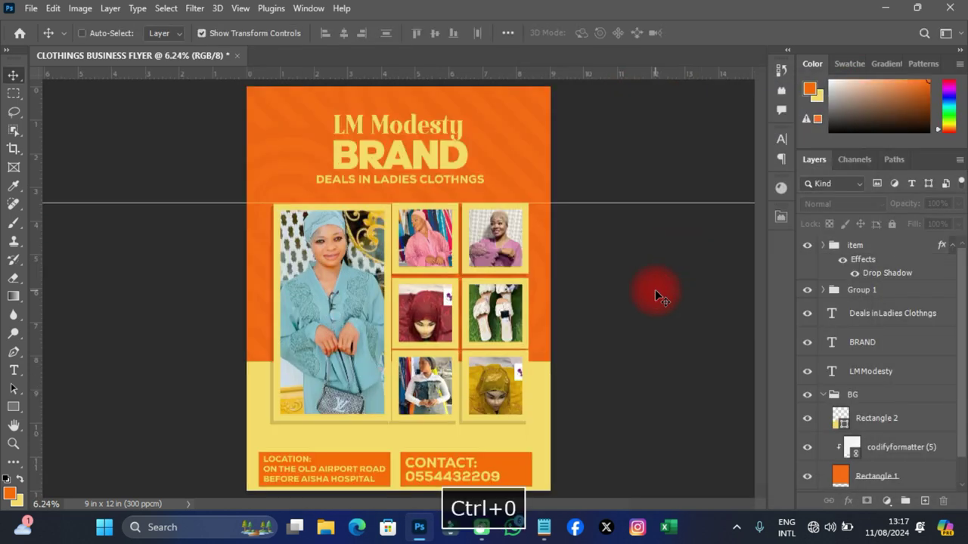
# Remove the horizontal guide above the photos and move Group 1, the location and contact boxes, up closer to the photo grid
pyautogui.moveTo(590, 202); pyautogui.dragTo(598, 53)
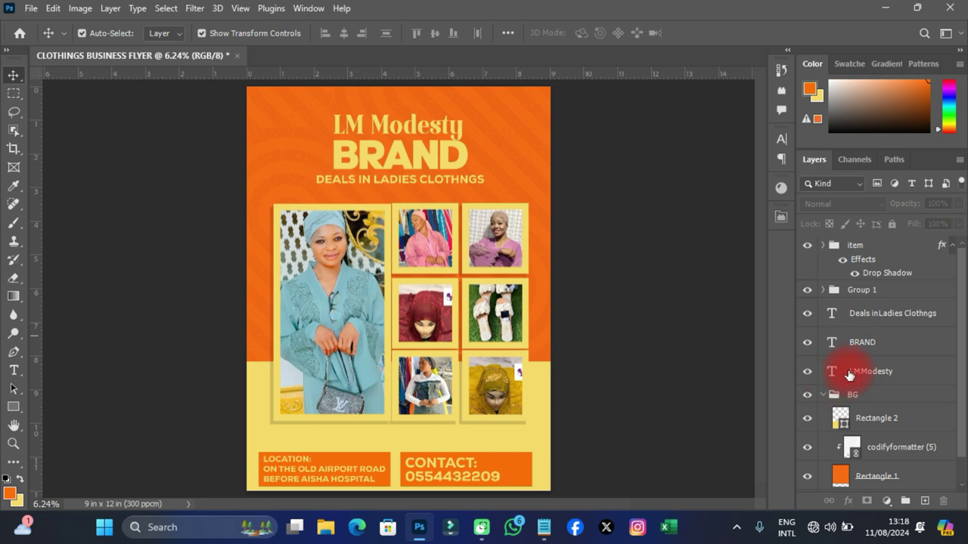
pyautogui.click(859, 292)
pyautogui.moveTo(437, 473); pyautogui.dragTo(435, 453)
pyautogui.hotkey('ctrl', '-')
pyautogui.hotkey('ctrl', '+')
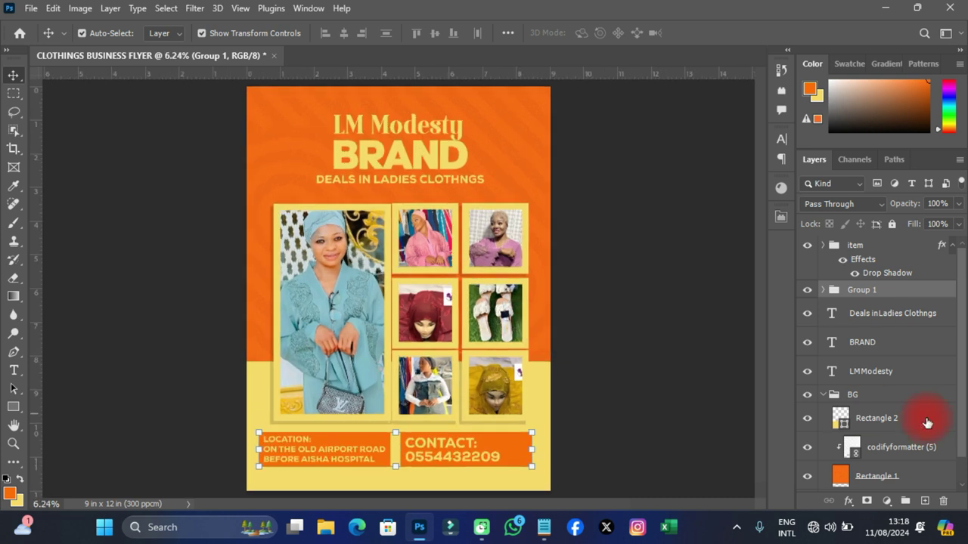
# Move the LM Modesty, BRAND and Deals in Ladies Clothngs text layers together slightly down and to the right
pyautogui.click(857, 374)
pyautogui.keyDown('shift'); pyautogui.click(876, 324); pyautogui.keyUp('shift')
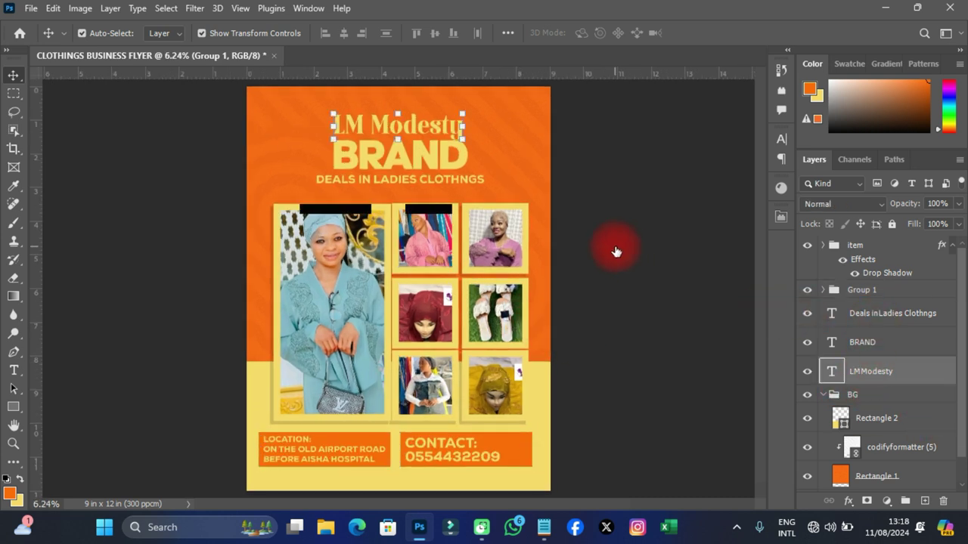
pyautogui.moveTo(431, 155); pyautogui.dragTo(436, 163)
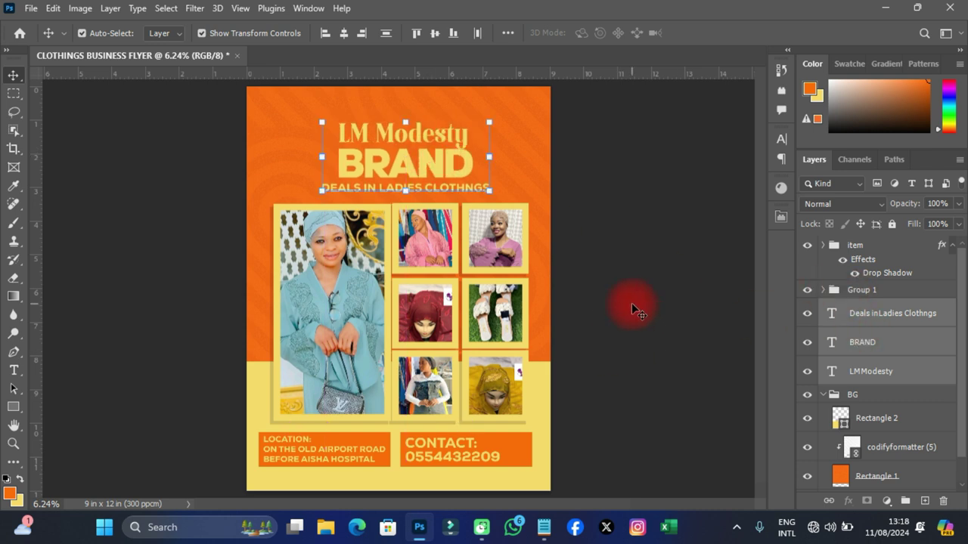
pyautogui.scroll(-2, 586, 308)
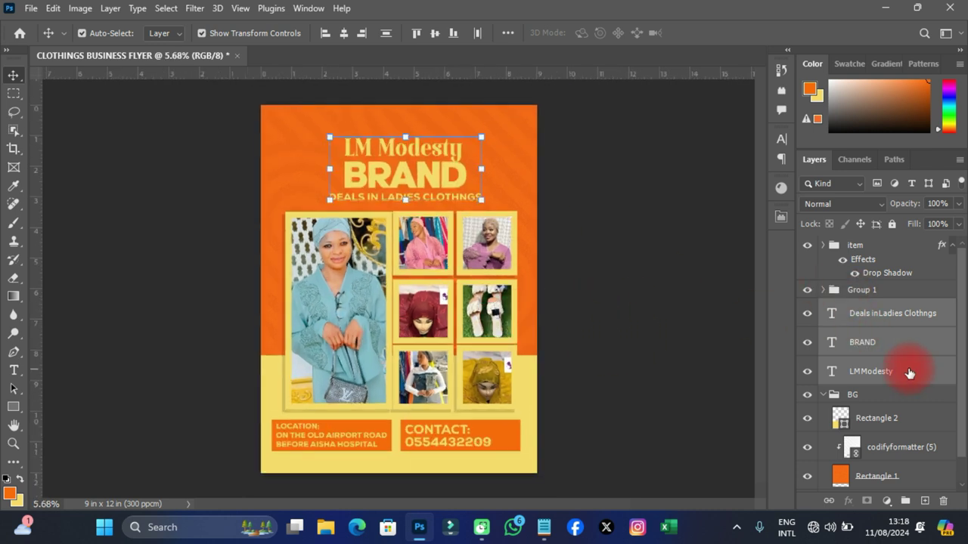
# Collapse the BG group and gather the item group, Group 1 and the three title text layers into one group
pyautogui.click(824, 397)
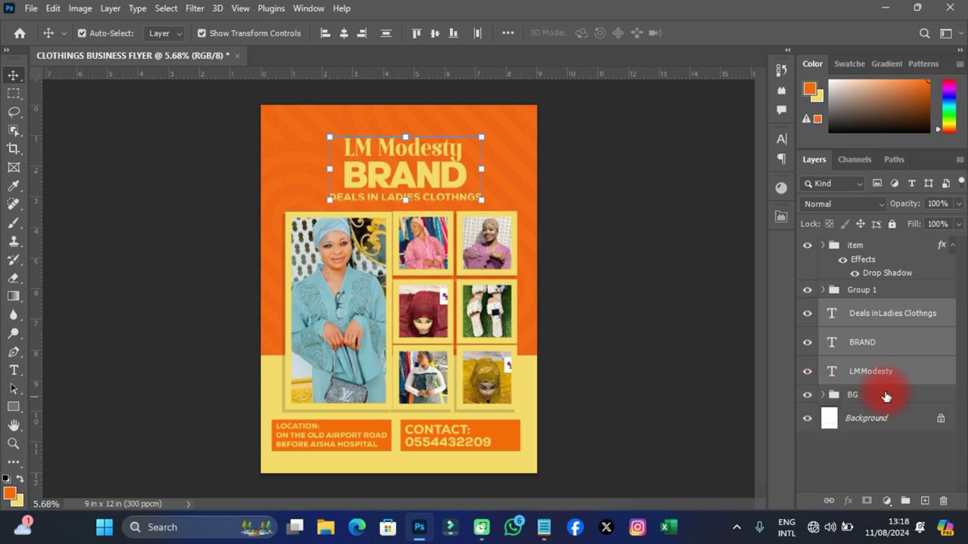
pyautogui.click(882, 377)
pyautogui.hotkey('ctrl', '+')
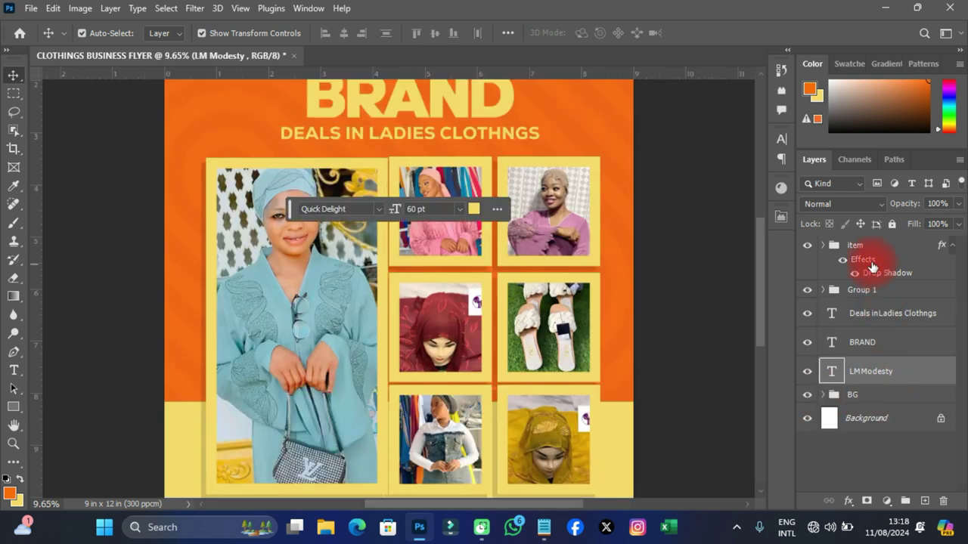
pyautogui.keyDown('shift'); pyautogui.click(862, 246); pyautogui.keyUp('shift')
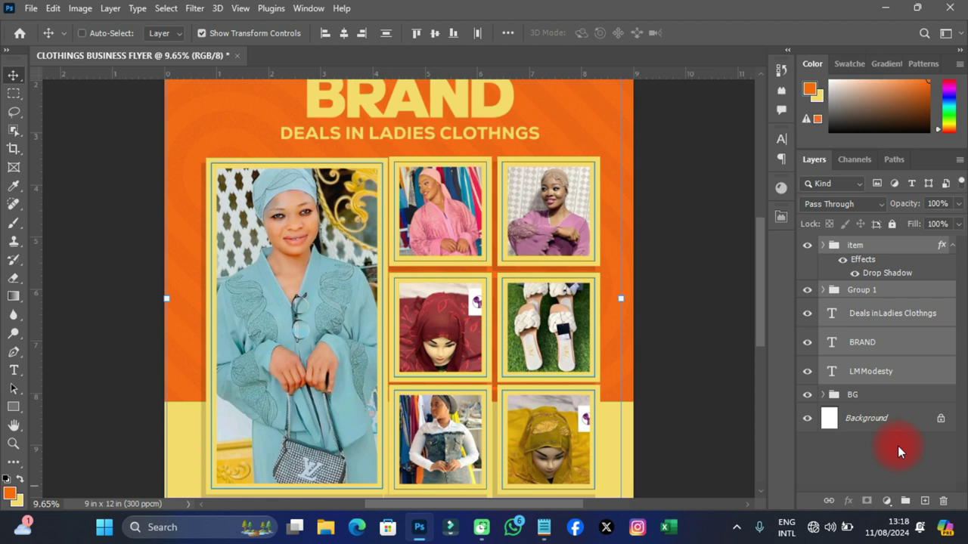
pyautogui.hotkey('ctrl', 'g')
pyautogui.hotkey('ctrl', '0')
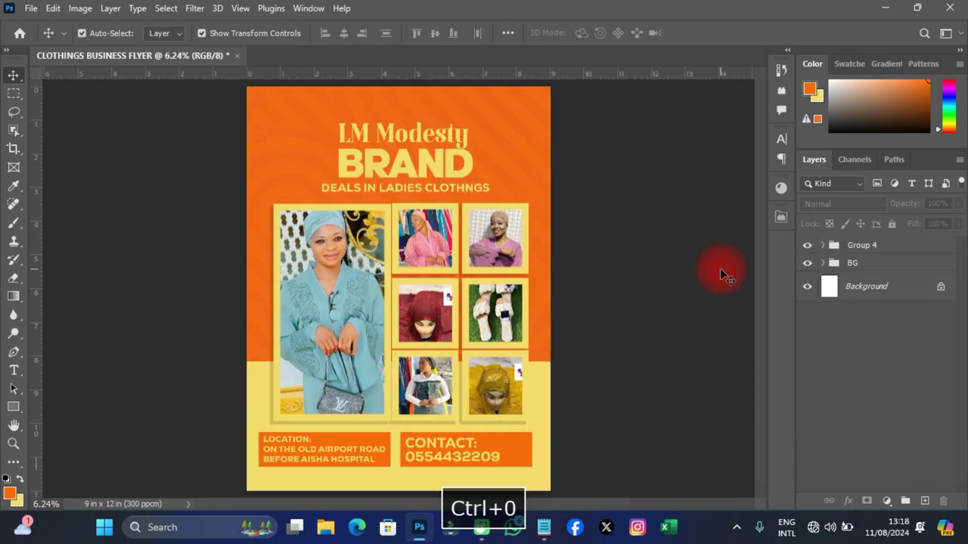
# Nudge the main photo and its Rectangle 4 frame left to widen the gap to the small photos
pyautogui.scroll(1, 332, 286)
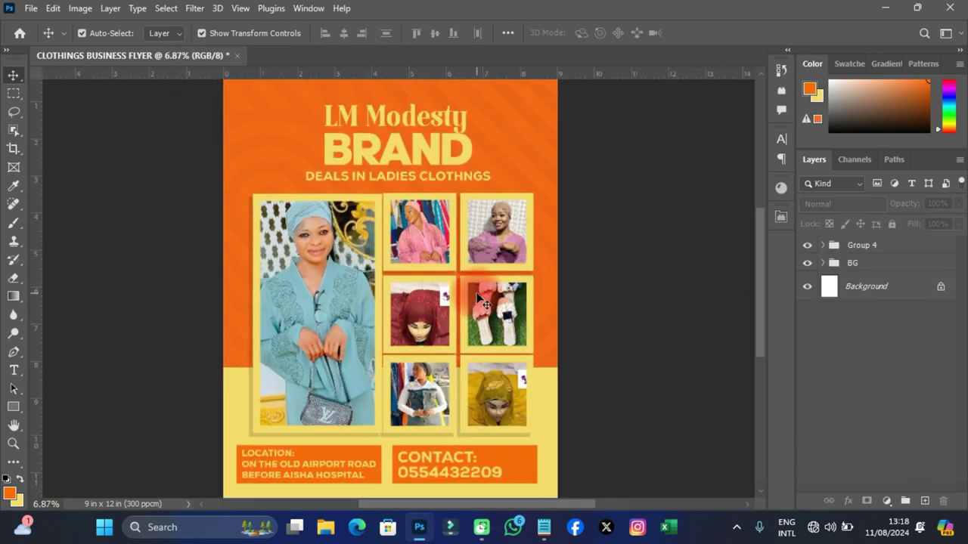
pyautogui.click(332, 287)
pyautogui.keyDown('shift'); pyautogui.click(888, 362); pyautogui.keyUp('shift')
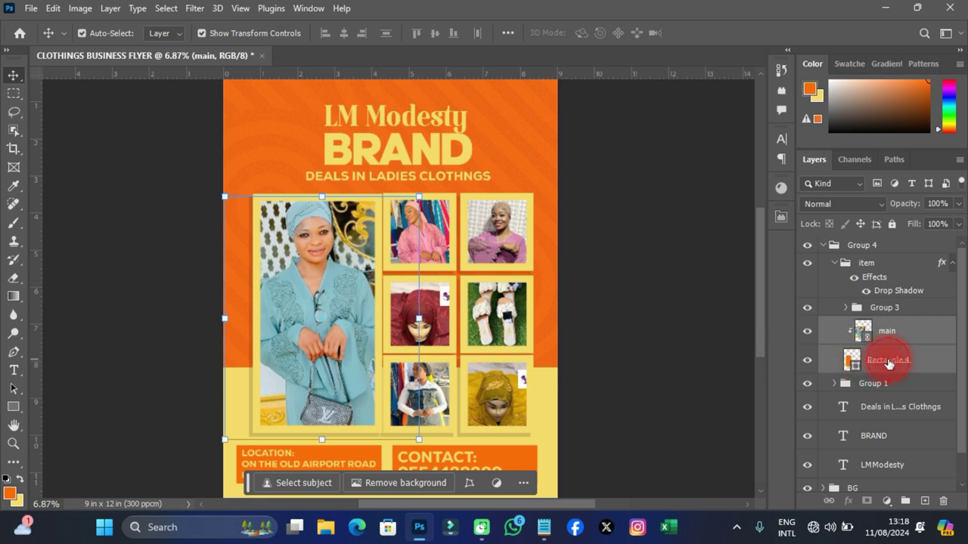
pyautogui.hotkey('shift', 'Left')
pyautogui.hotkey('shift', 'Left')
pyautogui.hotkey('shift', 'Left')
pyautogui.hotkey('shift', 'Left')
pyautogui.hotkey('shift', 'Left')
pyautogui.hotkey('shift', 'Left')
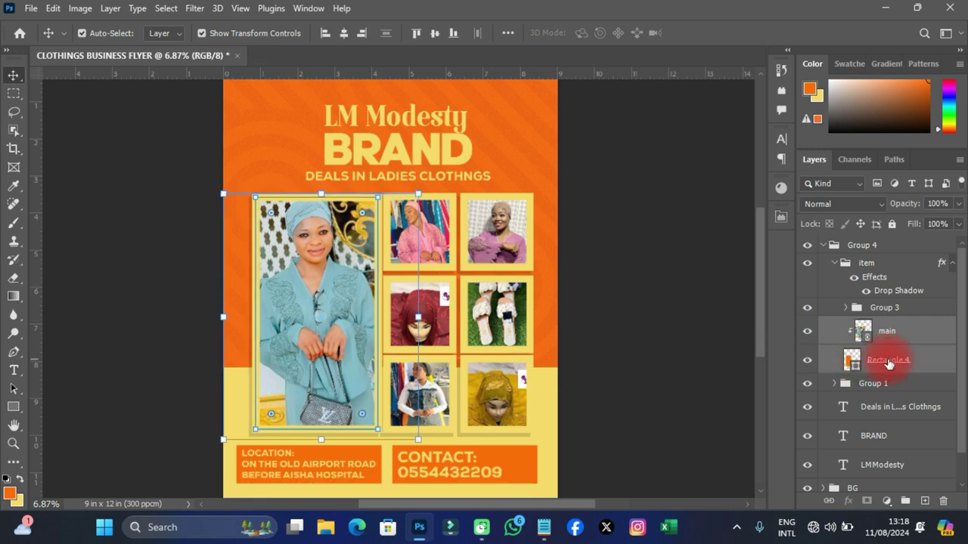
pyautogui.hotkey('shift', 'Left')
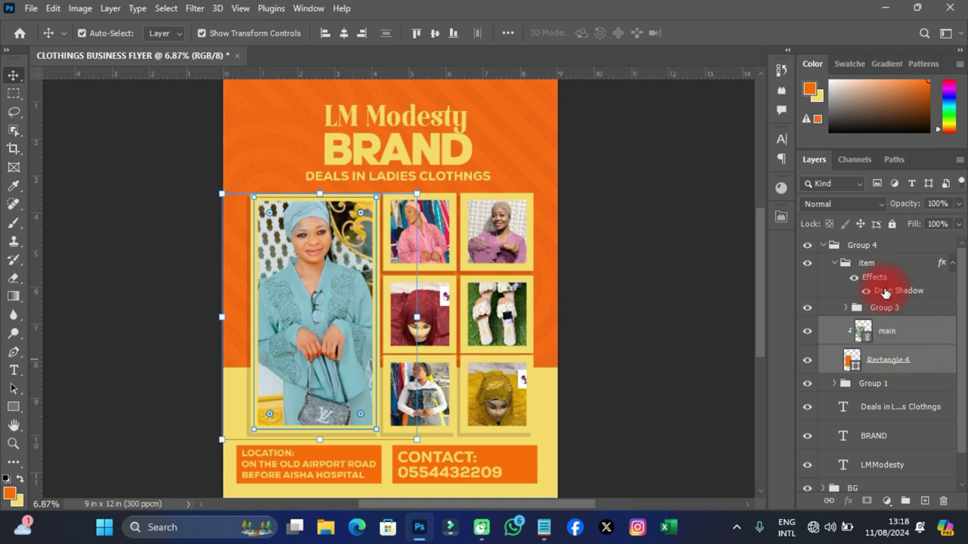
# Hide the Drop Shadow effect on the item group
pyautogui.click(734, 270)
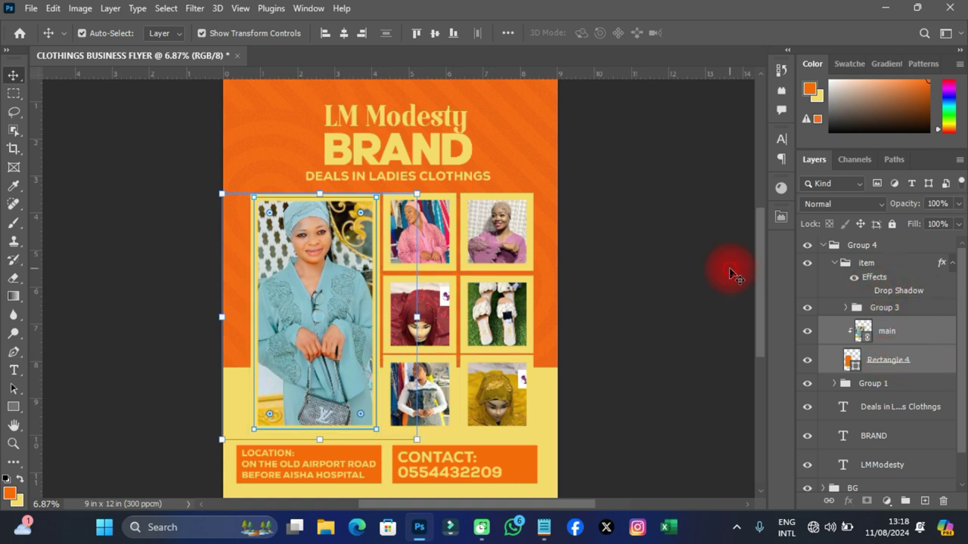
pyautogui.scroll(2, 539, 298)
pyautogui.scroll(-1, 540, 298)
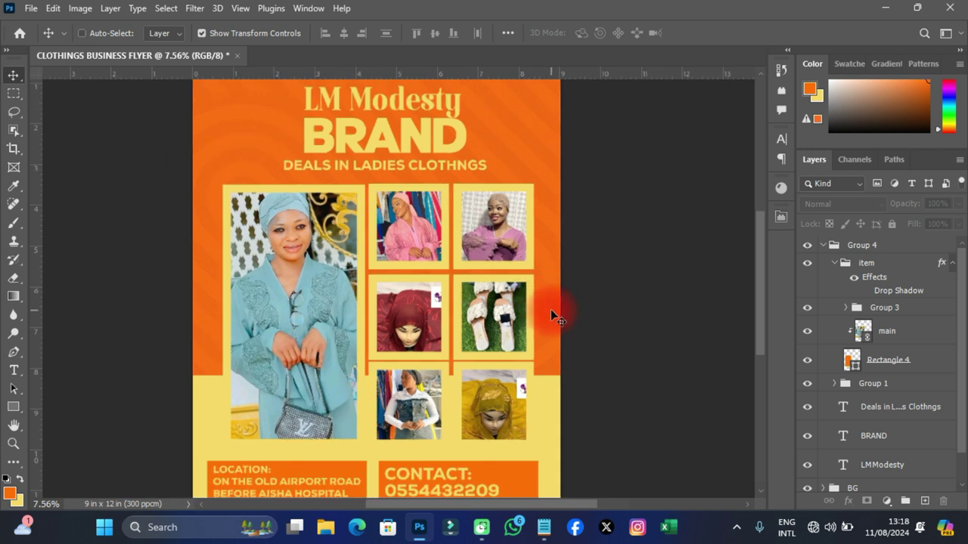
# Save the flyer as CLOTHINGS BUSINESS FLYER.psd in Photoshop format with Maximize Compatibility on
pyautogui.hotkey('ctrl', 's')
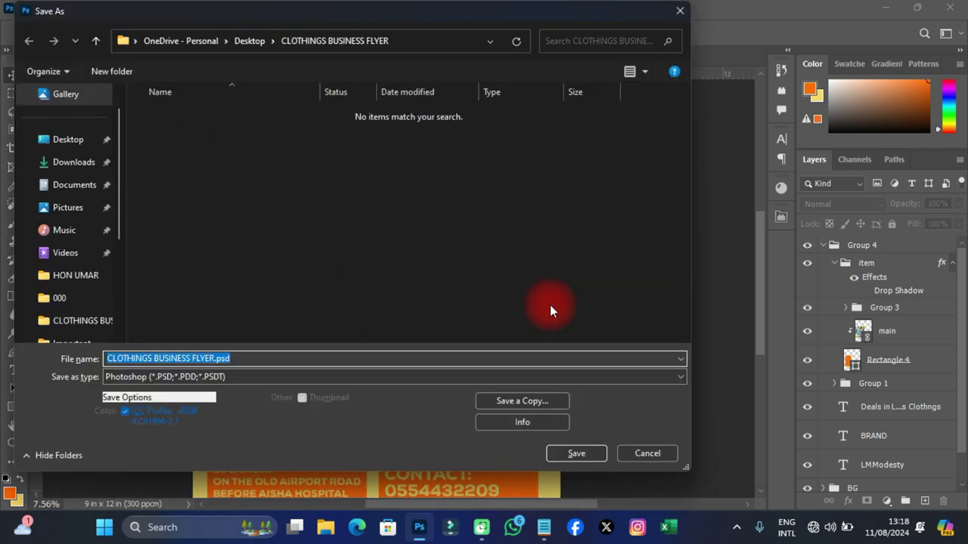
pyautogui.press('Return')
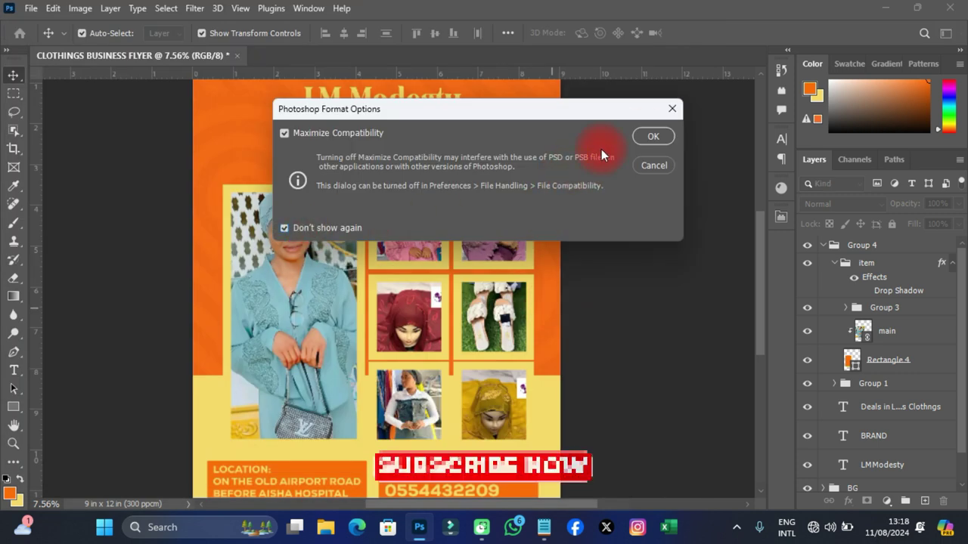
pyautogui.click(643, 137)
# Change the stroke of Rectangle 5 around the gold hijab photo in Group 2 copy 5 to orange
pyautogui.click(530, 368)
pyautogui.click(879, 379)
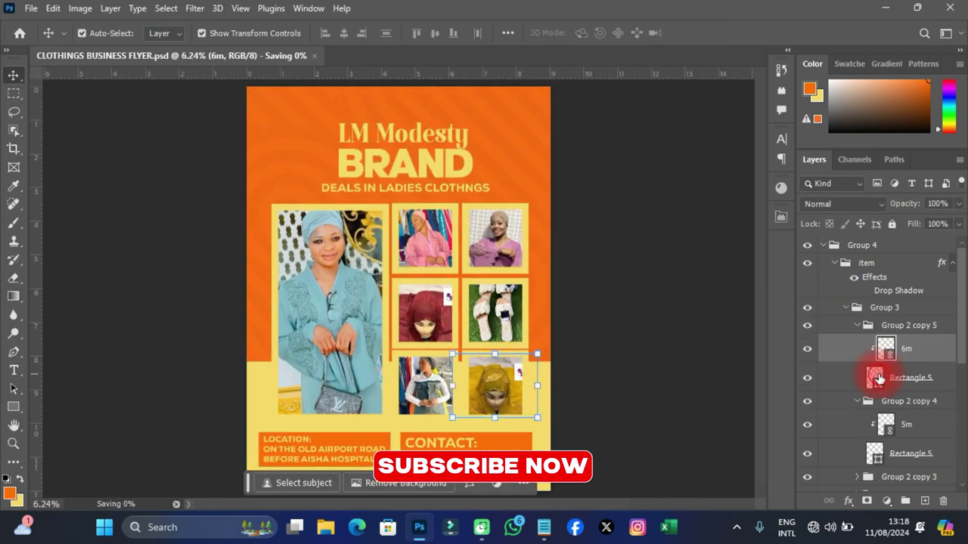
pyautogui.click(783, 219)
pyautogui.click(618, 393)
pyautogui.click(613, 312)
pyautogui.click(623, 165)
# Change the stroke of Rectangle 5 around the denim-jacket photo in Group 2 copy 4 to the same orange
pyautogui.click(407, 408)
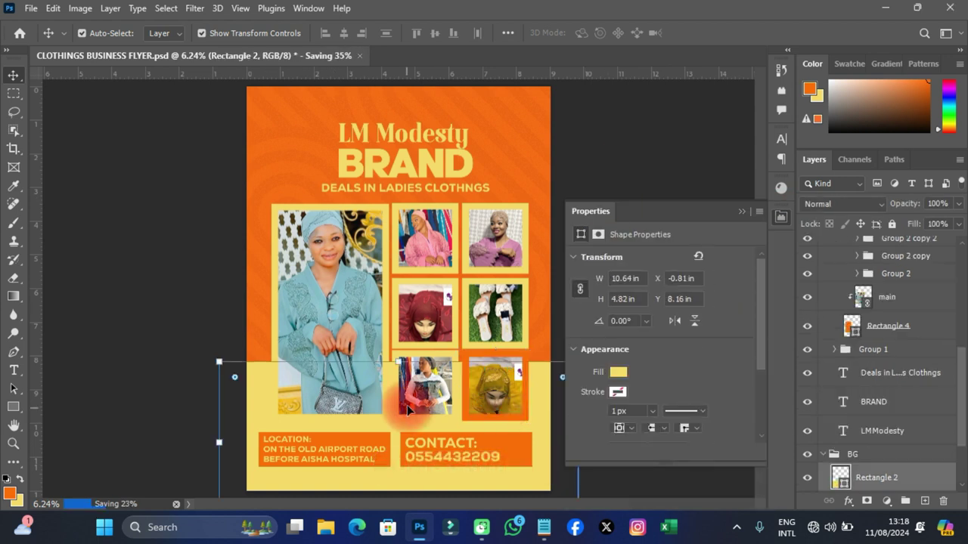
pyautogui.click(897, 277)
pyautogui.click(875, 279)
pyautogui.click(614, 392)
pyautogui.click(586, 310)
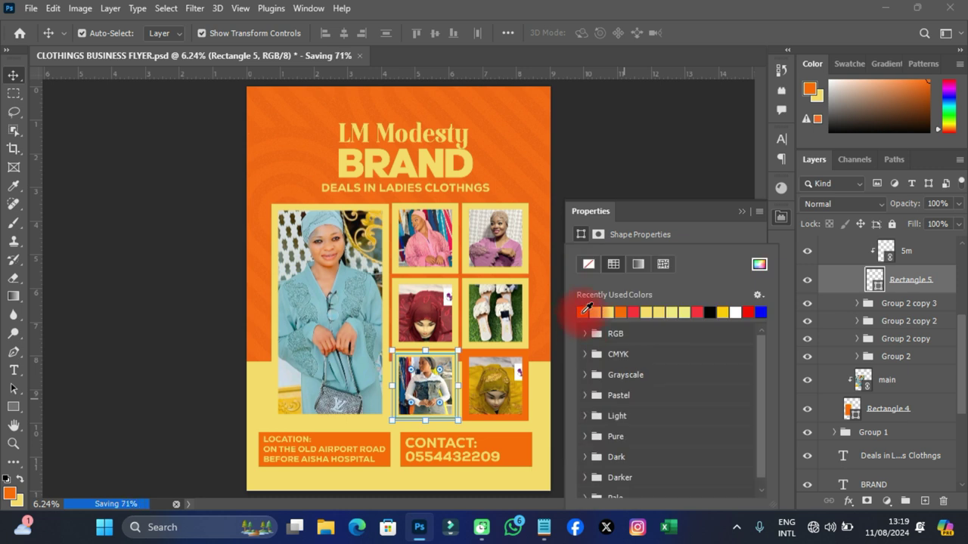
pyautogui.click(782, 218)
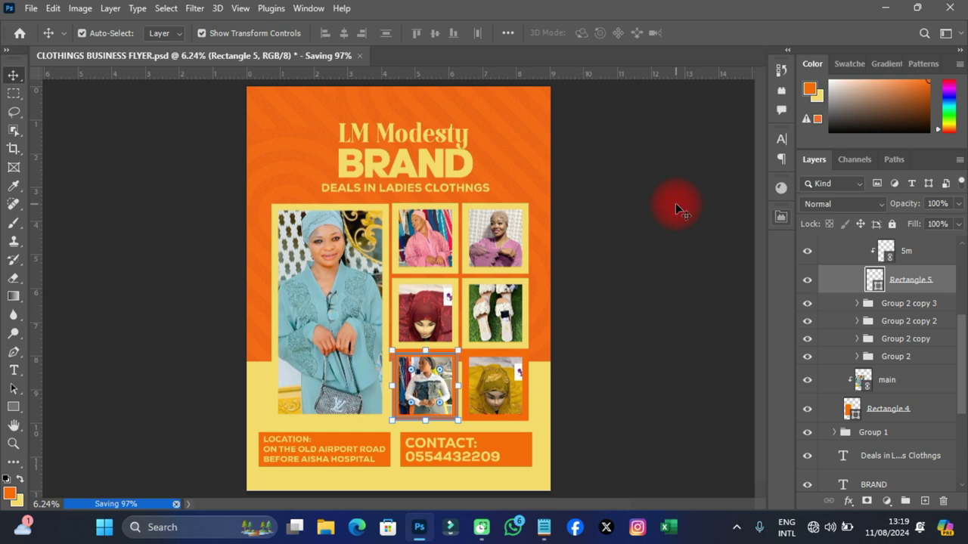
pyautogui.click(676, 204)
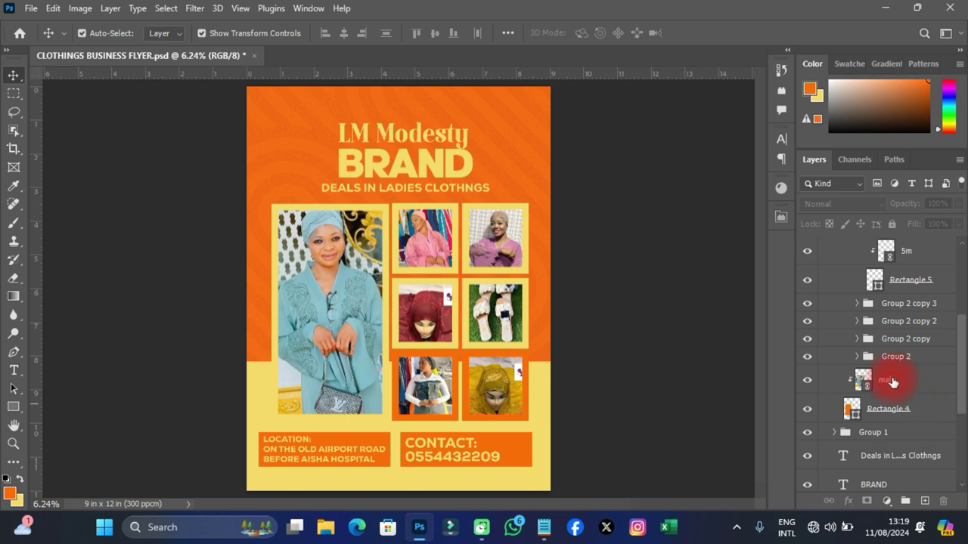
pyautogui.scroll(-3, 893, 381)
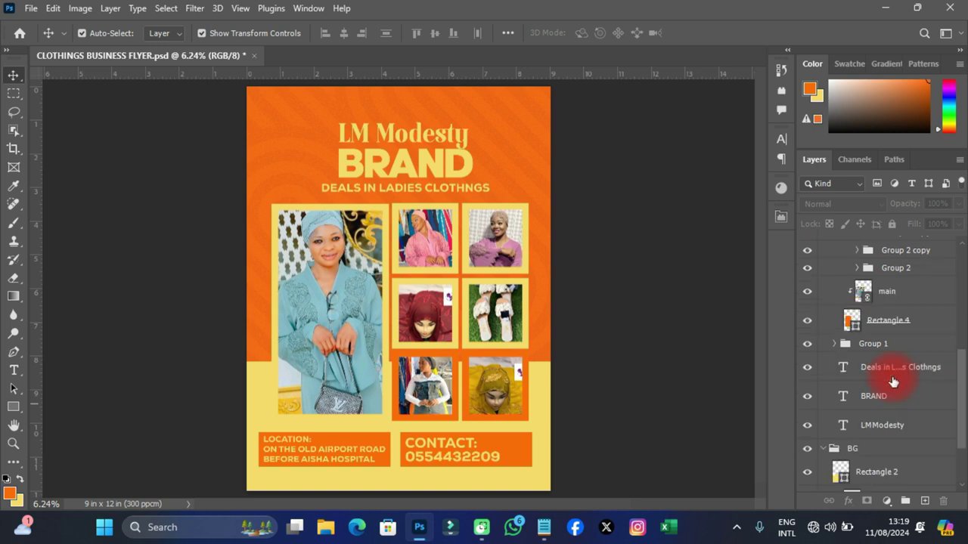
# Shorten the orange background Rectangle 1 to 77.17% height by raising its lower edge to just above the bottom row of photos
pyautogui.scroll(-1, 892, 382)
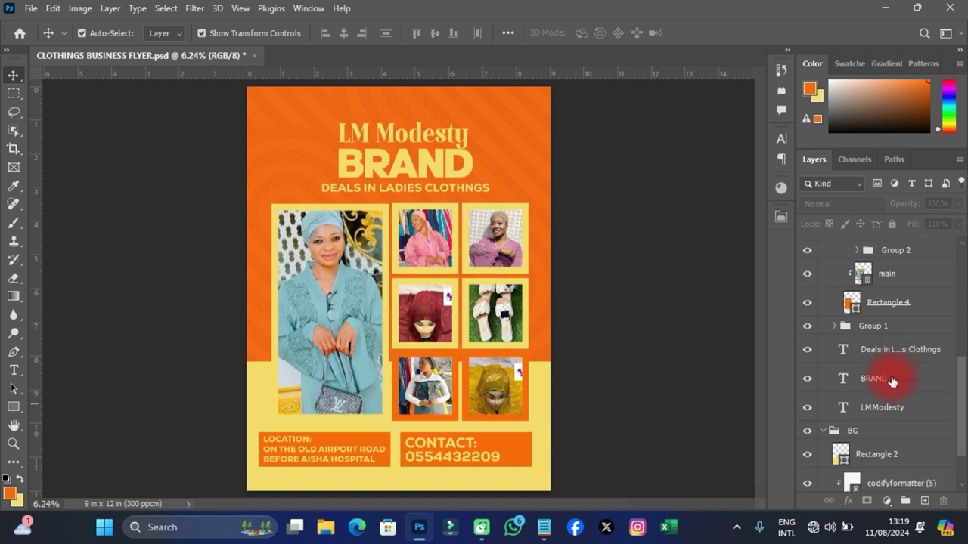
pyautogui.scroll(-2, 892, 382)
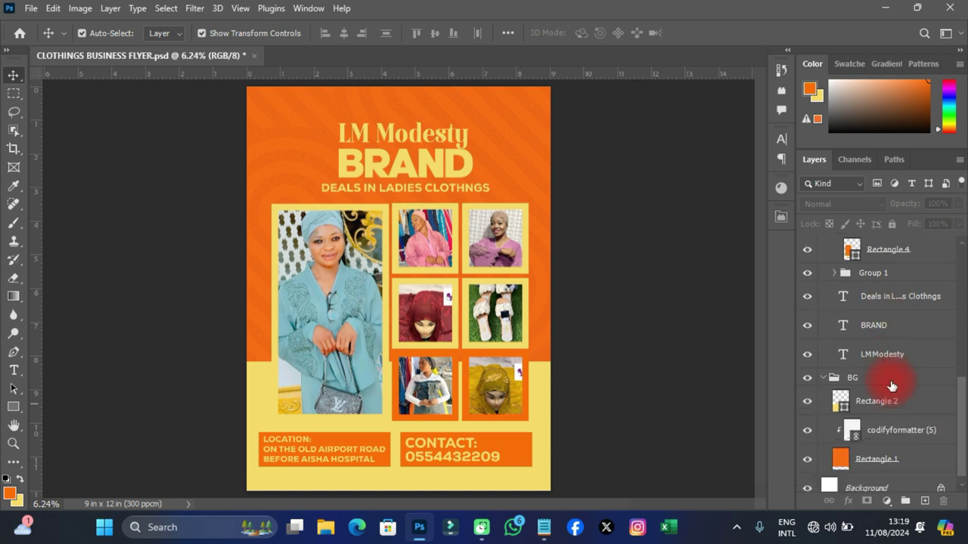
pyautogui.click(868, 458)
pyautogui.scroll(-1, 883, 447)
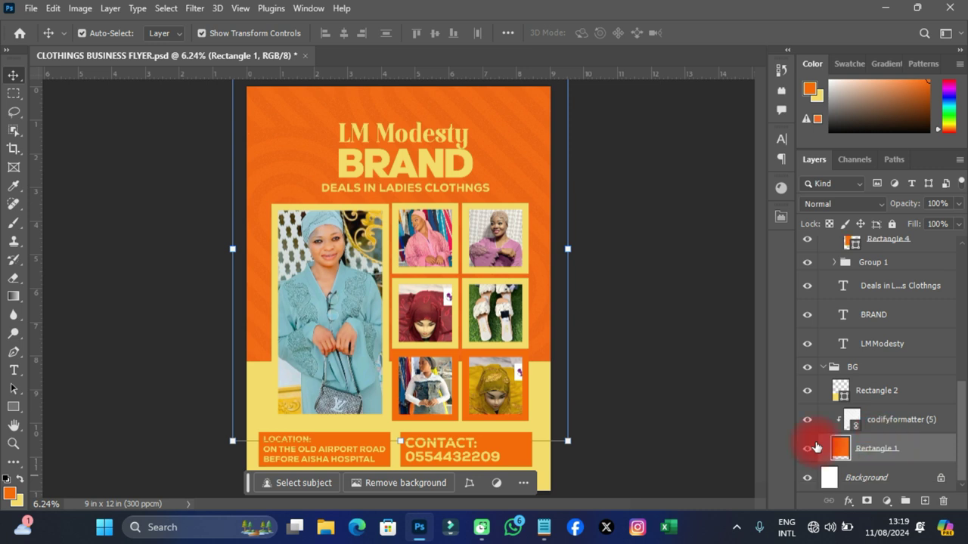
pyautogui.moveTo(402, 440); pyautogui.dragTo(411, 349)
pyautogui.click(683, 155)
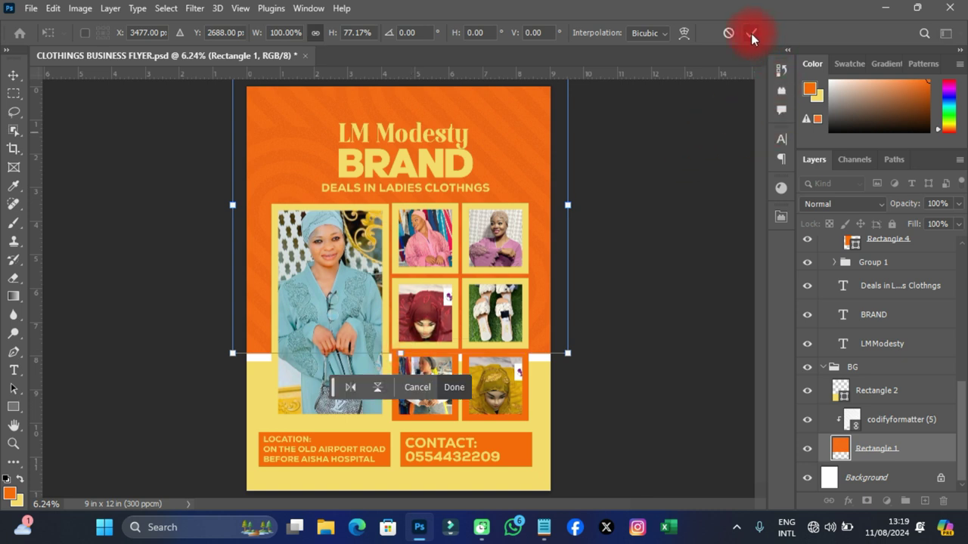
pyautogui.click(634, 406)
pyautogui.hotkey('ctrl', '+')
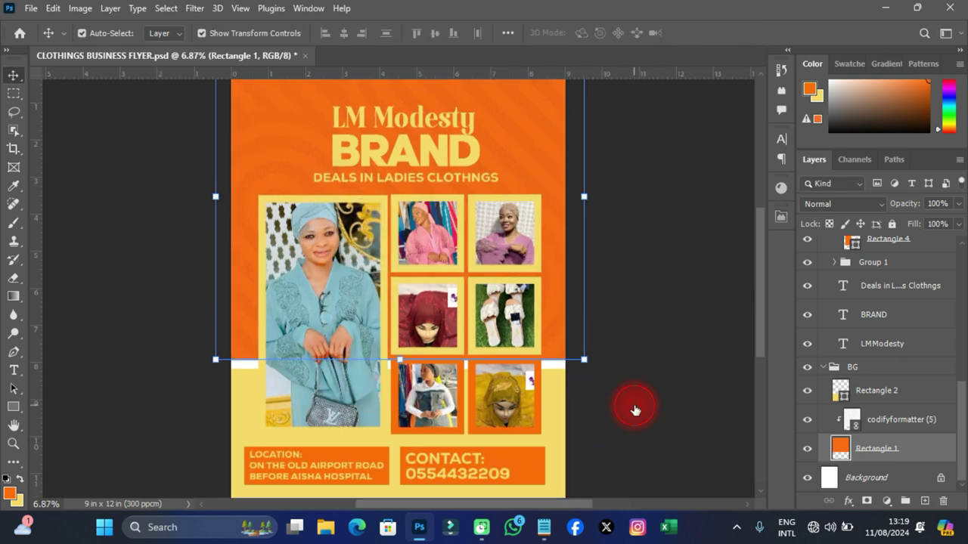
pyautogui.hotkey('ctrl', 't')
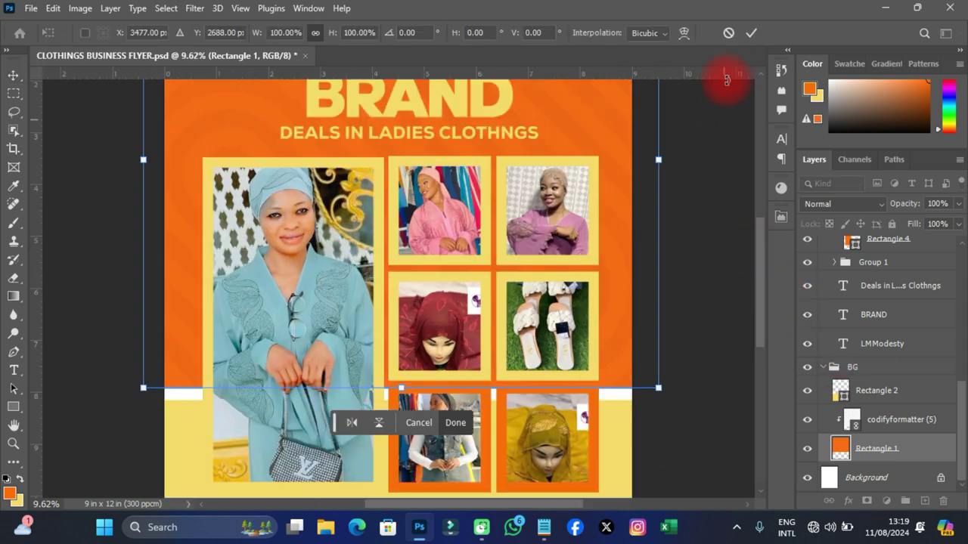
pyautogui.click(734, 32)
# Nudge Group 2 copy 5 and Group 2 copy 4, the two orange-framed photos, slightly downward together
pyautogui.moveTo(760, 247); pyautogui.dragTo(756, 308)
pyautogui.click(535, 199)
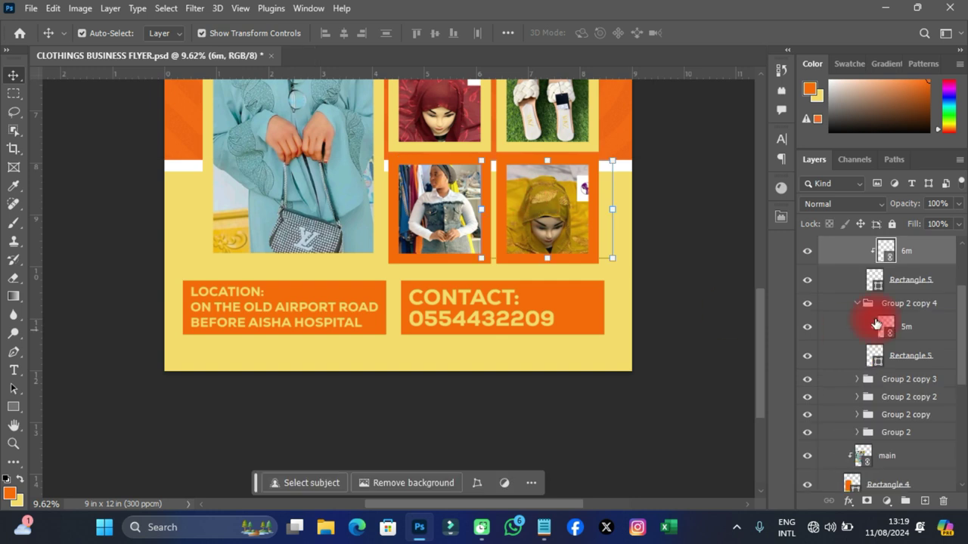
pyautogui.scroll(2, 875, 324)
pyautogui.click(860, 263)
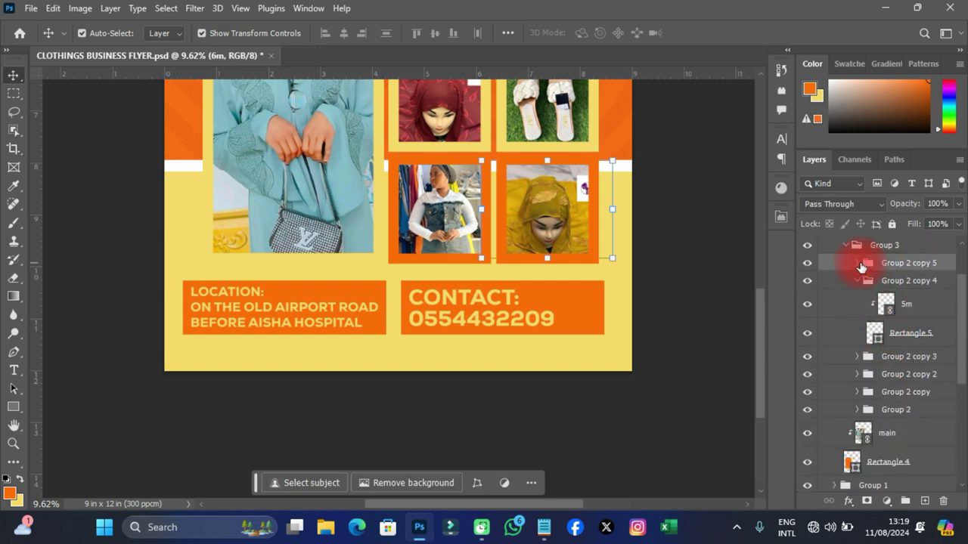
pyautogui.keyDown('shift'); pyautogui.click(896, 285); pyautogui.keyUp('shift')
pyautogui.hotkey('shift', 'Down')
pyautogui.hotkey('shift', 'Down')
pyautogui.hotkey('shift', 'Down')
pyautogui.hotkey('shift', 'Down')
pyautogui.hotkey('shift', 'Down')
pyautogui.hotkey('shift', 'Down')
pyautogui.hotkey('shift', 'Down')
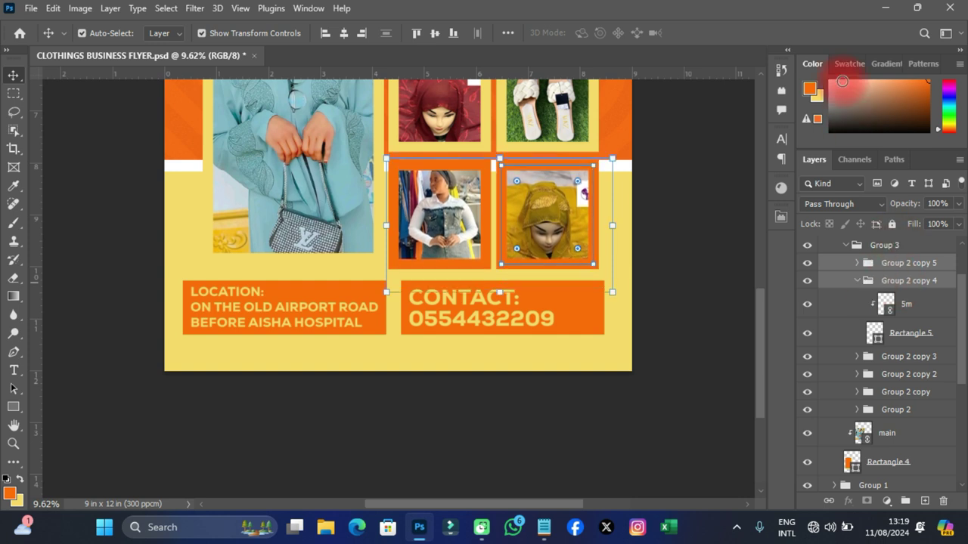
# Stretch the yellow background Rectangle 2 upward to 105.33% height so it meets the orange area
pyautogui.click(622, 201)
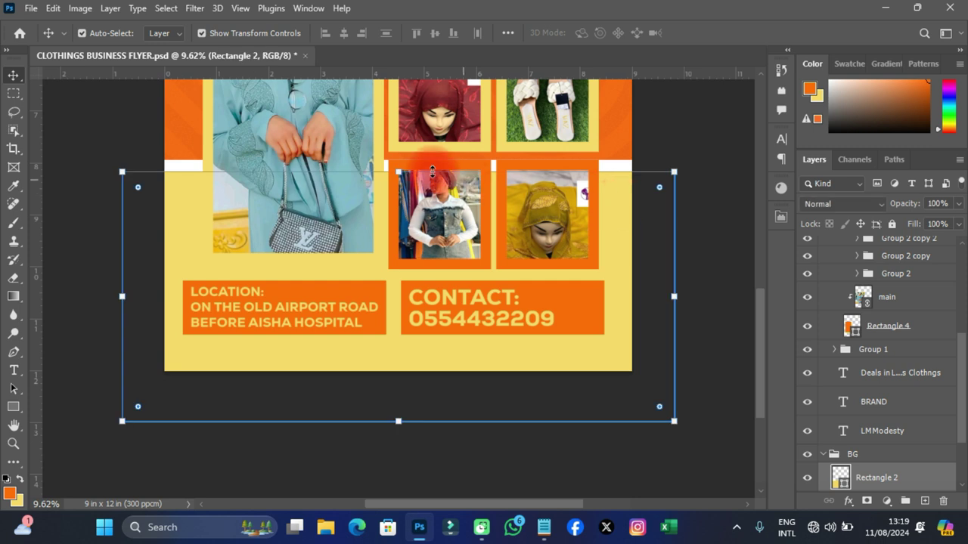
pyautogui.moveTo(397, 173); pyautogui.dragTo(399, 158)
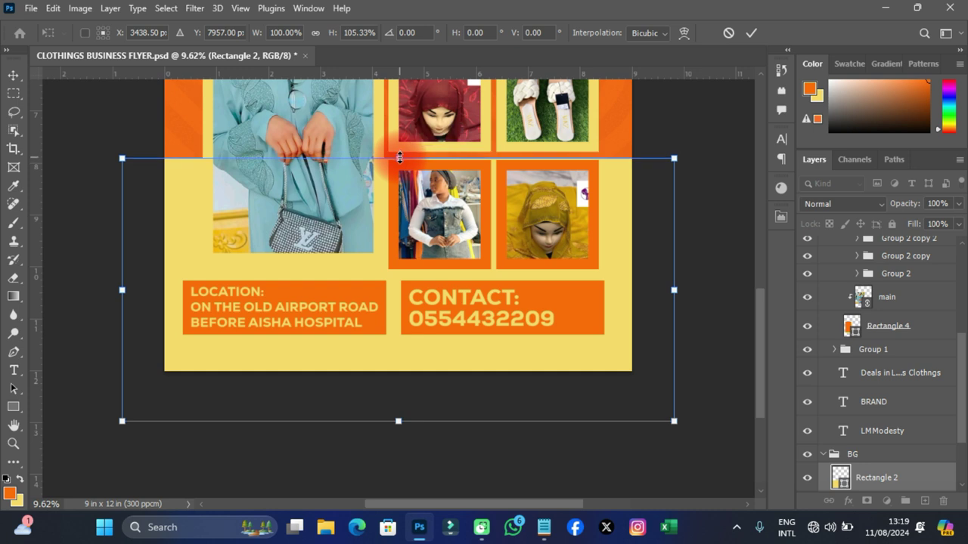
pyautogui.click(751, 32)
# Raise the lower edge of the orange Rectangle 1 slightly, to 98.99% height, in the gap between the photo rows
pyautogui.scroll(-3, 892, 310)
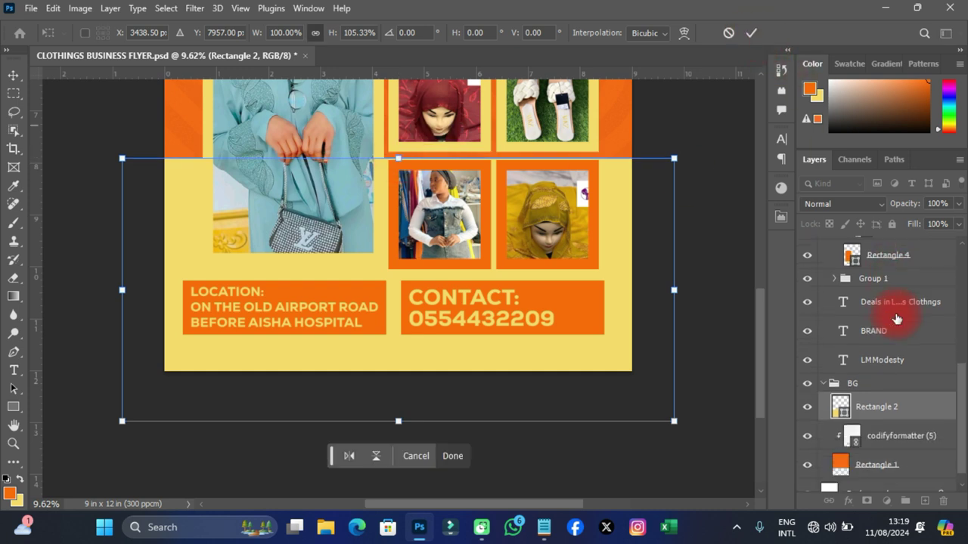
pyautogui.click(728, 329)
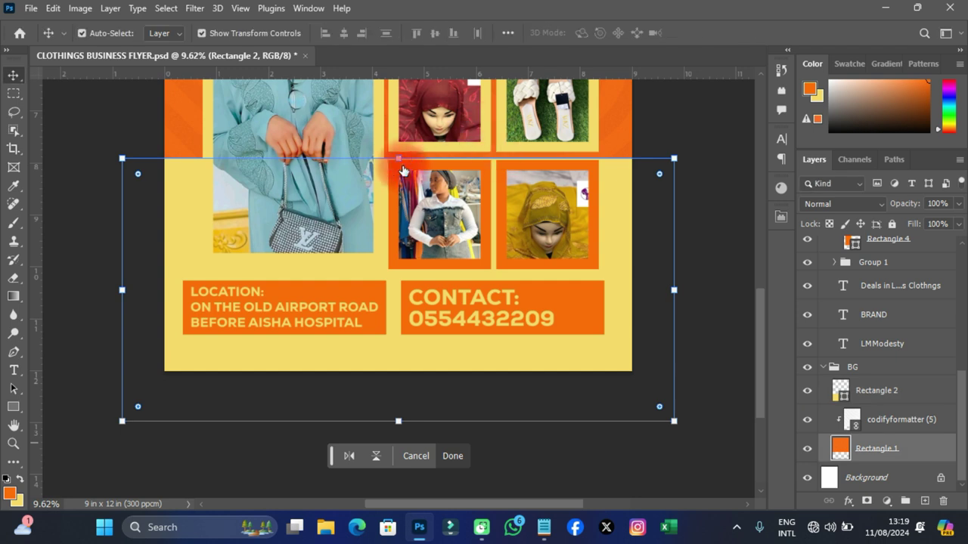
pyautogui.moveTo(402, 158)
pyautogui.mouseDown()
pyautogui.moveTo(408, 146)
pyautogui.moveTo(392, 172)
pyautogui.moveTo(388, 162)
pyautogui.moveTo(403, 169)
pyautogui.mouseUp()
pyautogui.scroll(5, 408, 145)
pyautogui.press('shift')
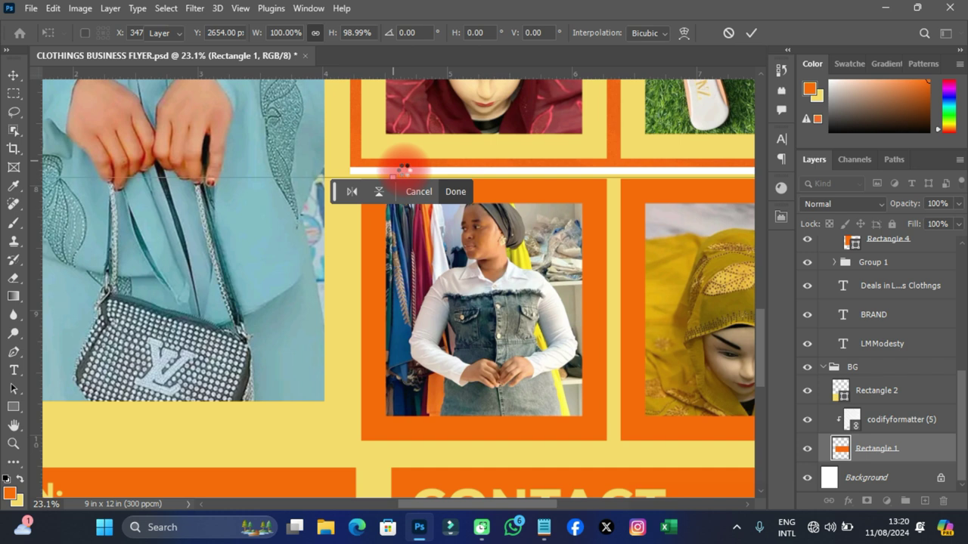
# Stretch the yellow Rectangle 2 upward to 101.11% height to close the white gap below the orange area
pyautogui.click(945, 390)
pyautogui.moveTo(396, 170); pyautogui.dragTo(391, 165)
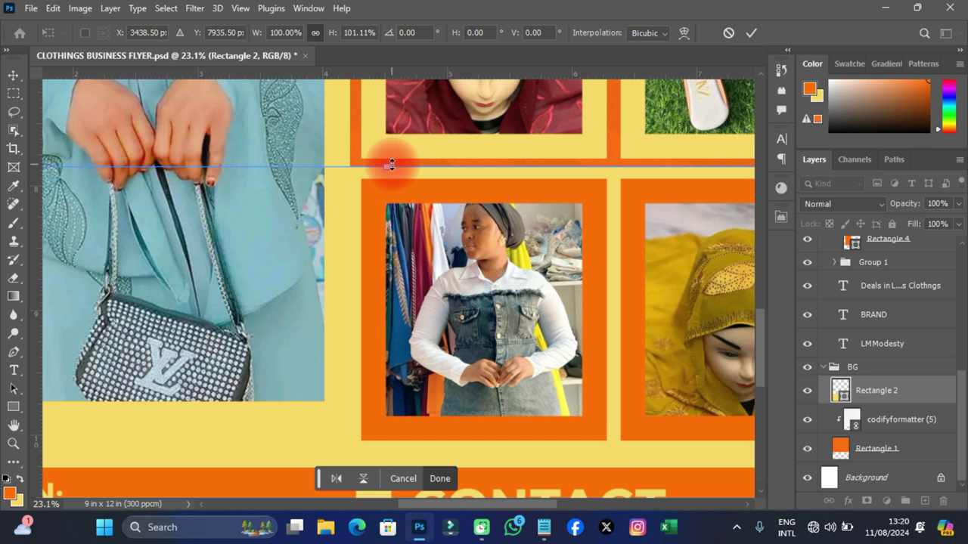
pyautogui.hotkey('ctrl', '0')
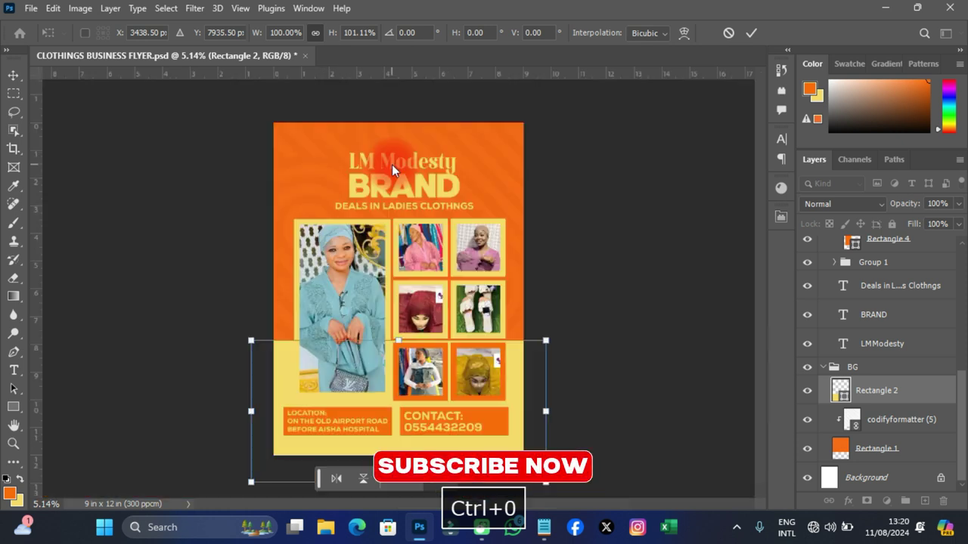
pyautogui.hotkey('ctrl', 'Return')
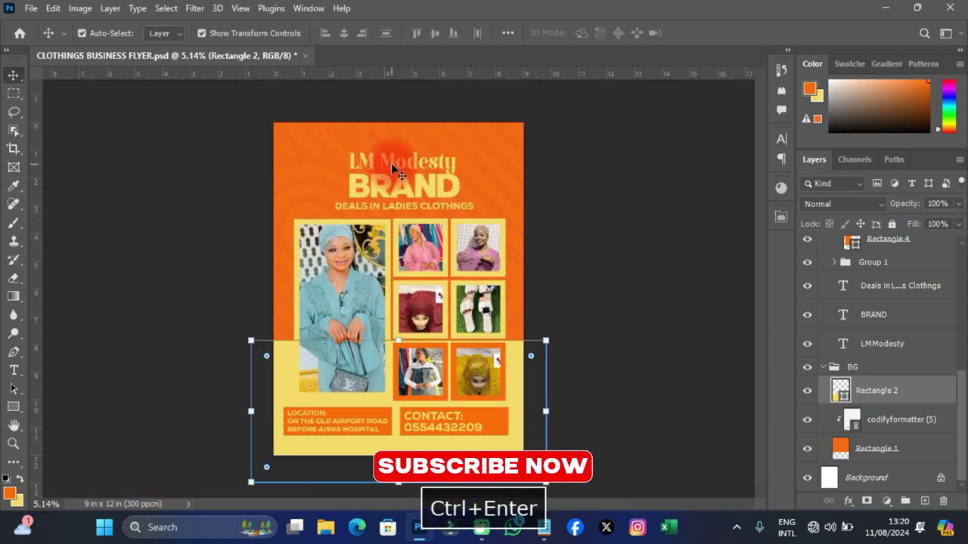
# Show the Drop Shadow effect on the item group again and save the flyer
pyautogui.hotkey('ctrl', '0')
pyautogui.scroll(6, 907, 280)
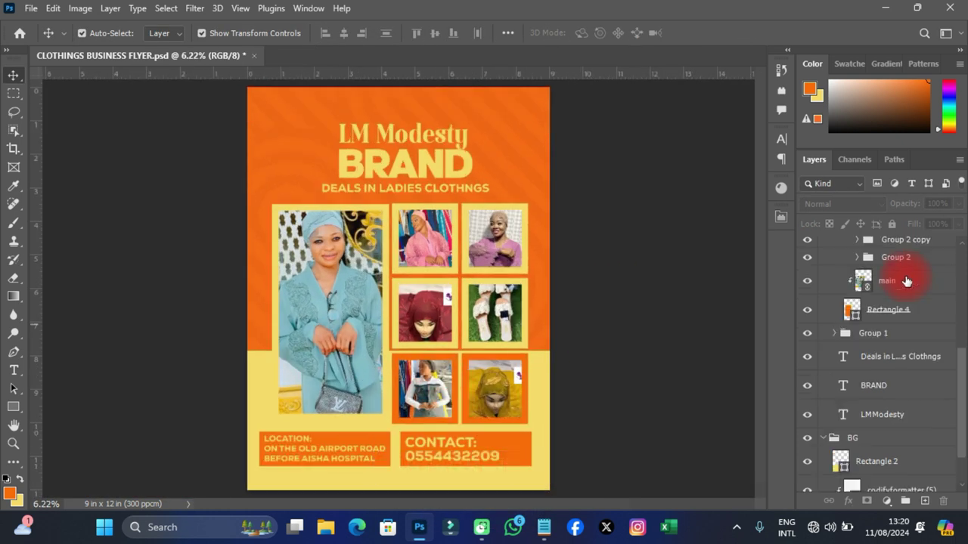
pyautogui.click(869, 295)
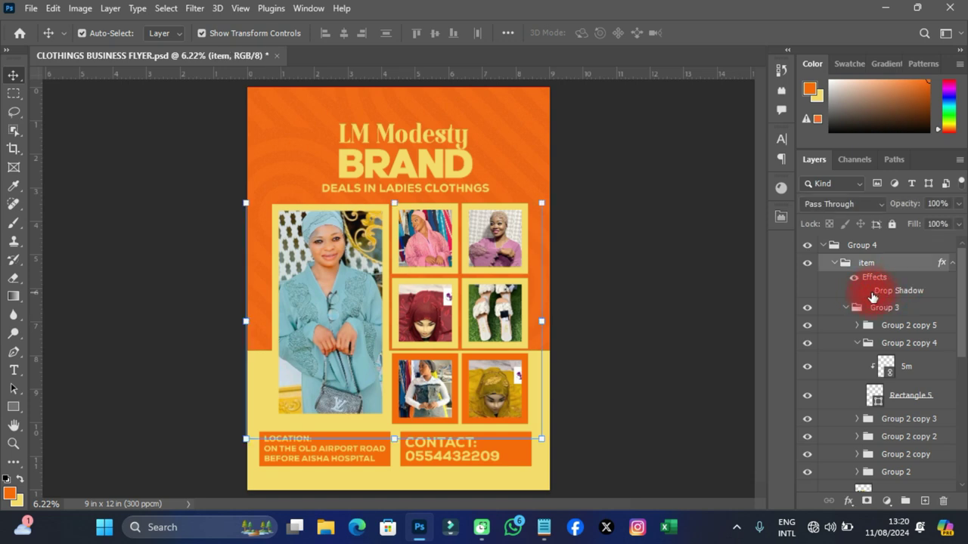
pyautogui.click(866, 292)
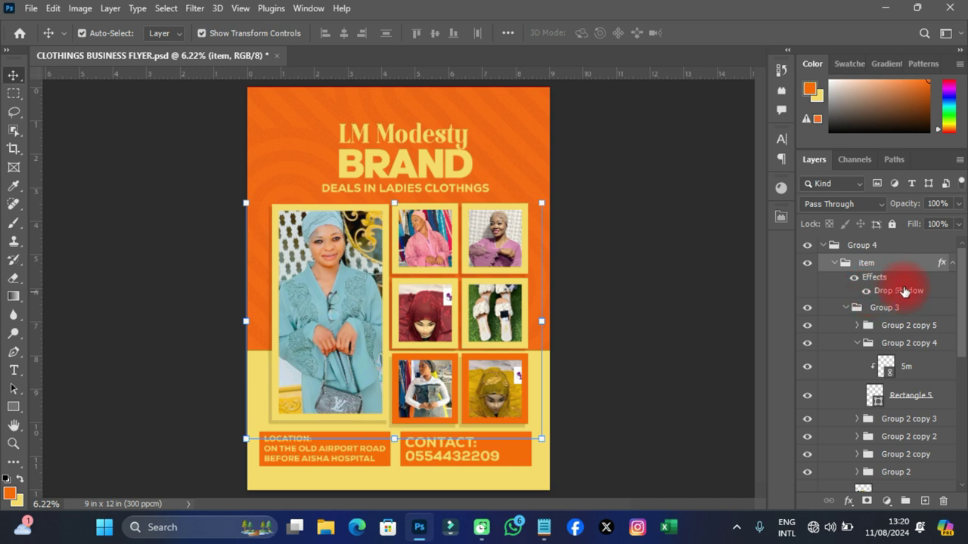
pyautogui.click(661, 226)
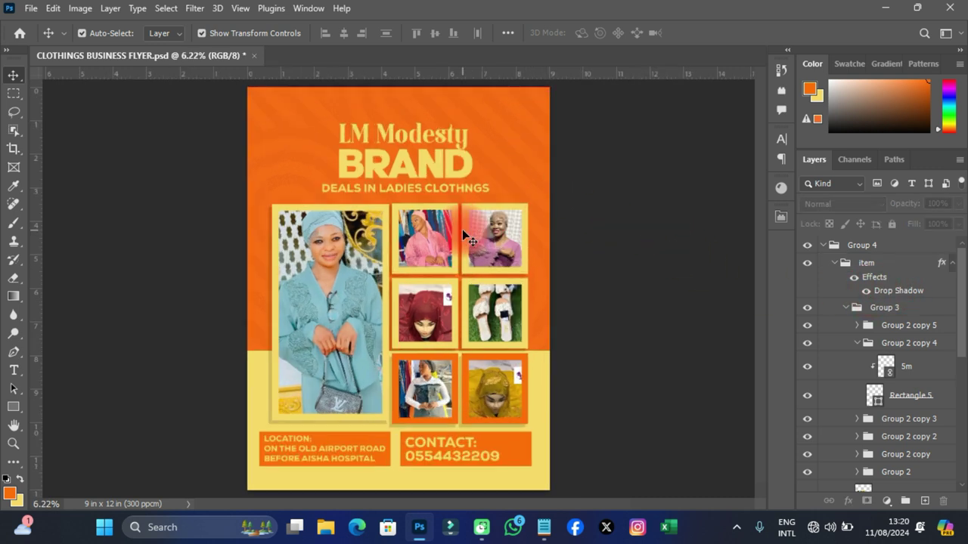
pyautogui.hotkey('ctrl', '0')
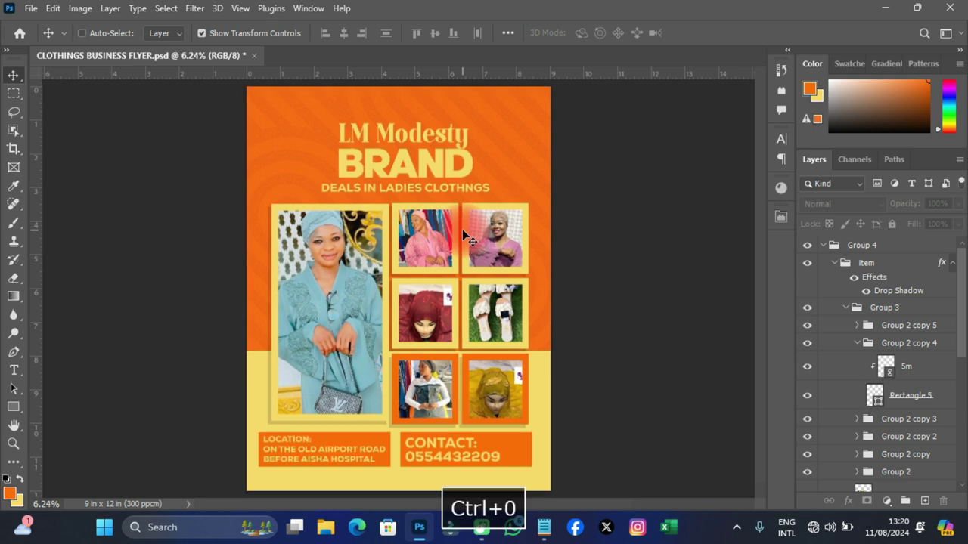
pyautogui.hotkey('ctrl', 's')
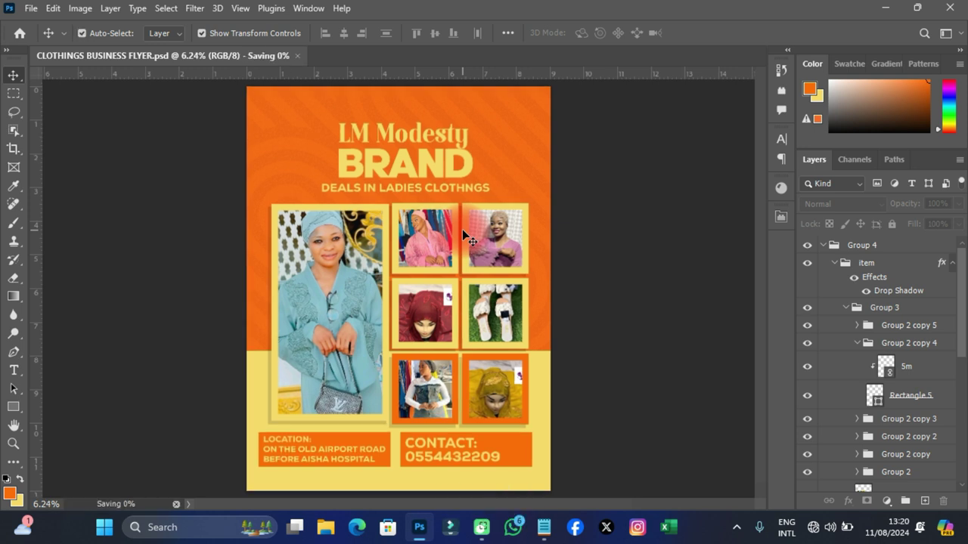